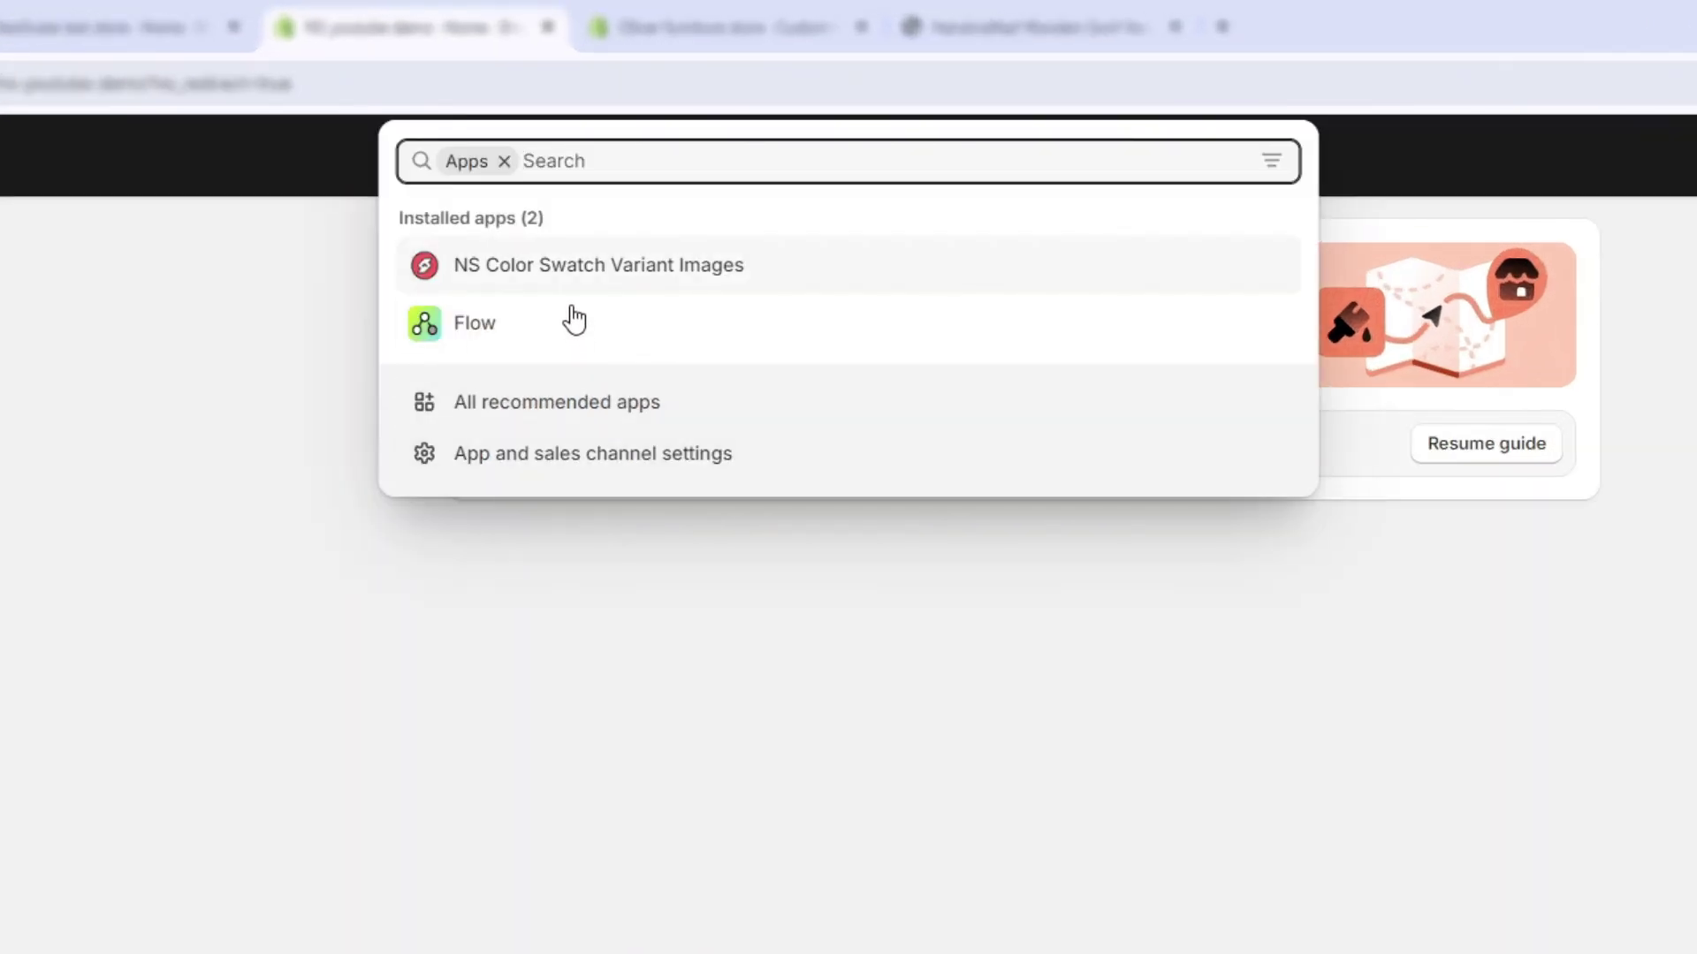
Search the apps for 'ns estimated delivery date', correcting typos along the way
text(y)
key(BackSpace)
text(ns s)
key(BackSpace)
text(este)
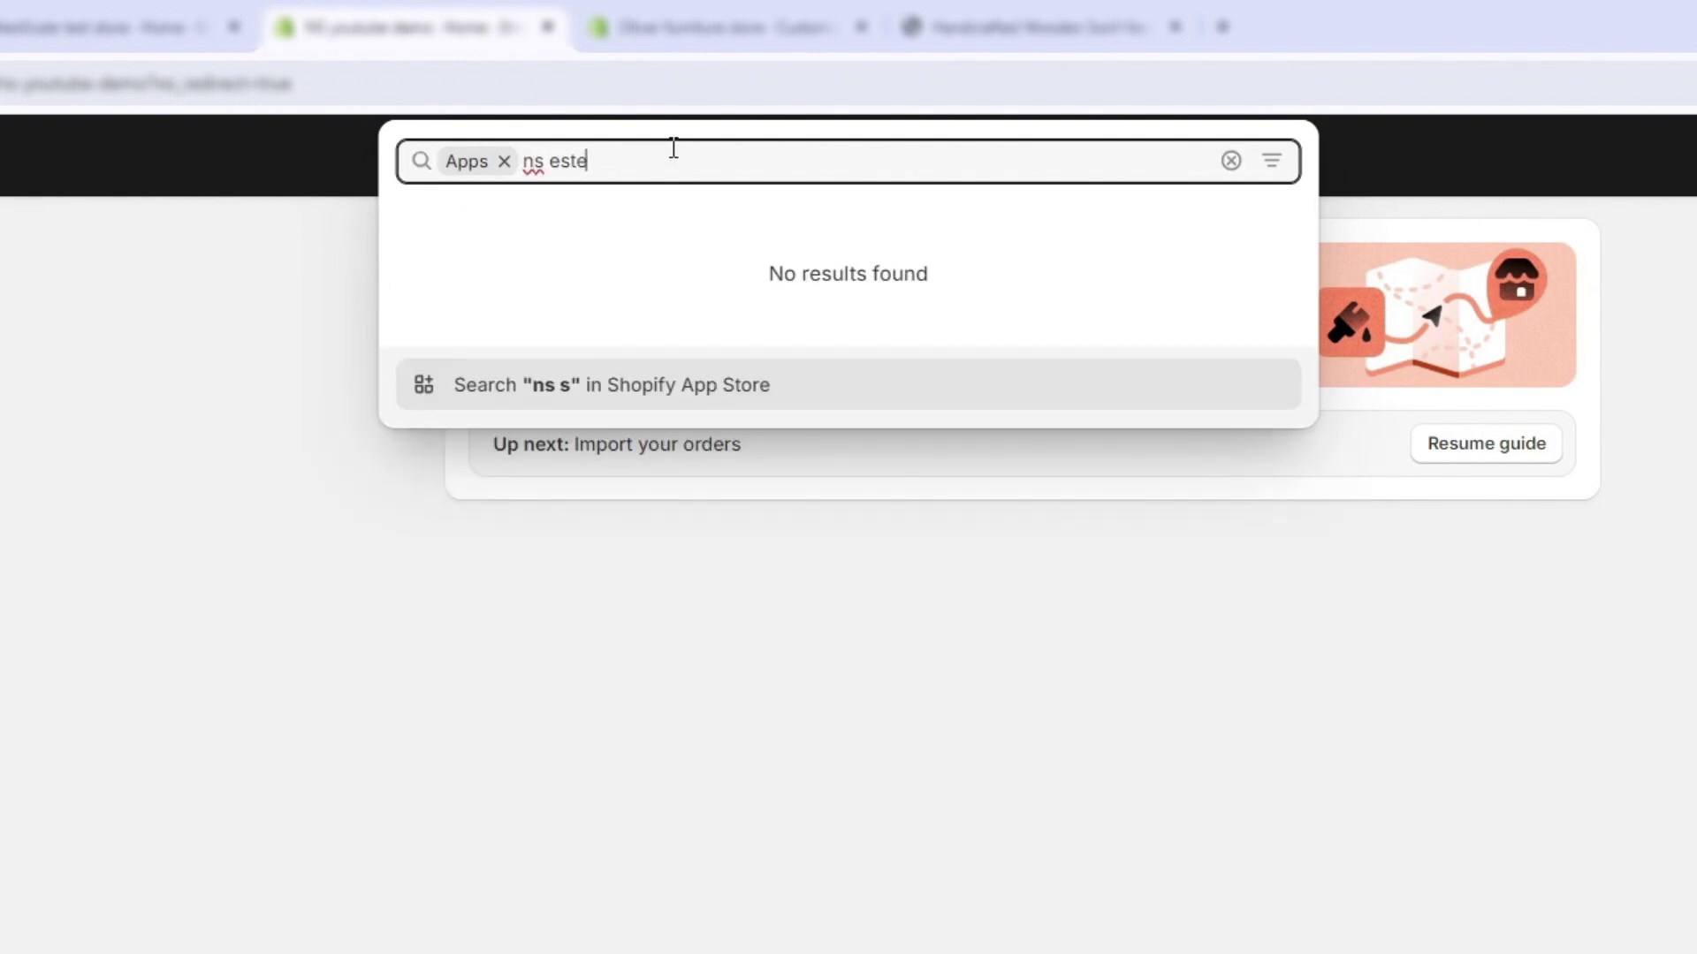
key(BackSpace)
text(imated d)
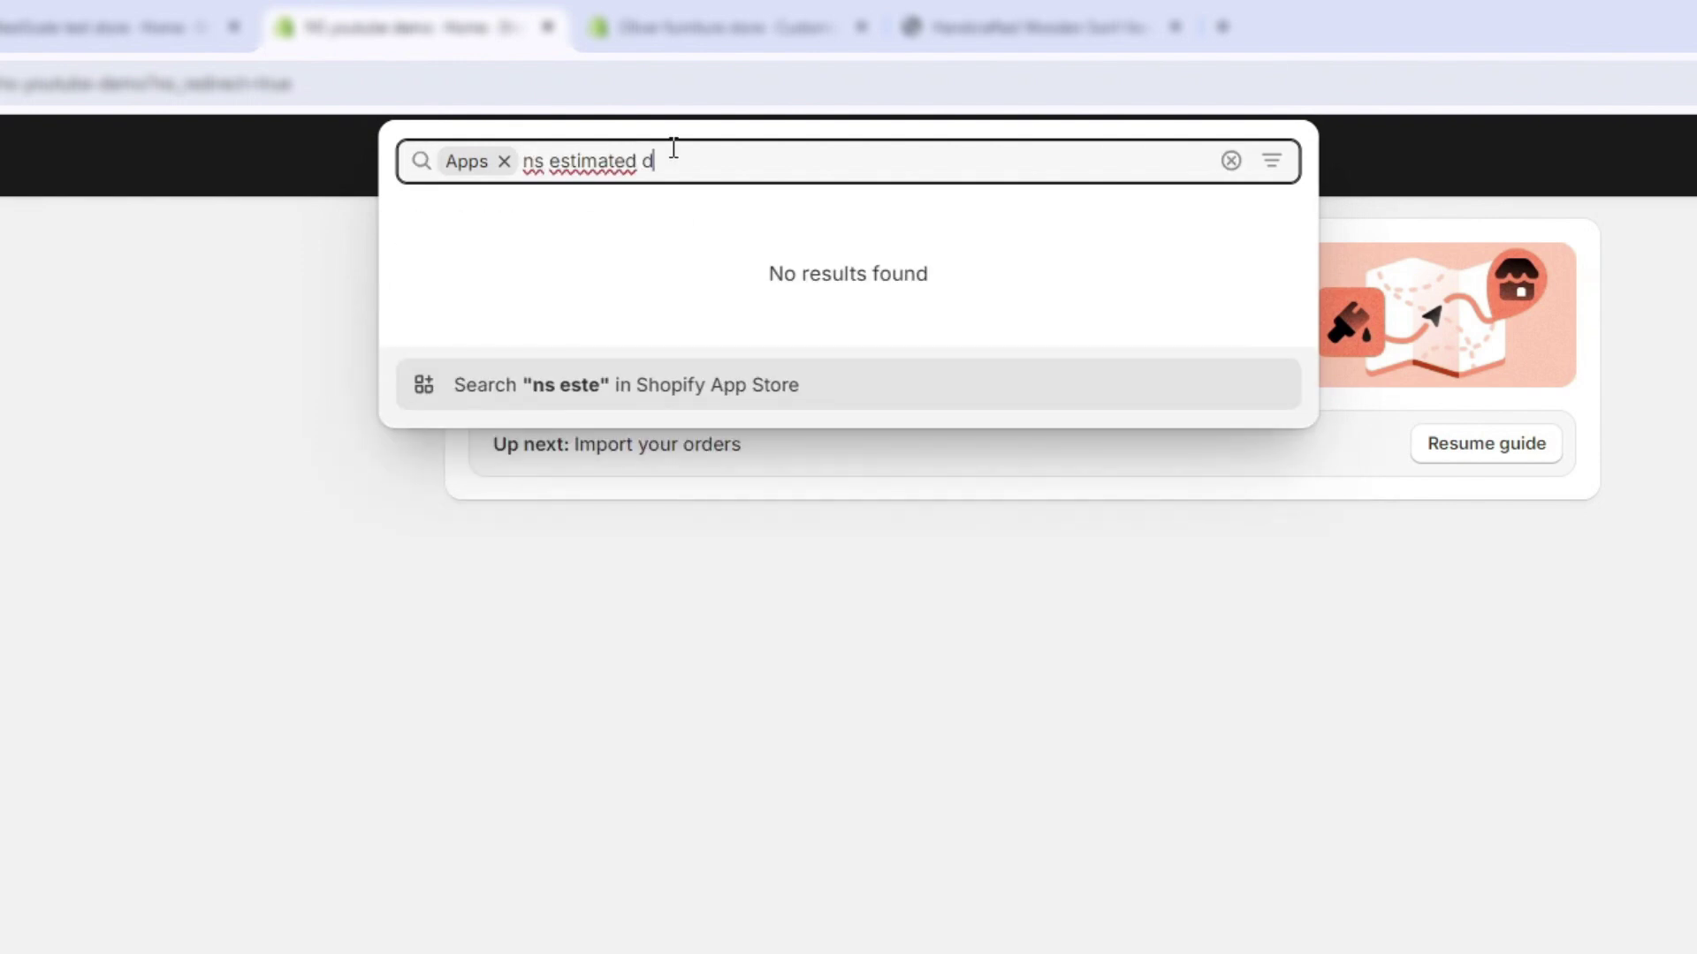
text(elivery date)
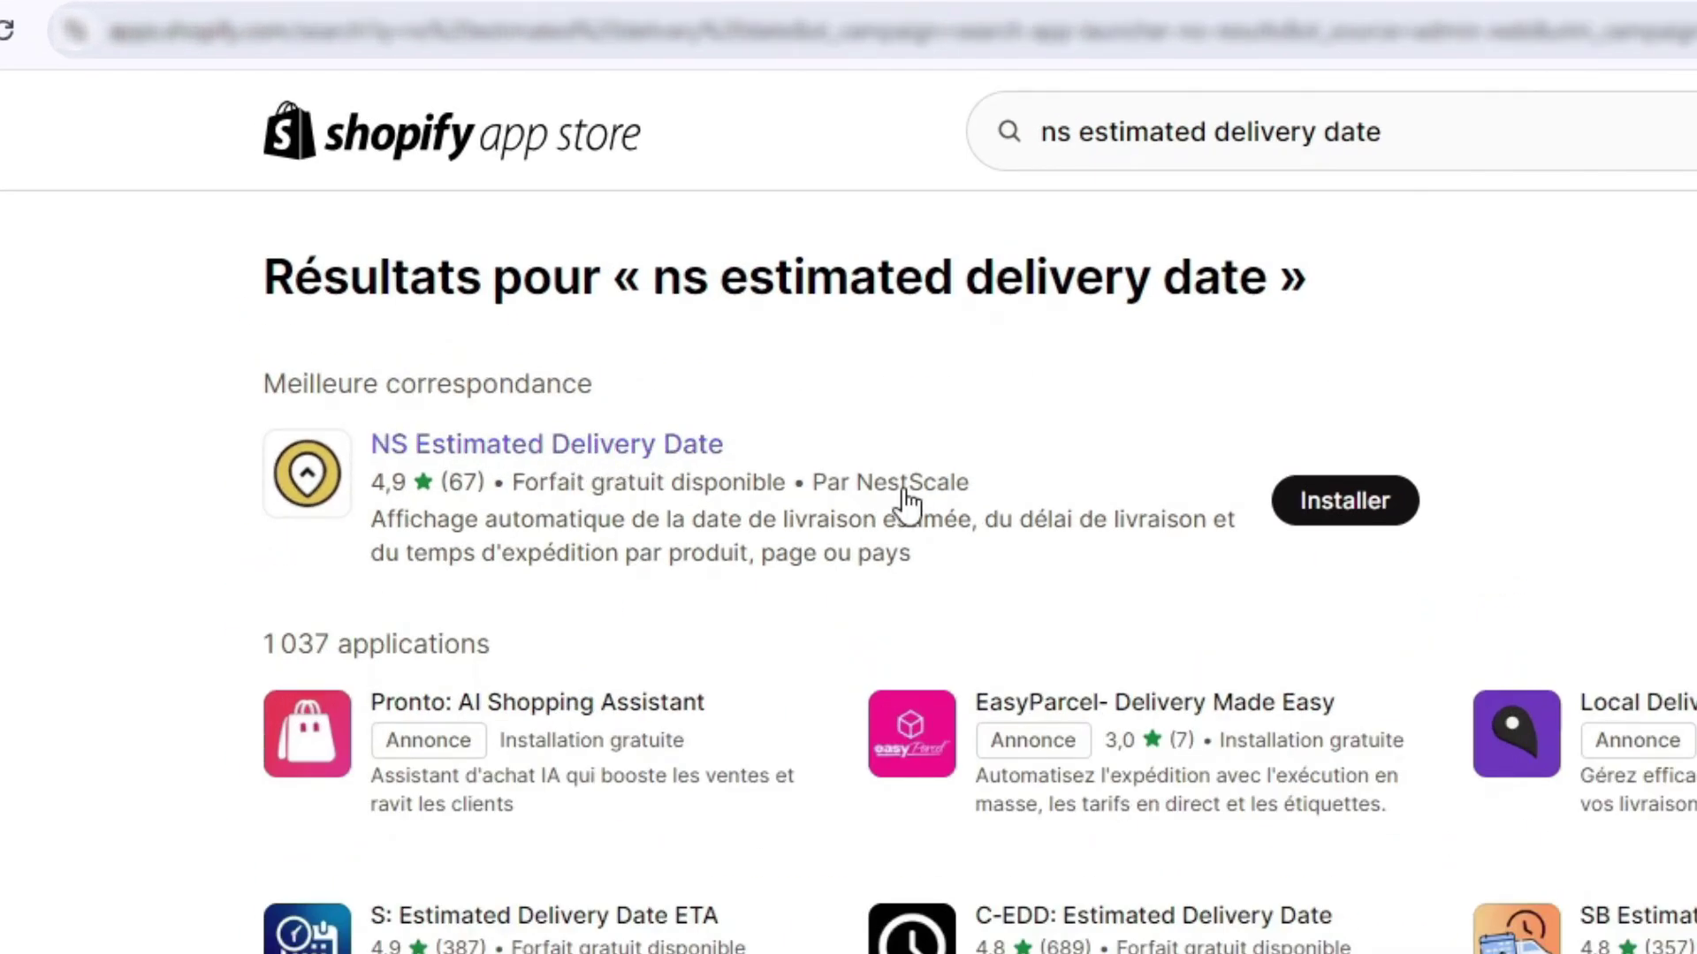
Open the NS Estimated Delivery Date listing and install it, approving the requested permissions
click(499, 449)
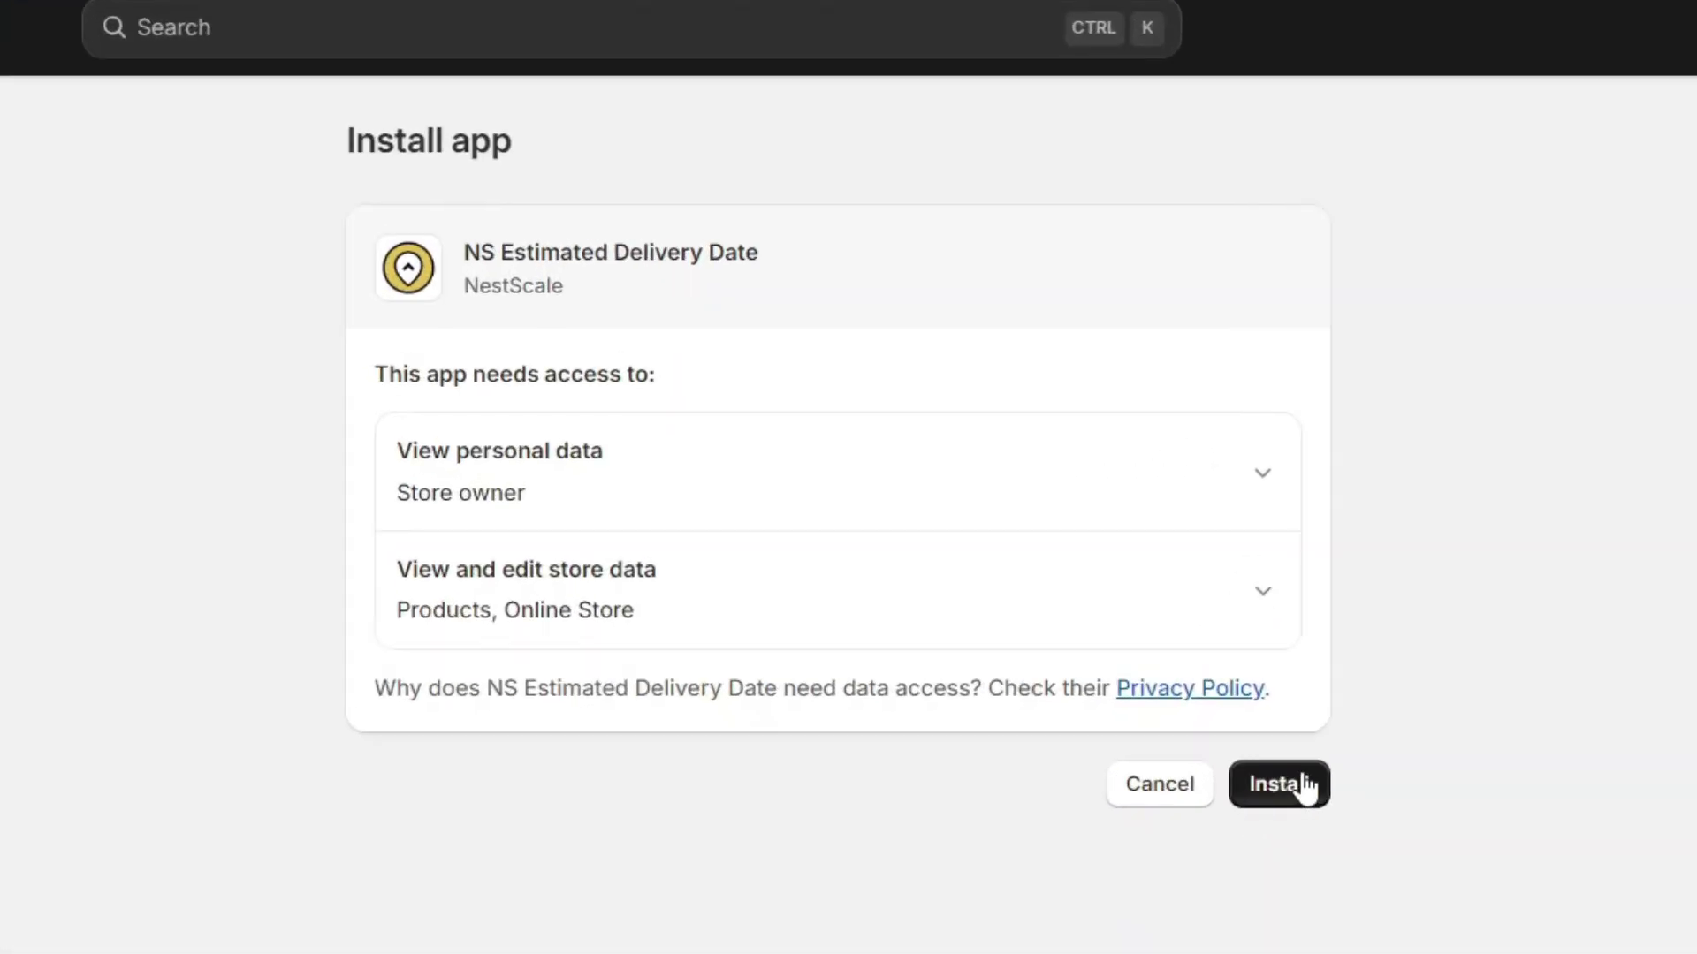
click(1305, 786)
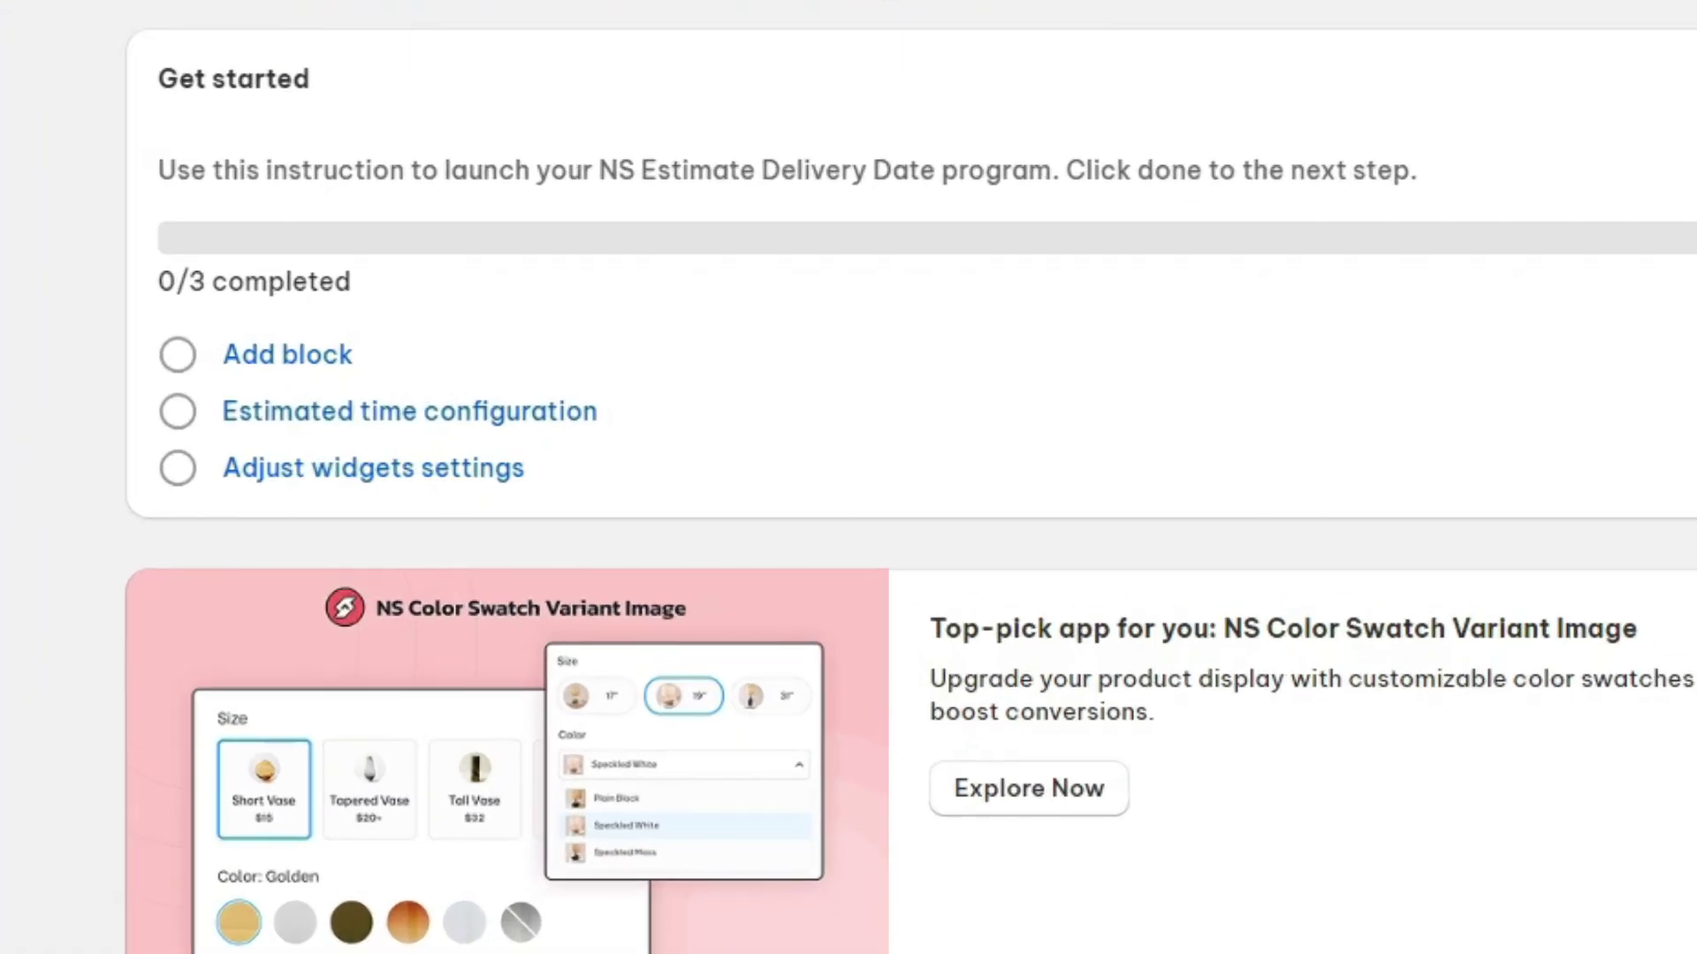
From the checklist, add a block under the product Description and show the app blocks
click(274, 354)
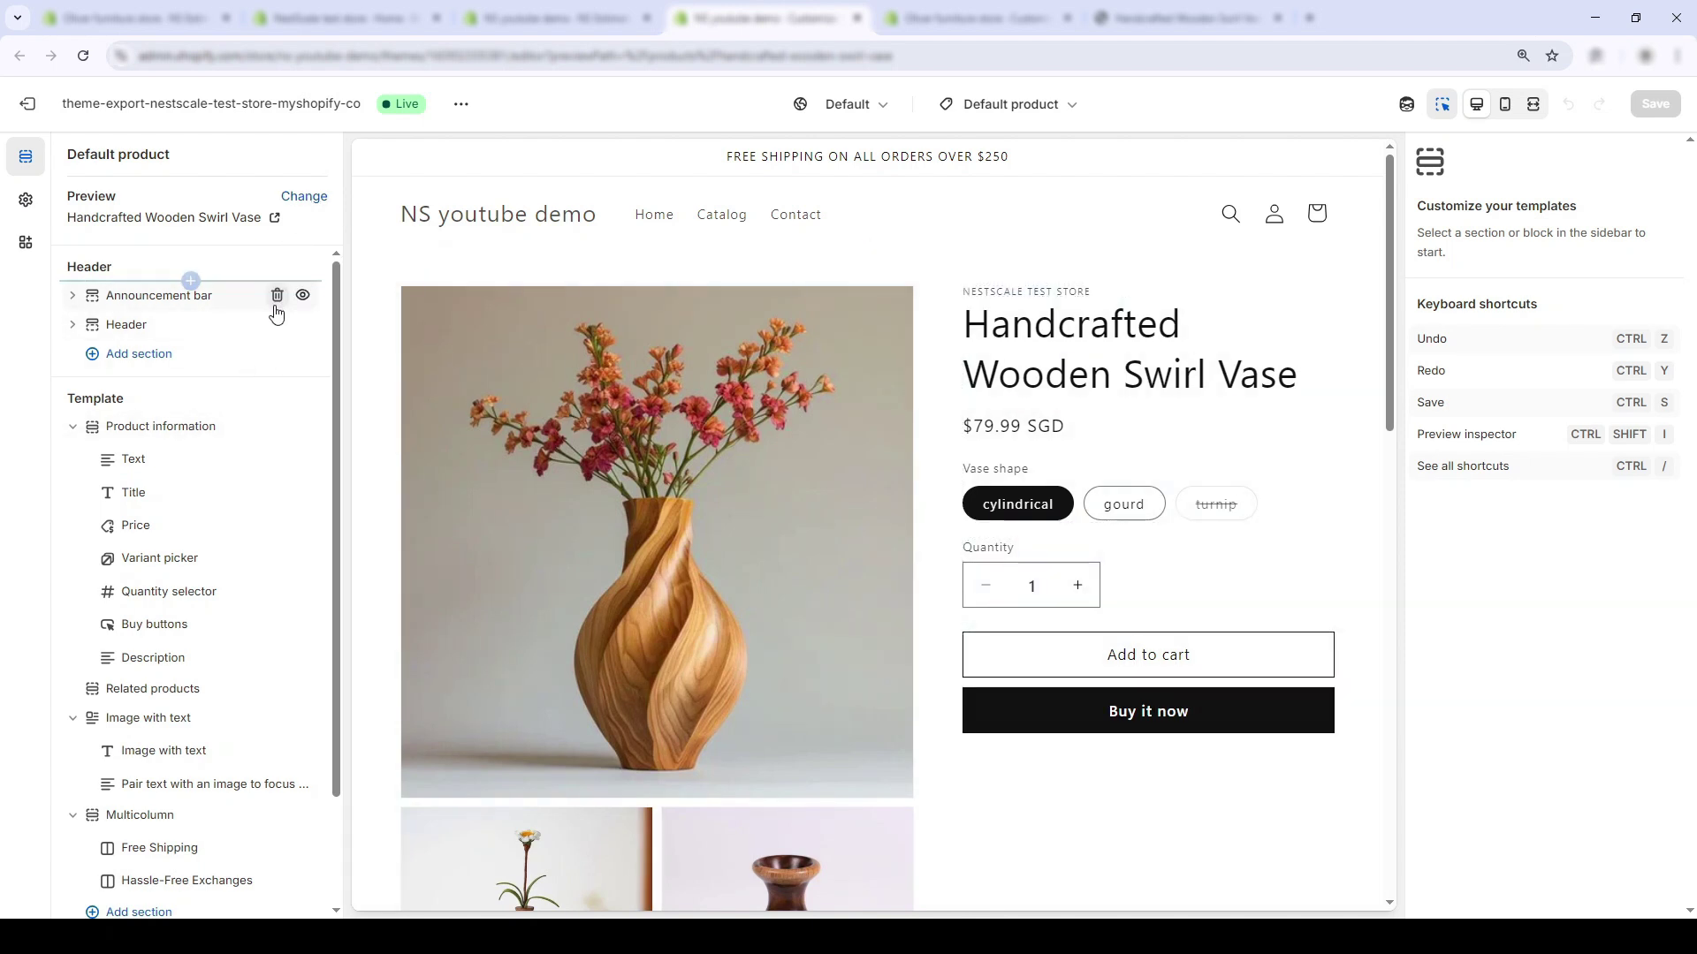
scroll(254, 368, down, 1)
scroll(246, 392, up, 1)
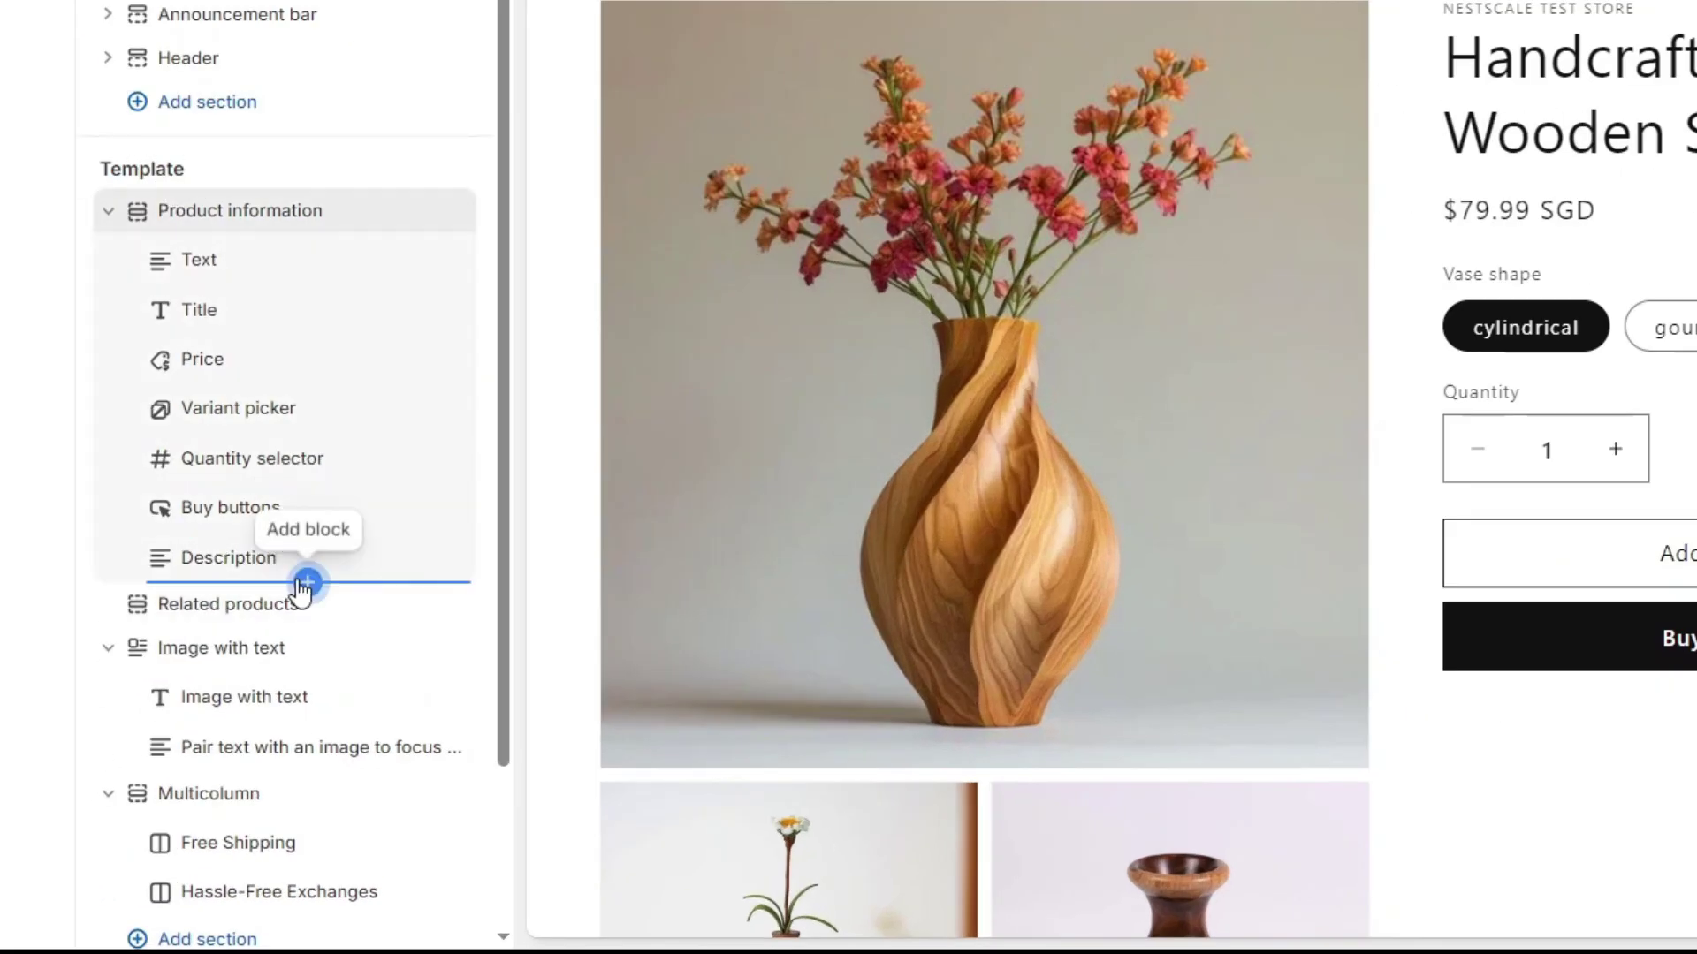
click(307, 581)
click(742, 382)
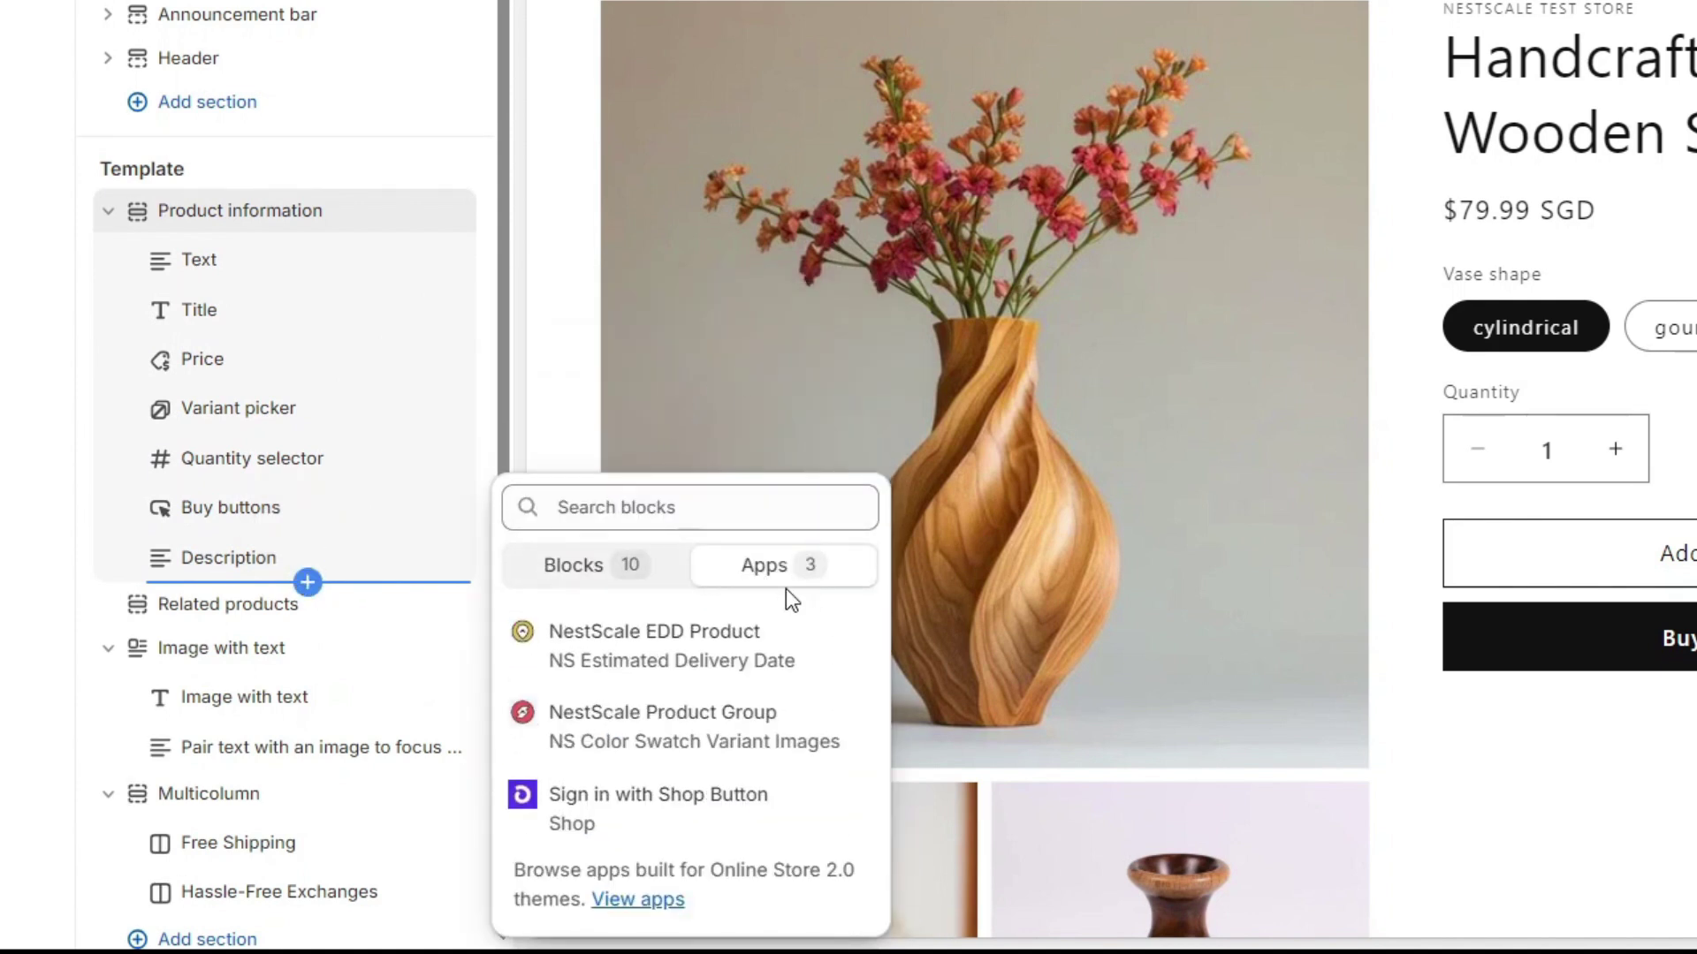
Add the NestScale EDD Product block, move it just above Buy buttons, and save
click(762, 643)
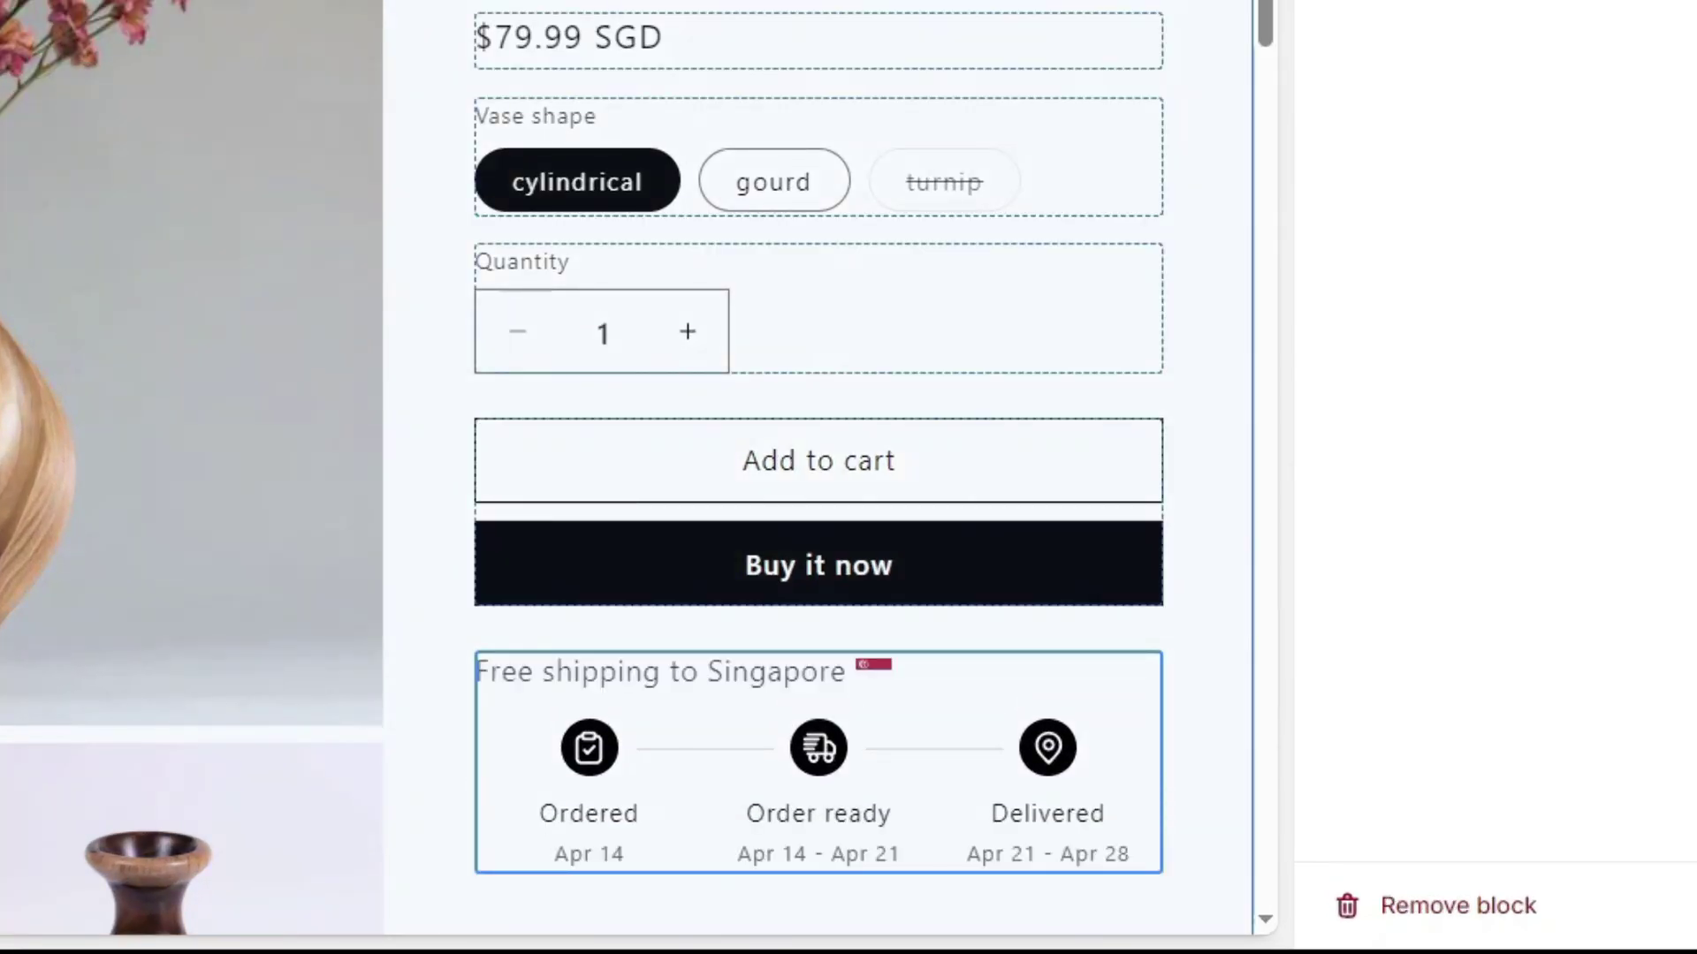
scroll(724, 652, down, 2)
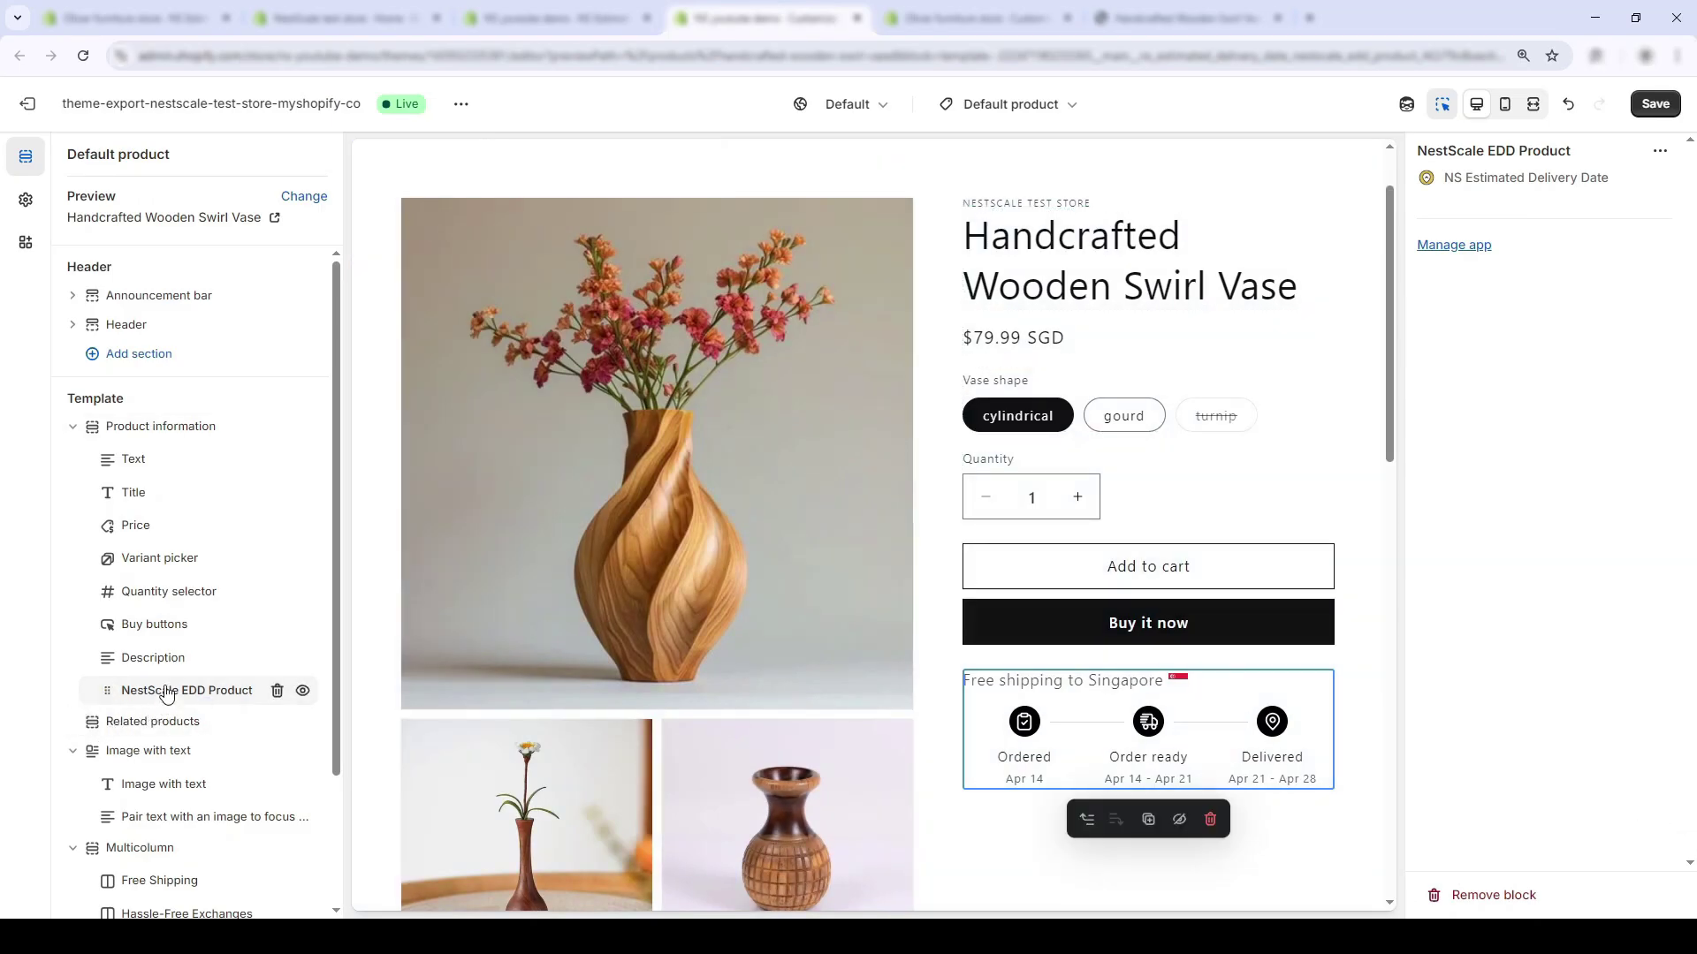
drag(164, 691, 177, 528)
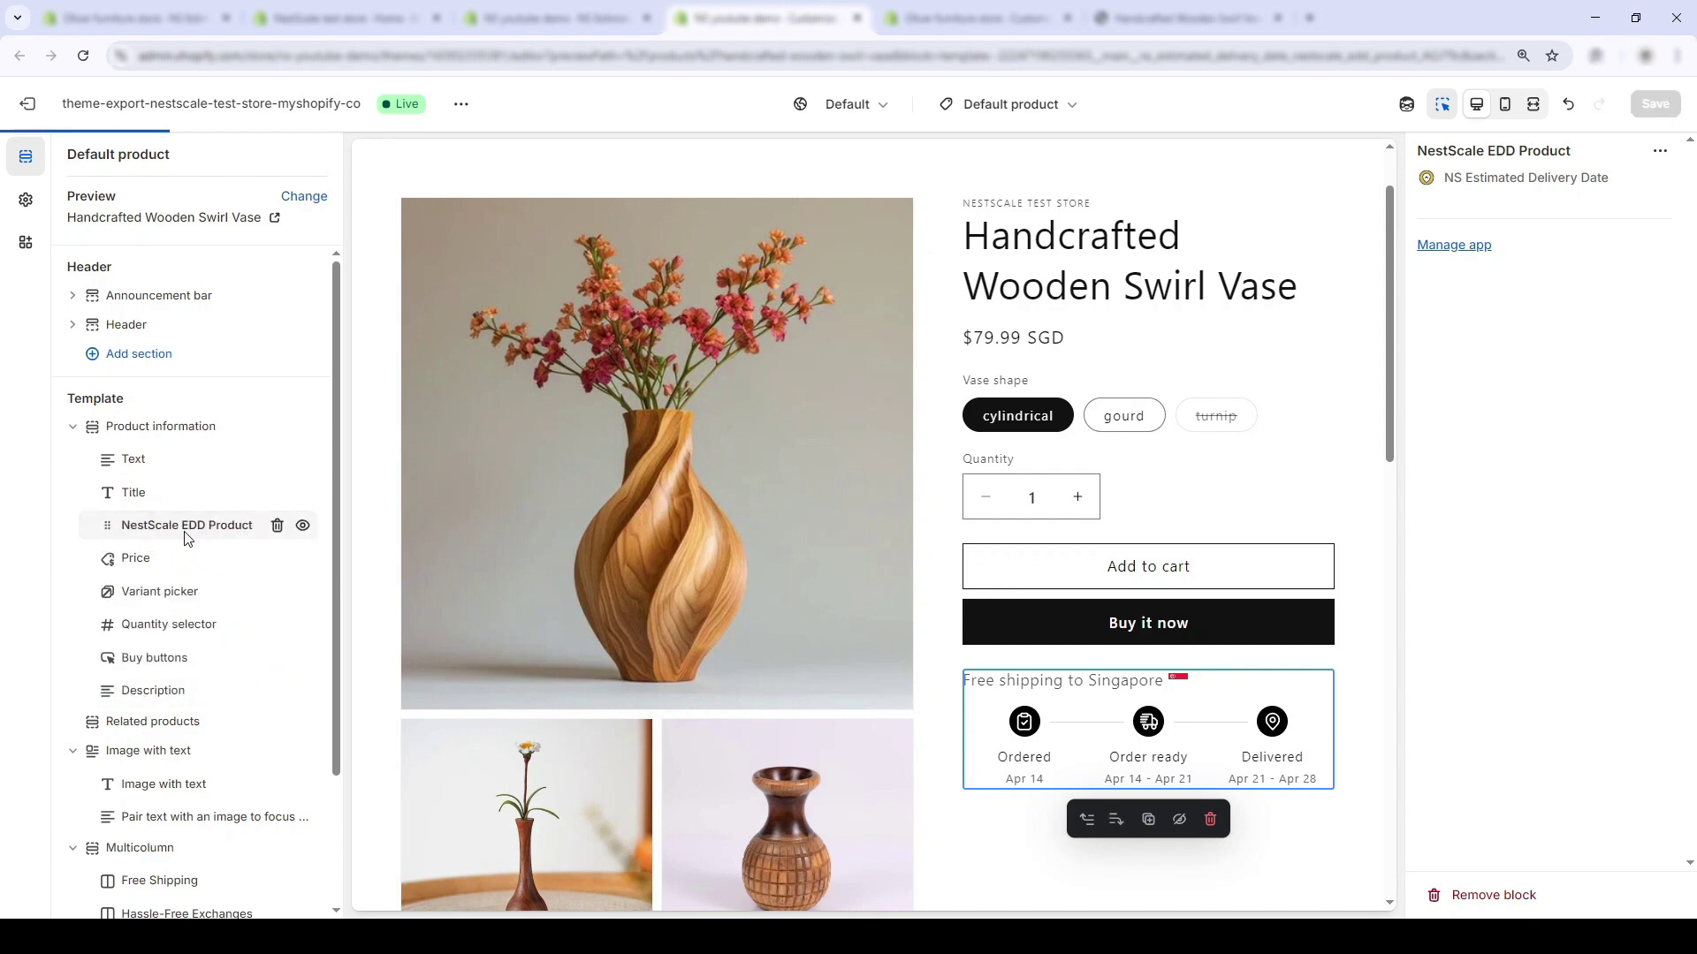
drag(188, 539, 171, 619)
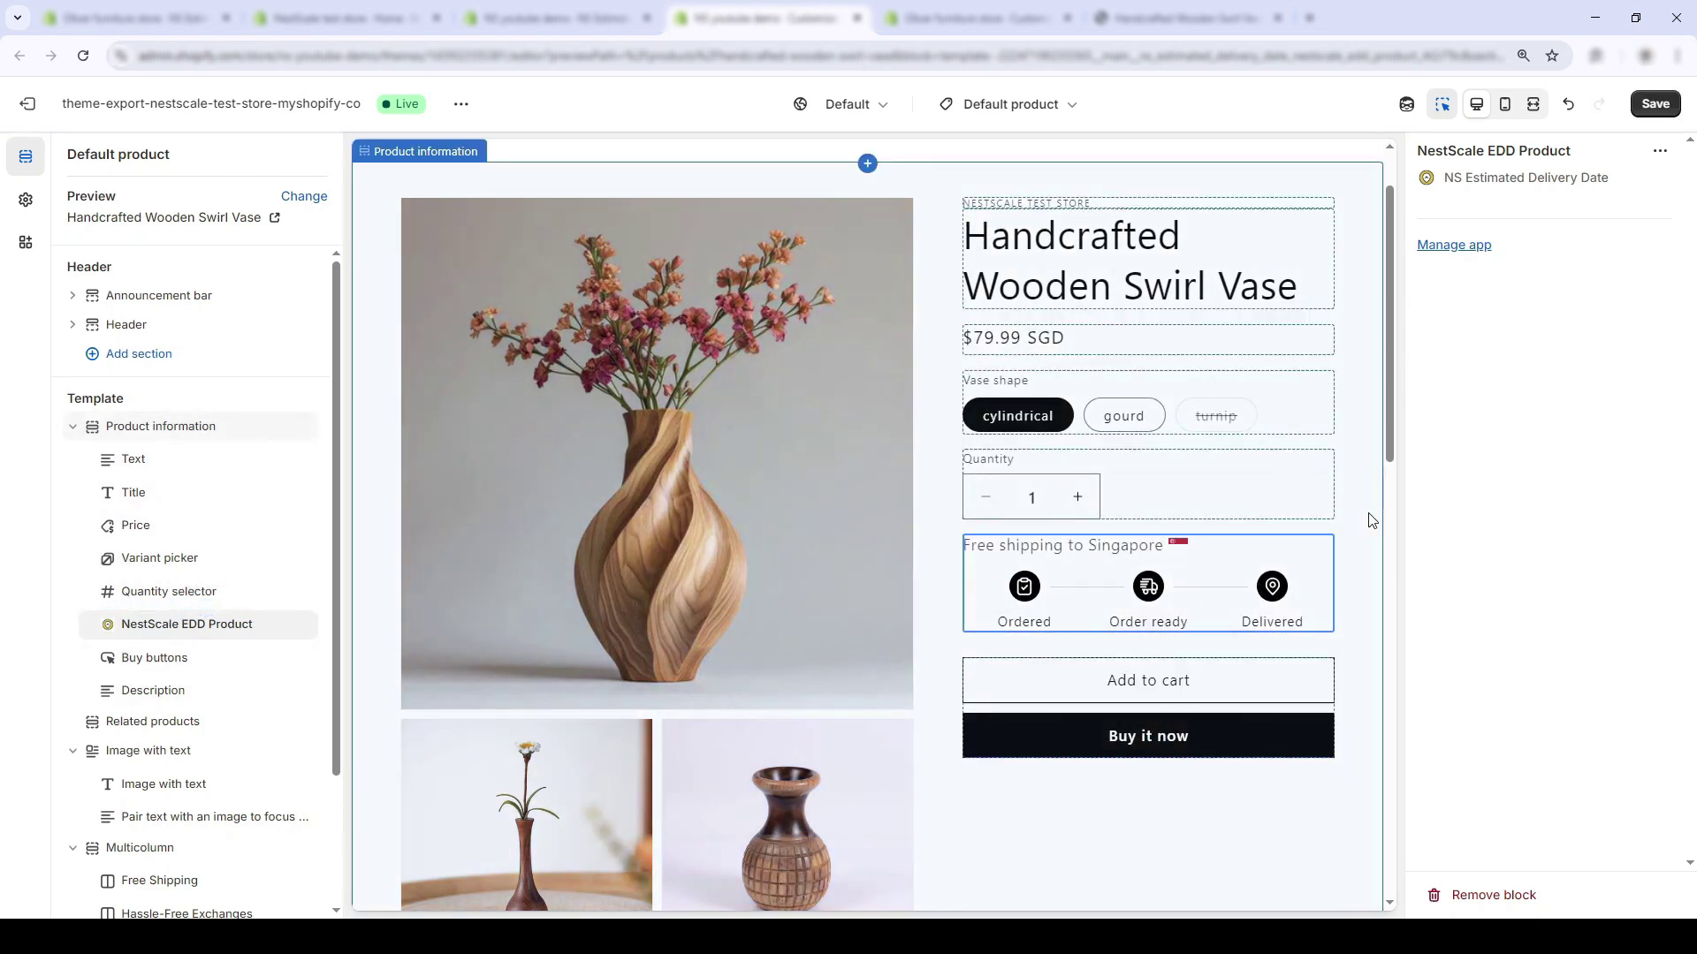
click(1670, 107)
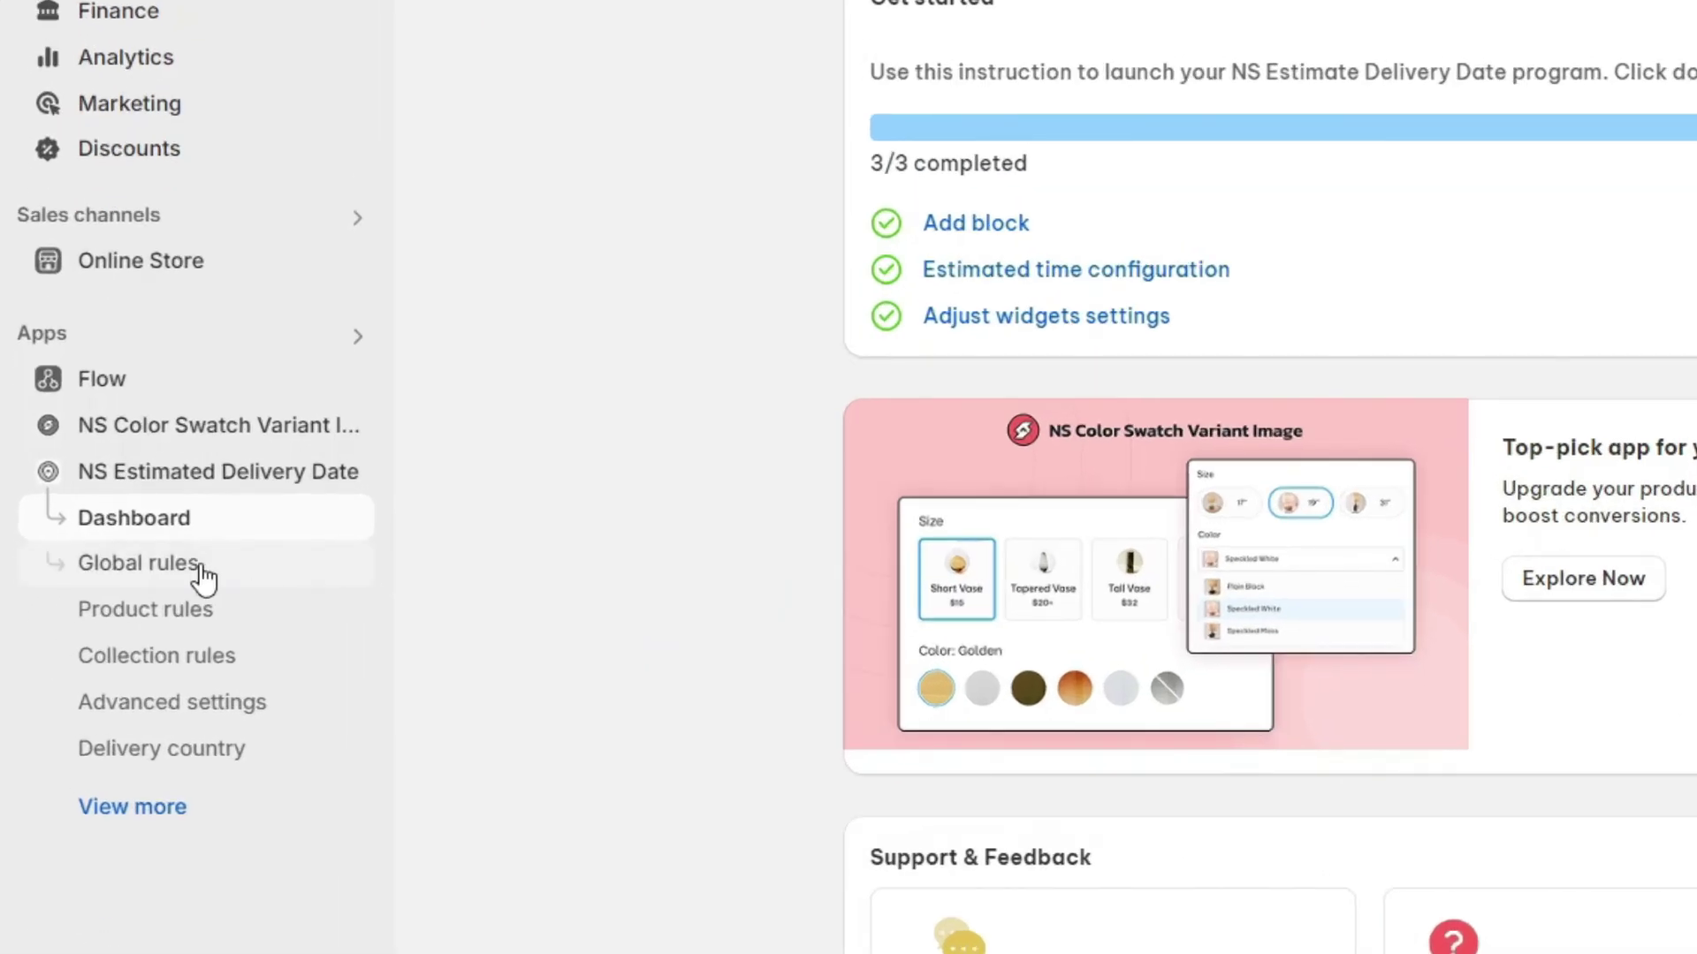
Go to the NS Estimated Delivery Date Global rules page from the sidebar
click(116, 620)
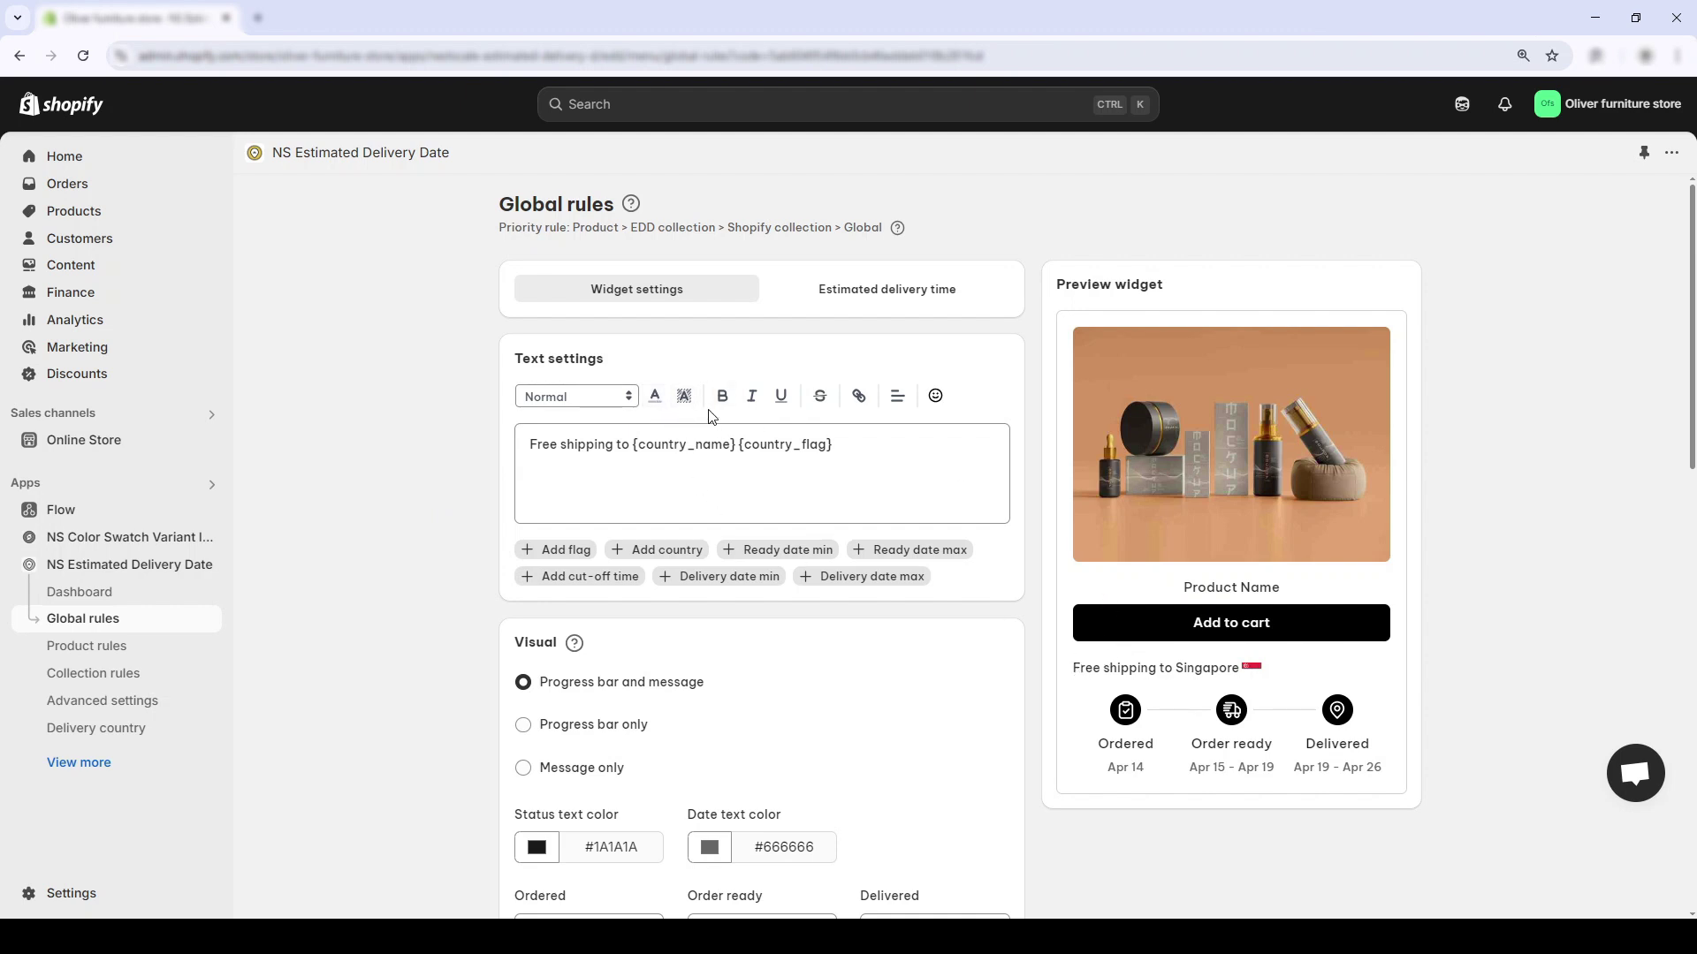
Replace 'to {country_name} {country_flag}' in the widget message with 'between'
drag(532, 452, 867, 445)
click(867, 447)
drag(834, 445, 618, 445)
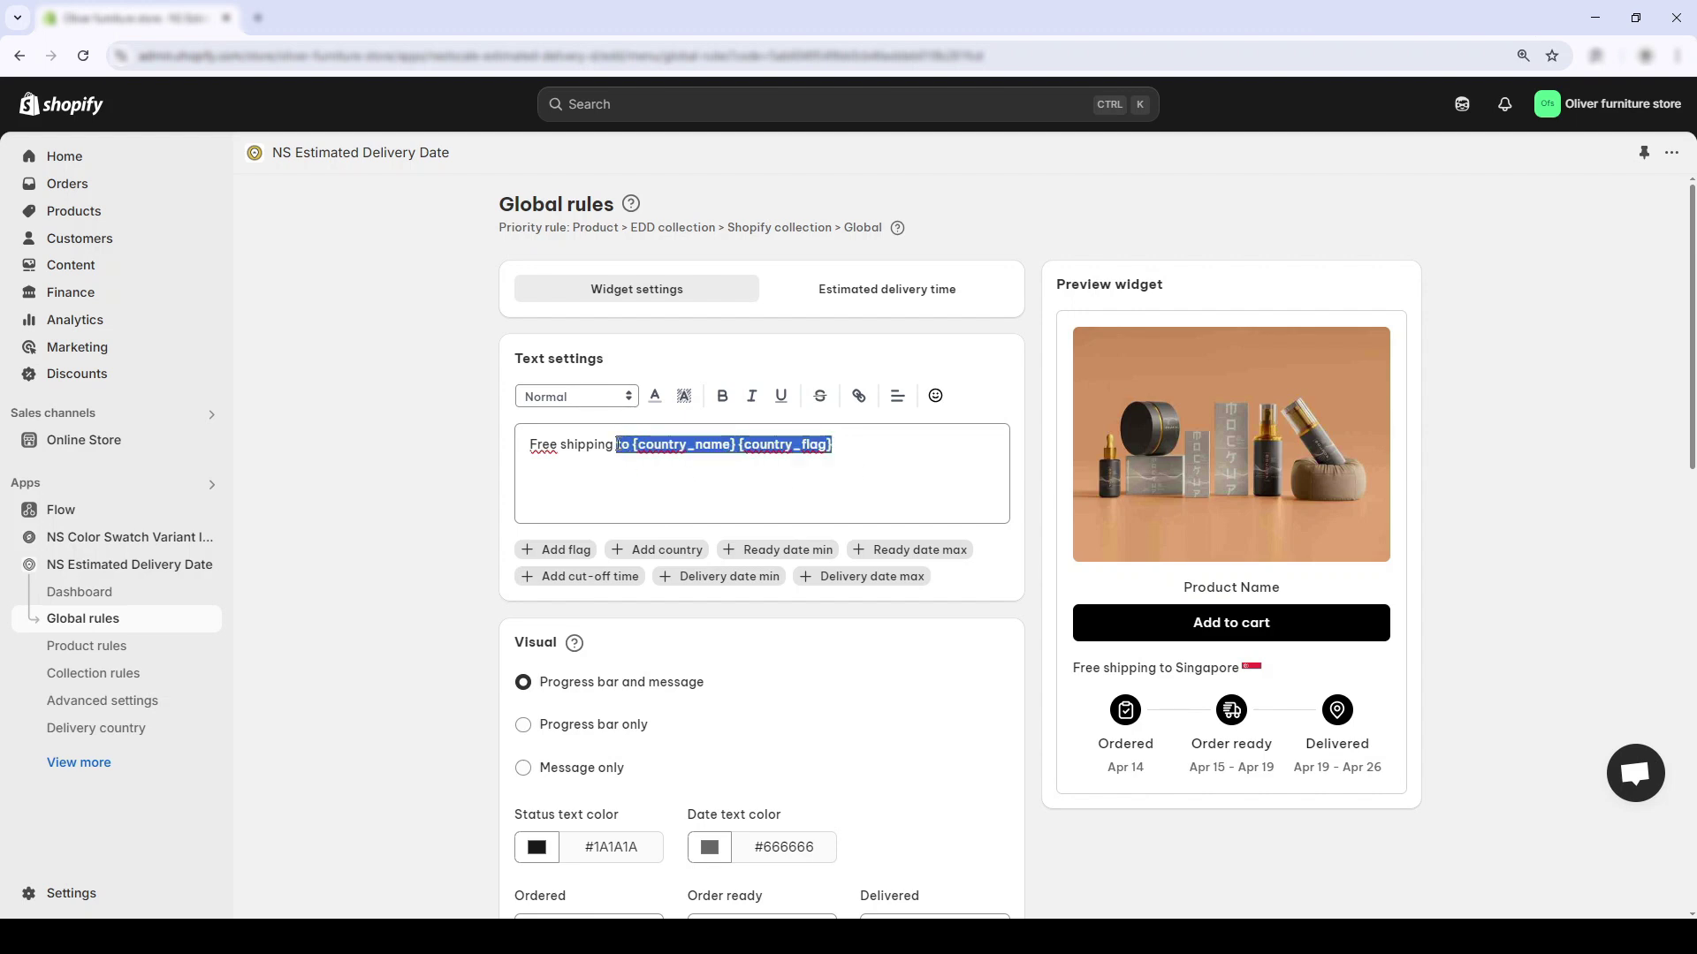
key(BackSpace)
text(between)
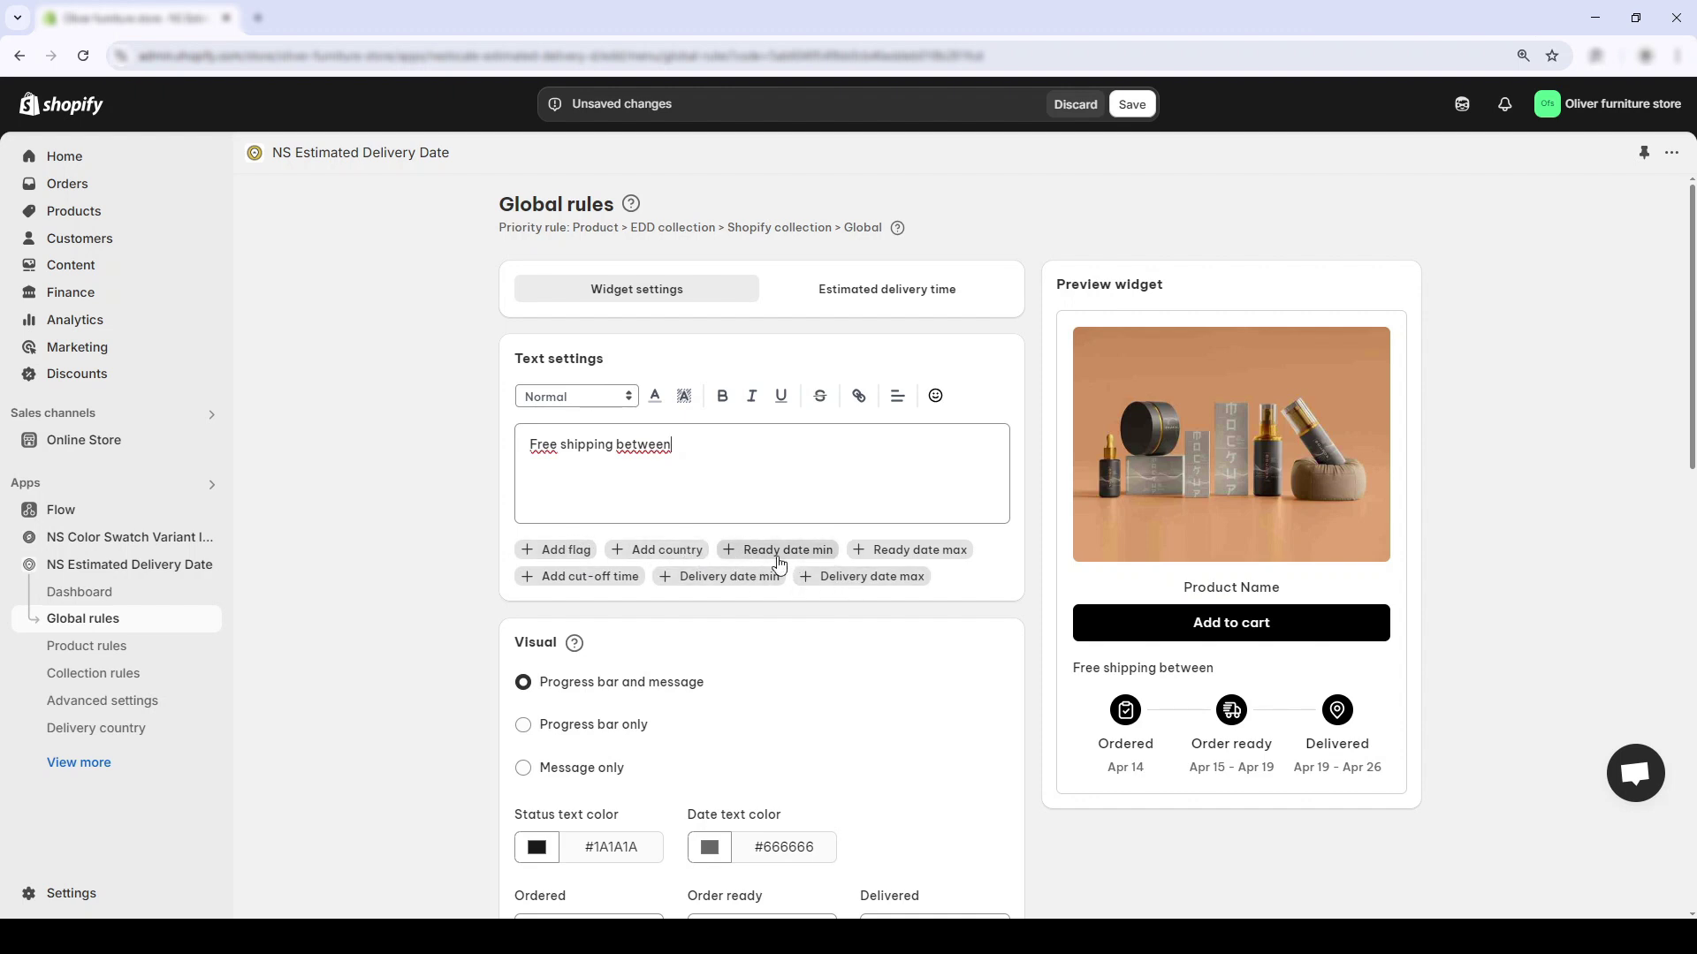
click(757, 588)
Add the minimum and maximum delivery date placeholders joined by 'and', followed by 'to'
key(ctrl+z)
click(574, 576)
key(ctrl+z)
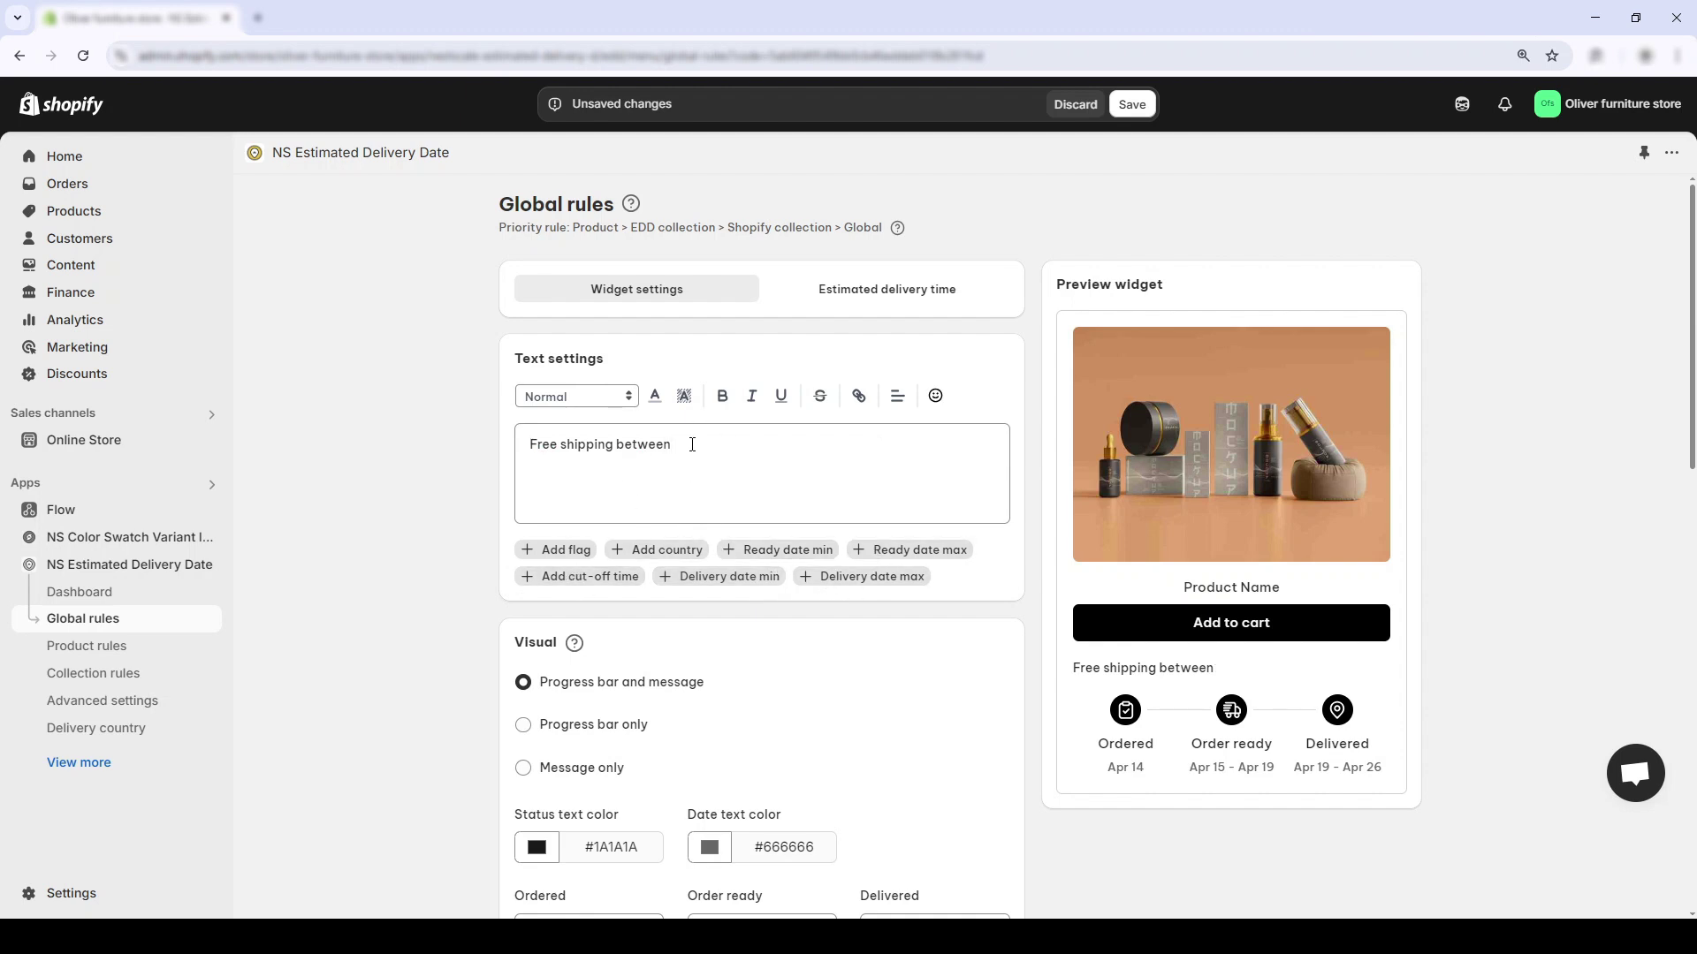
click(731, 577)
text(and)
click(897, 578)
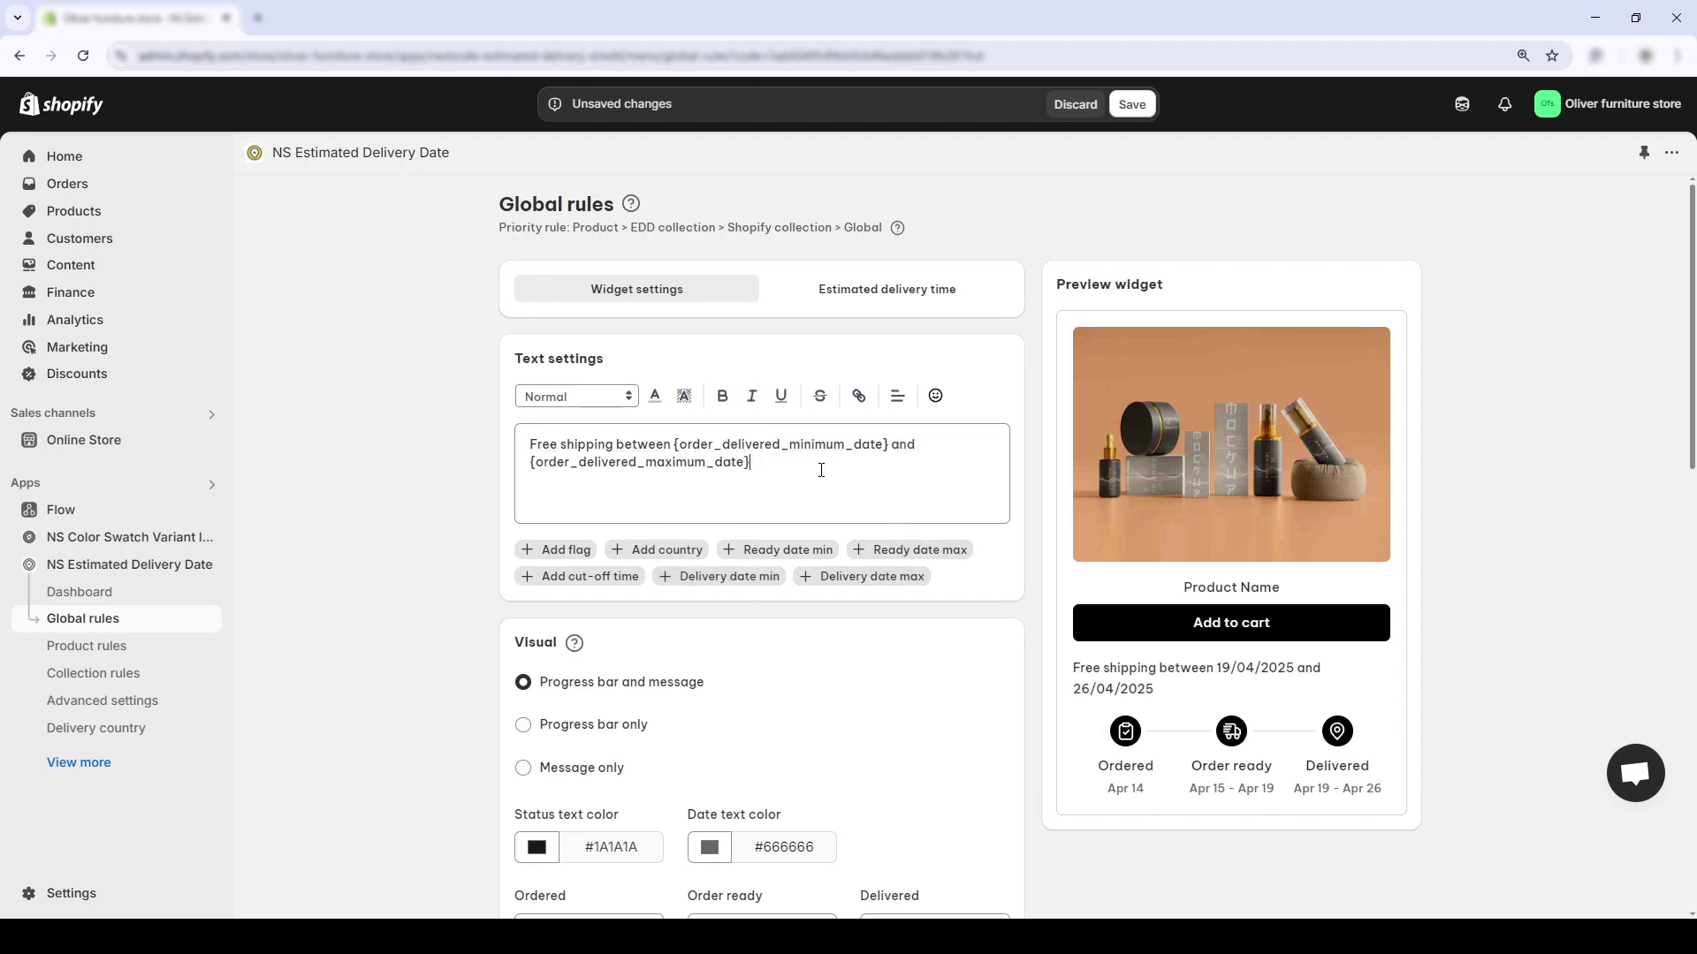
text(to)
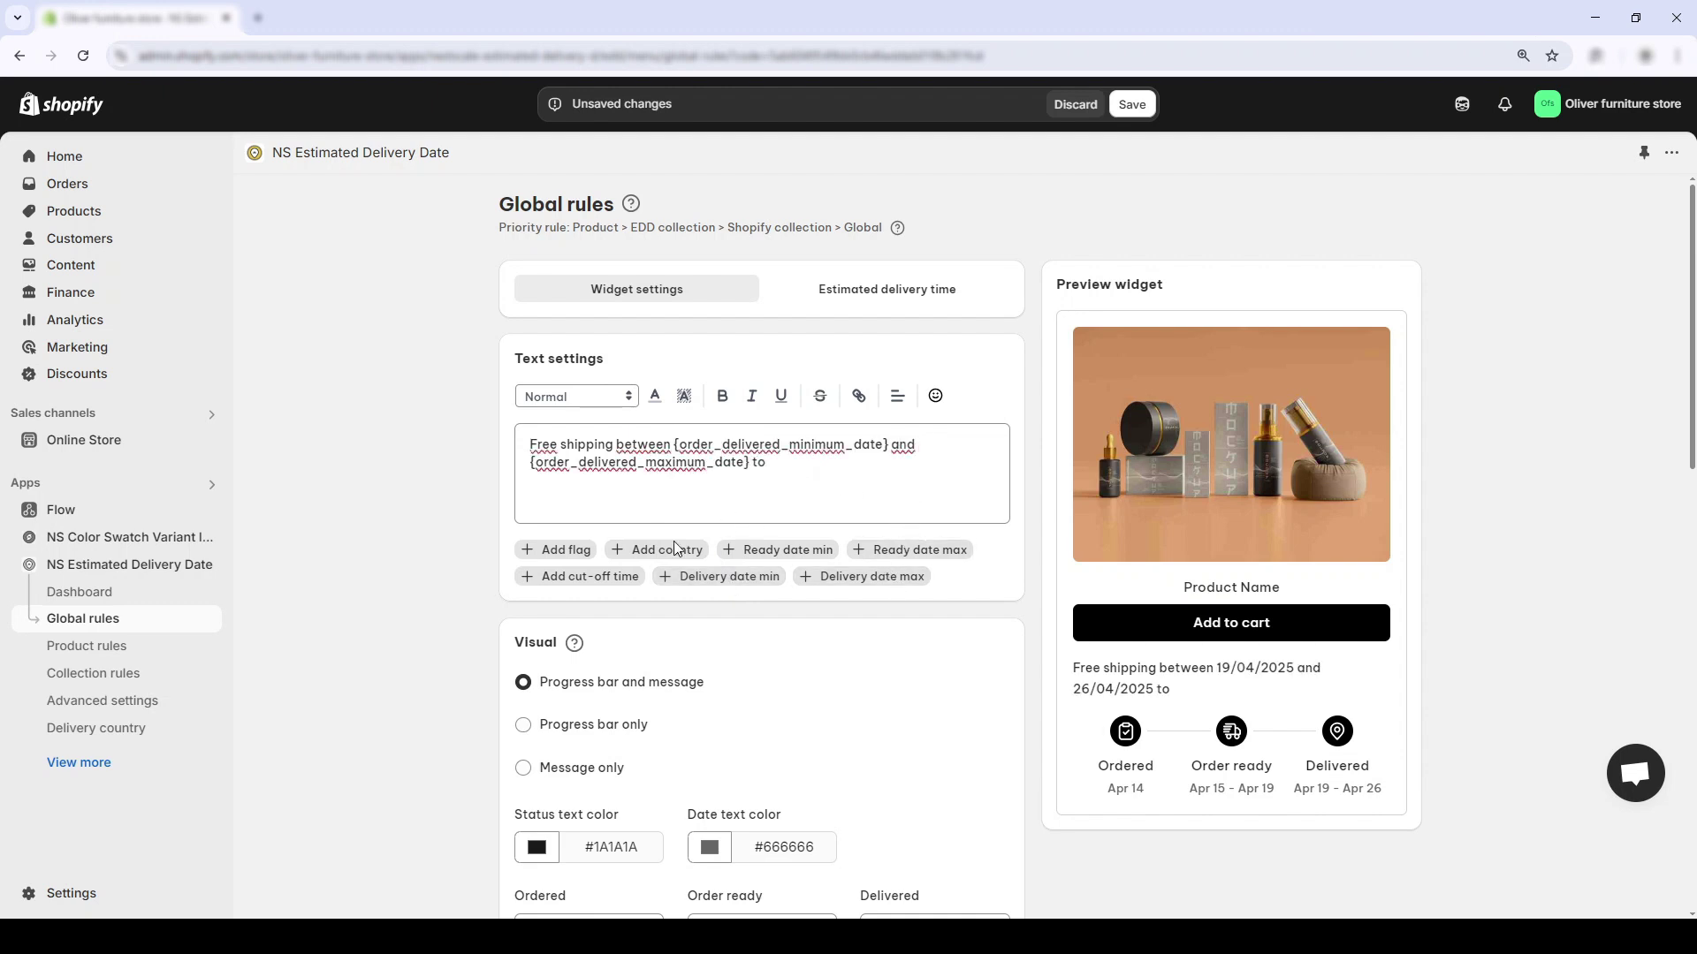
Append the {country_name} and {country_flag} placeholders to the end of the message
click(646, 549)
double_click(914, 451)
click(880, 463)
click(555, 549)
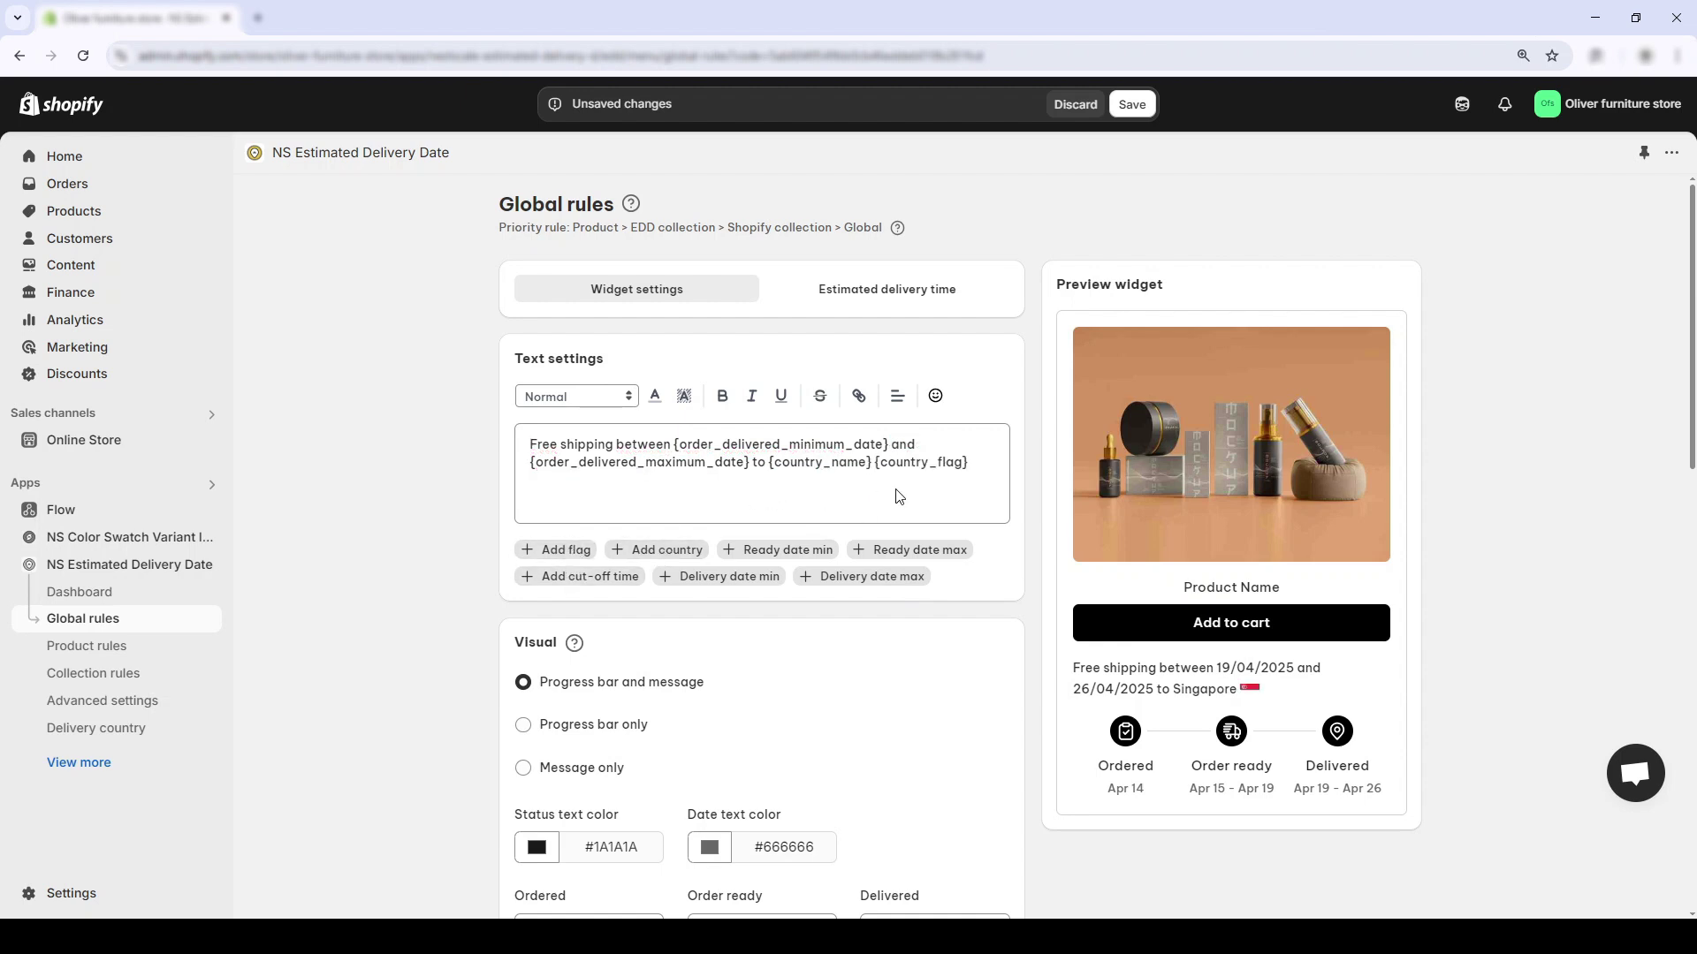
drag(1086, 668, 1262, 690)
click(963, 468)
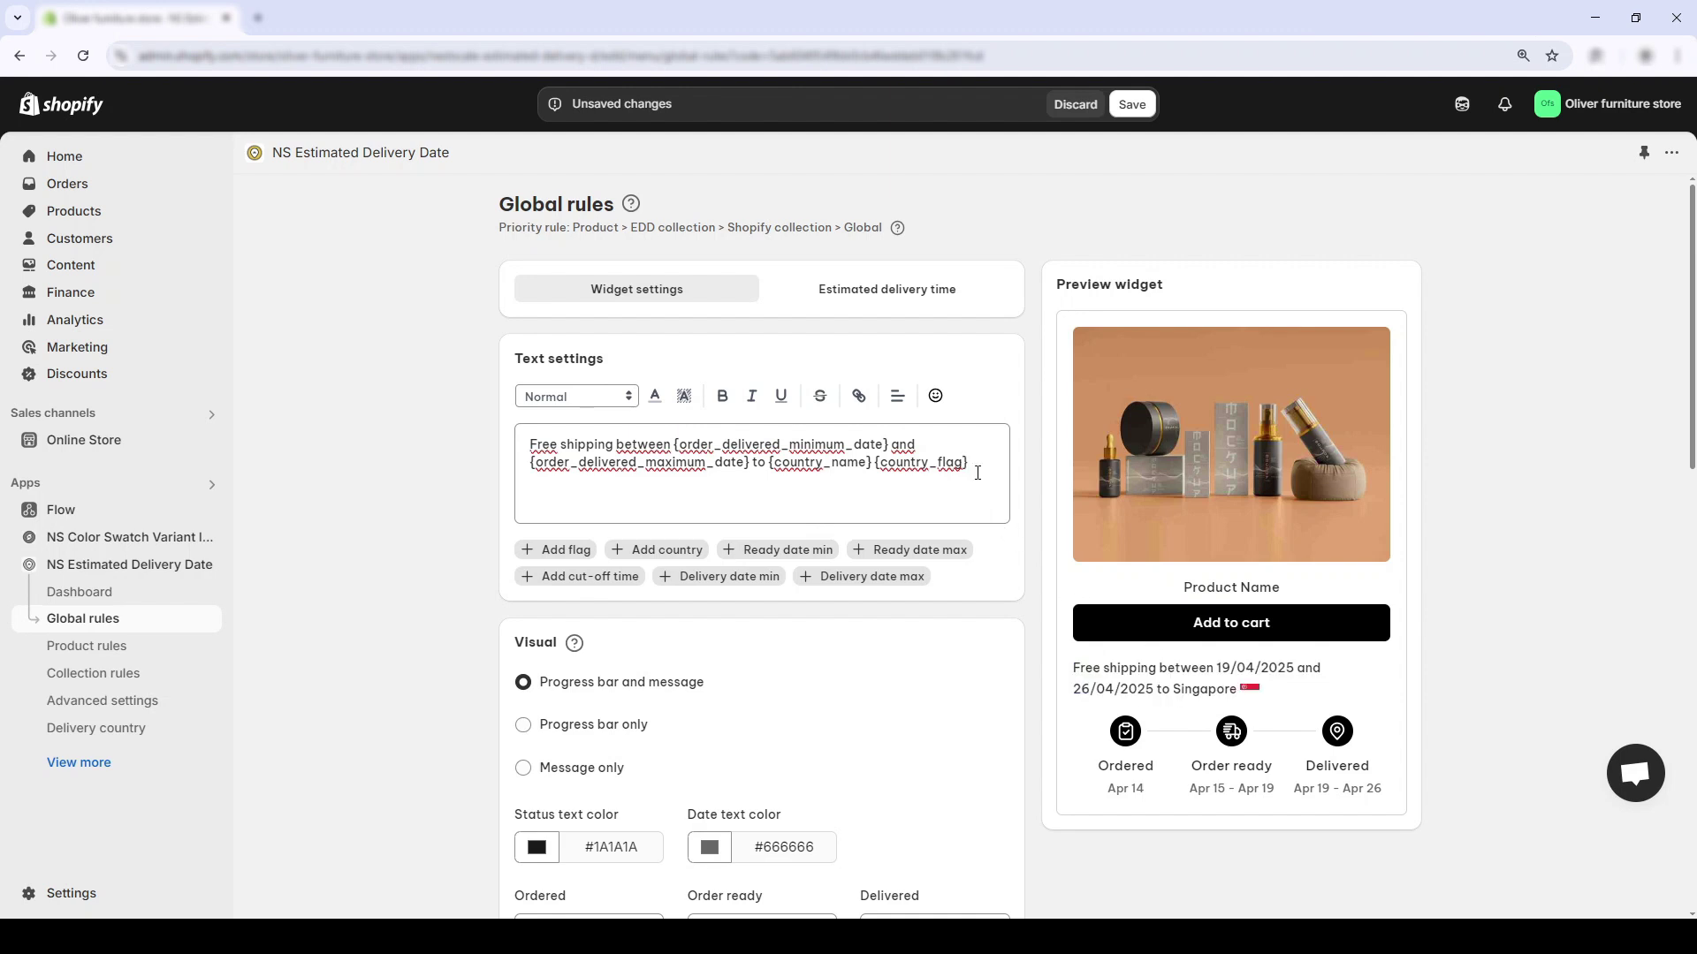
drag(977, 473, 395, 433)
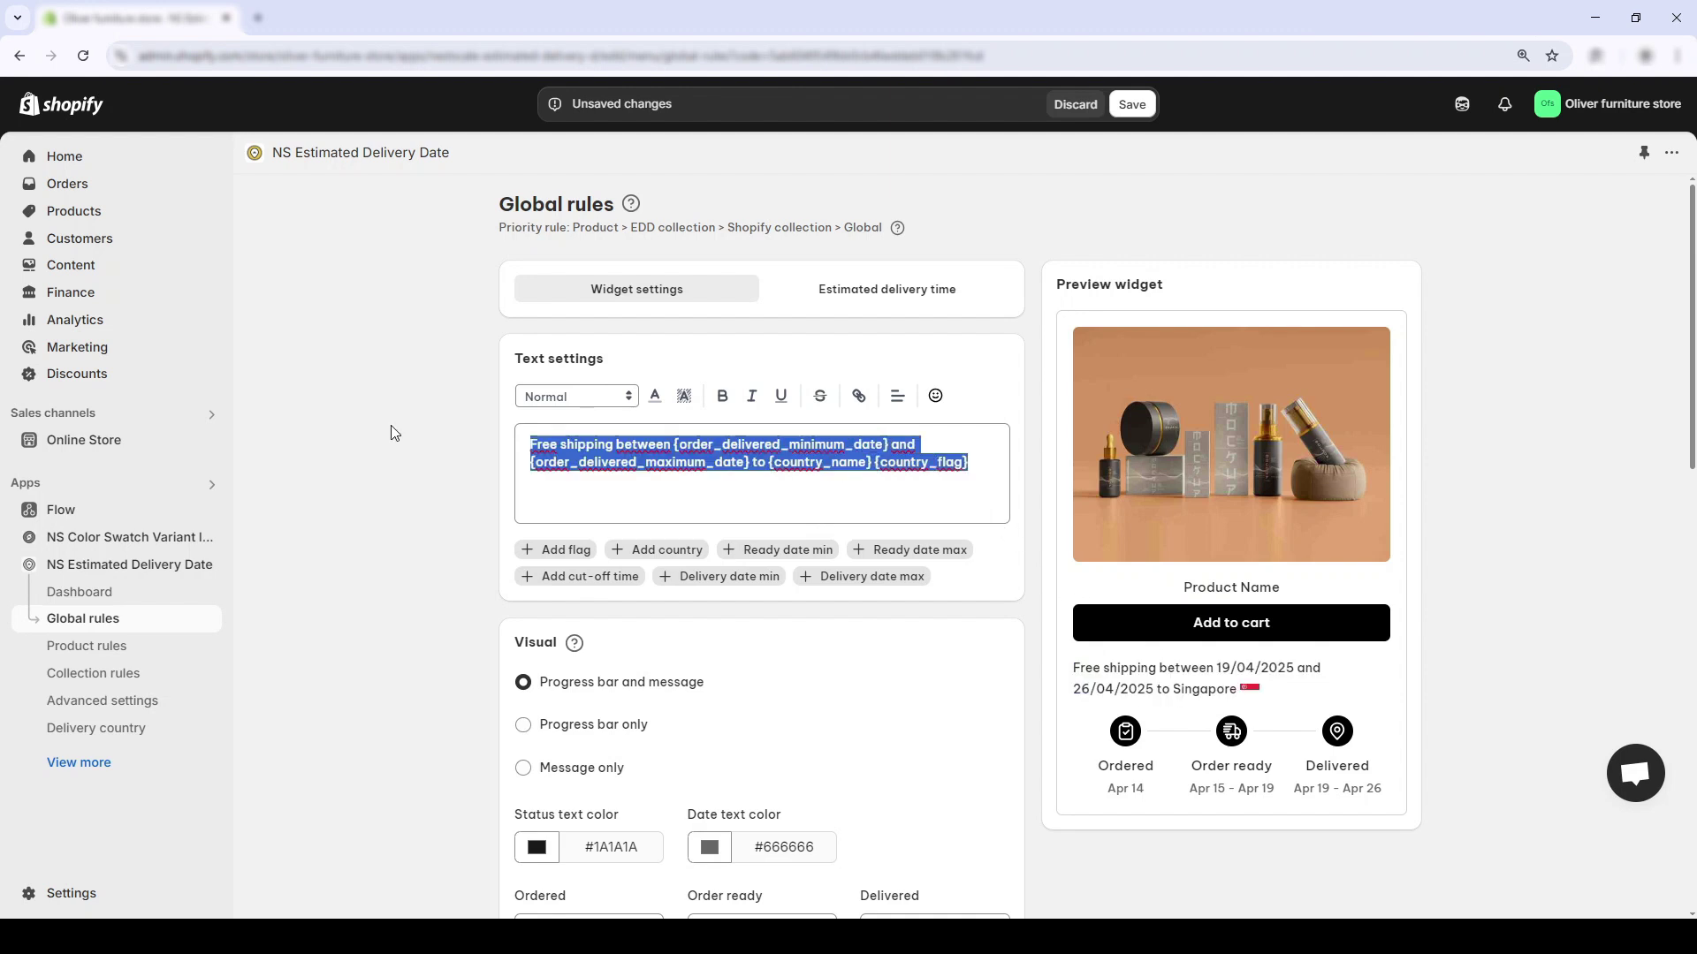
Replace the message with 'Order in the next {cutoff_time} for same day delivery'
click(844, 497)
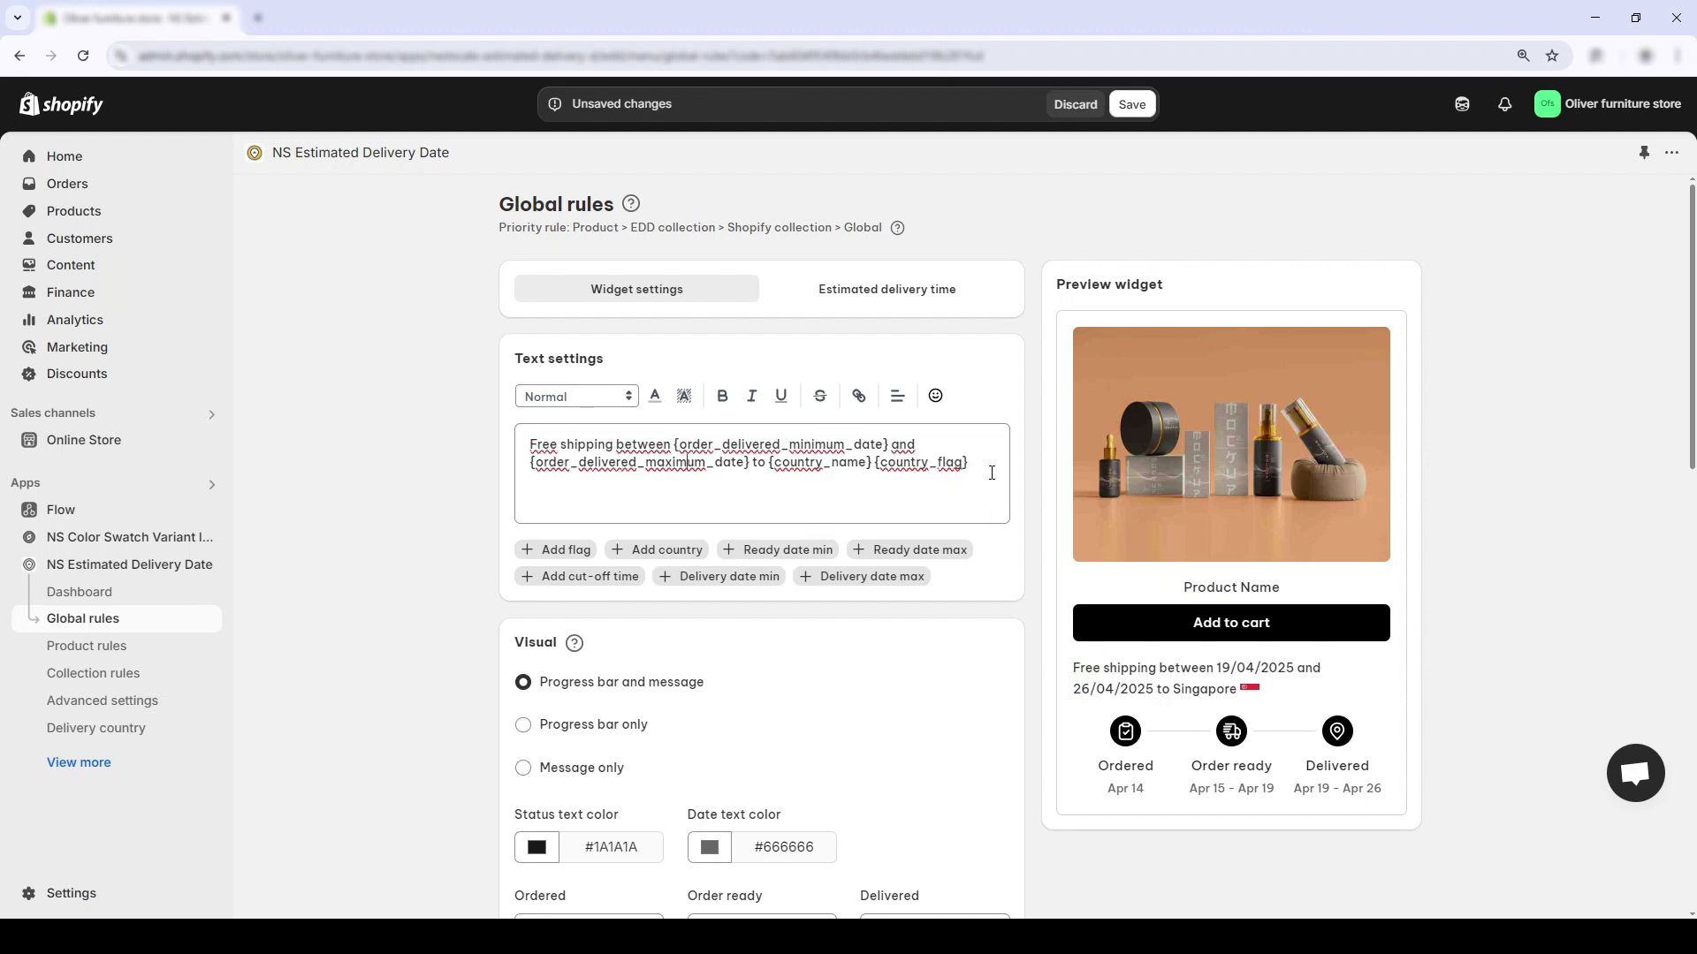
drag(983, 464, 420, 448)
text(O)
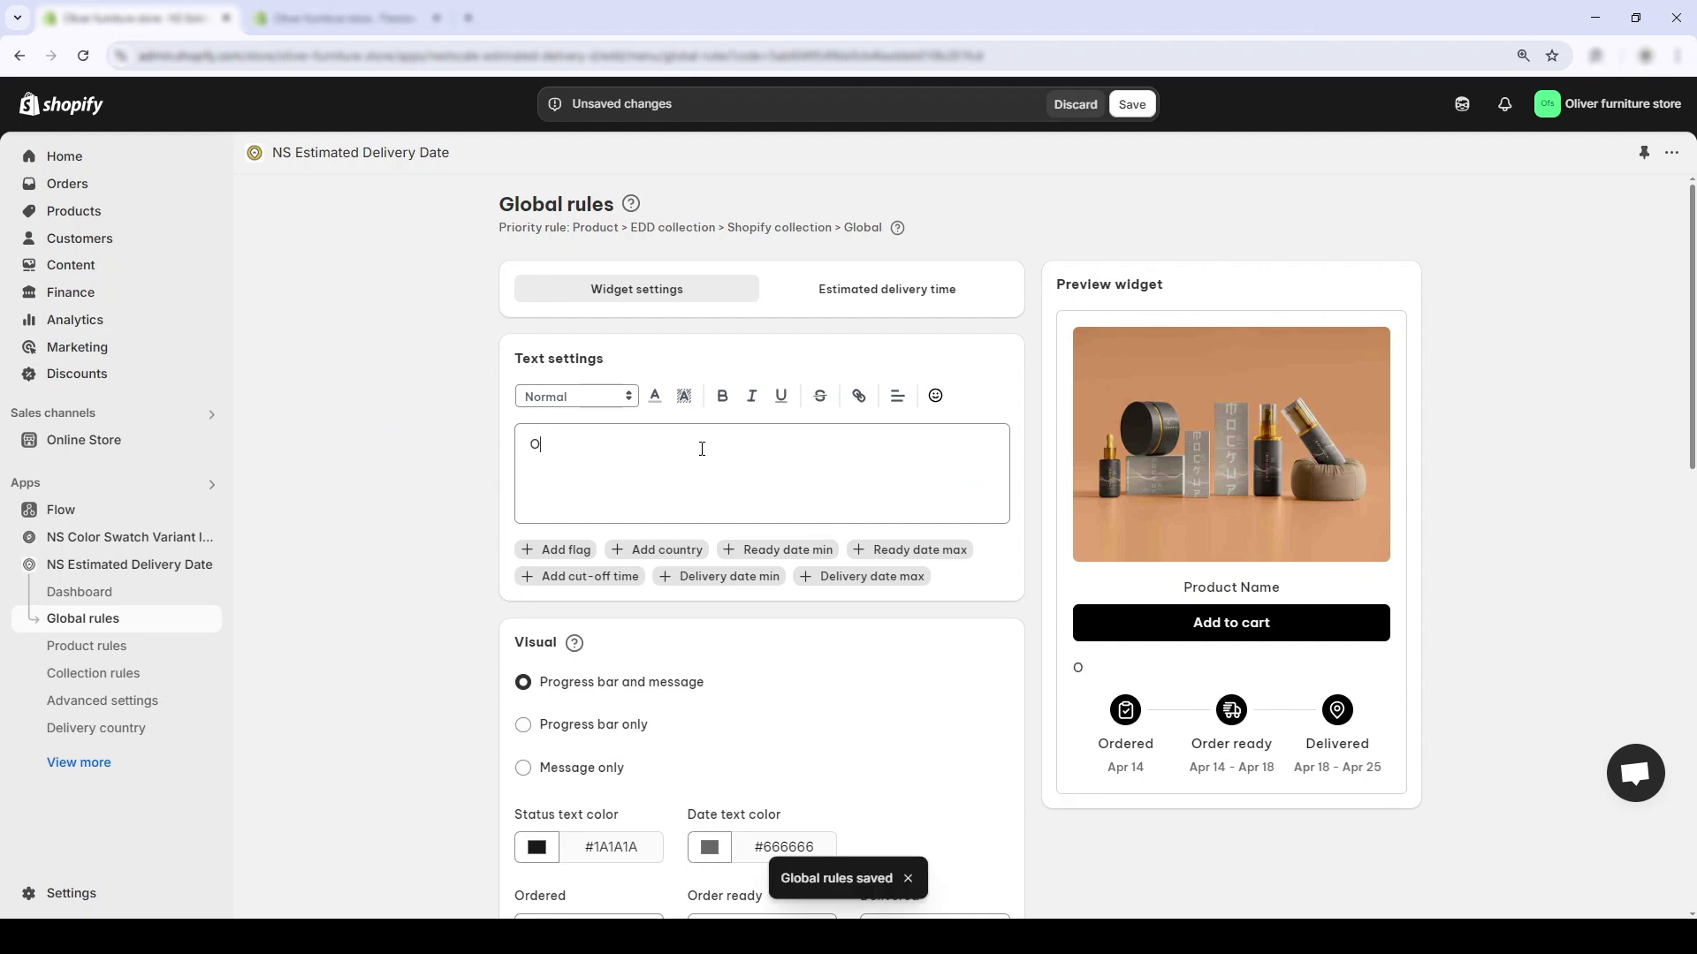
text(rder in the nex)
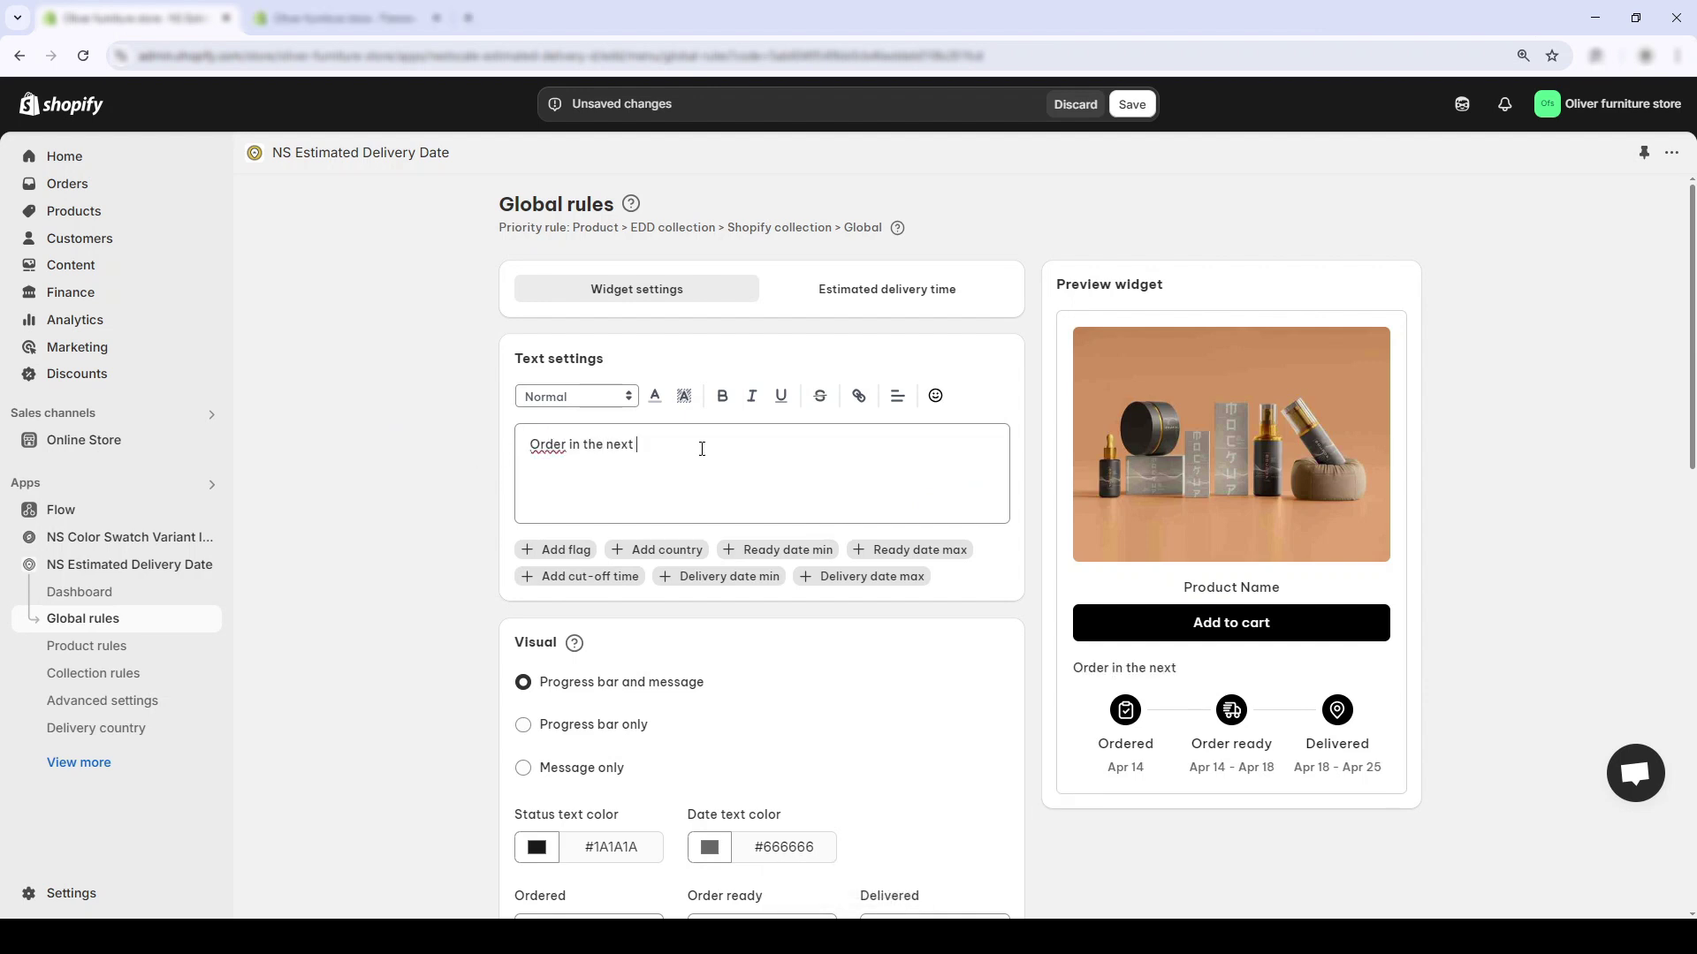
text(t)
click(580, 576)
click(784, 441)
text(for same day delivery)
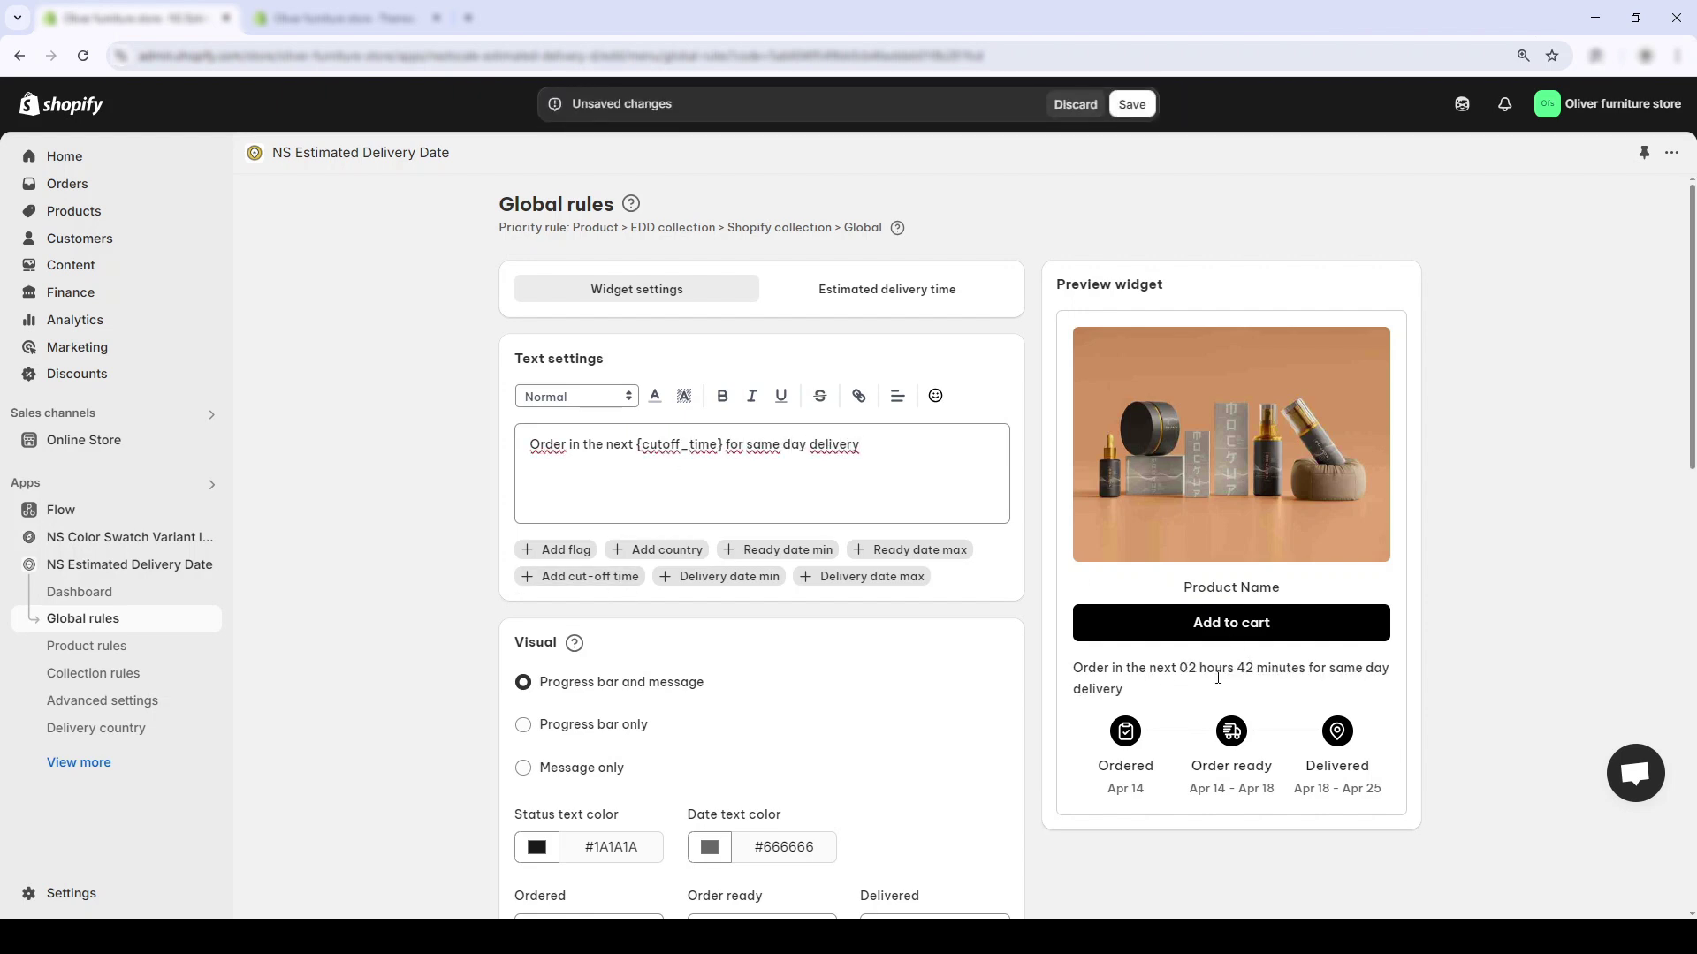
triple_click(1089, 677)
click(1164, 693)
Try Heading 1 and Heading 2 styles on the message, then return it to Normal
scroll(807, 663, down, 2)
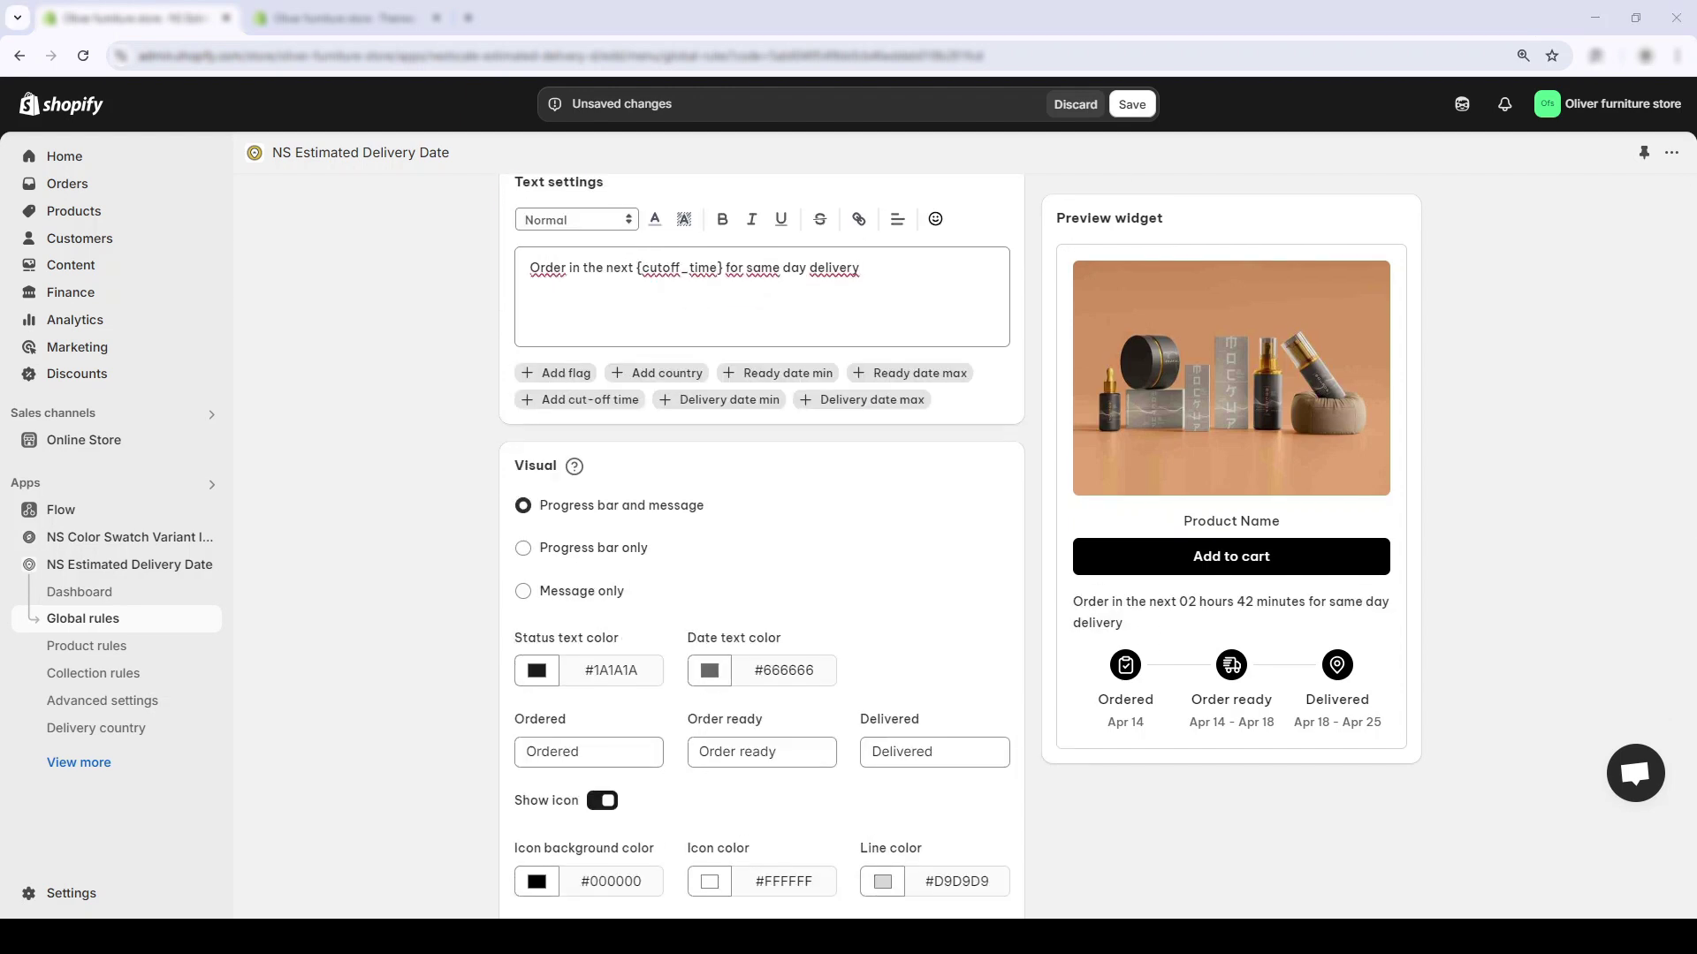
scroll(760, 530, up, 2)
click(576, 396)
click(580, 421)
click(600, 396)
click(580, 451)
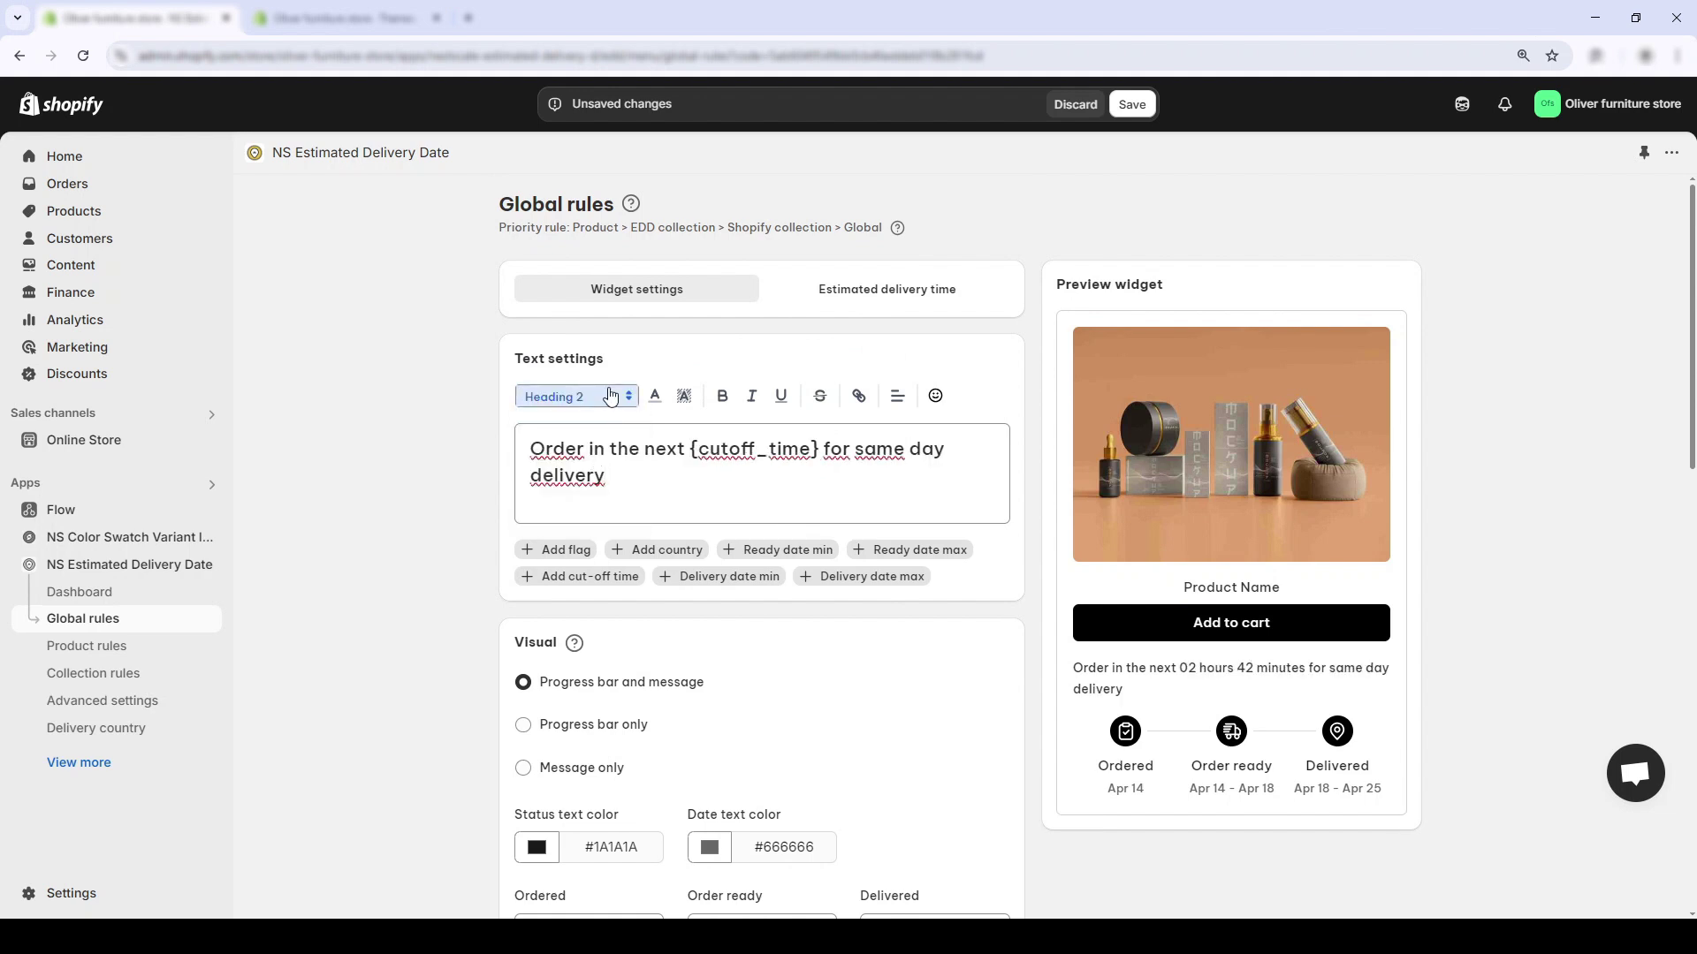
click(656, 397)
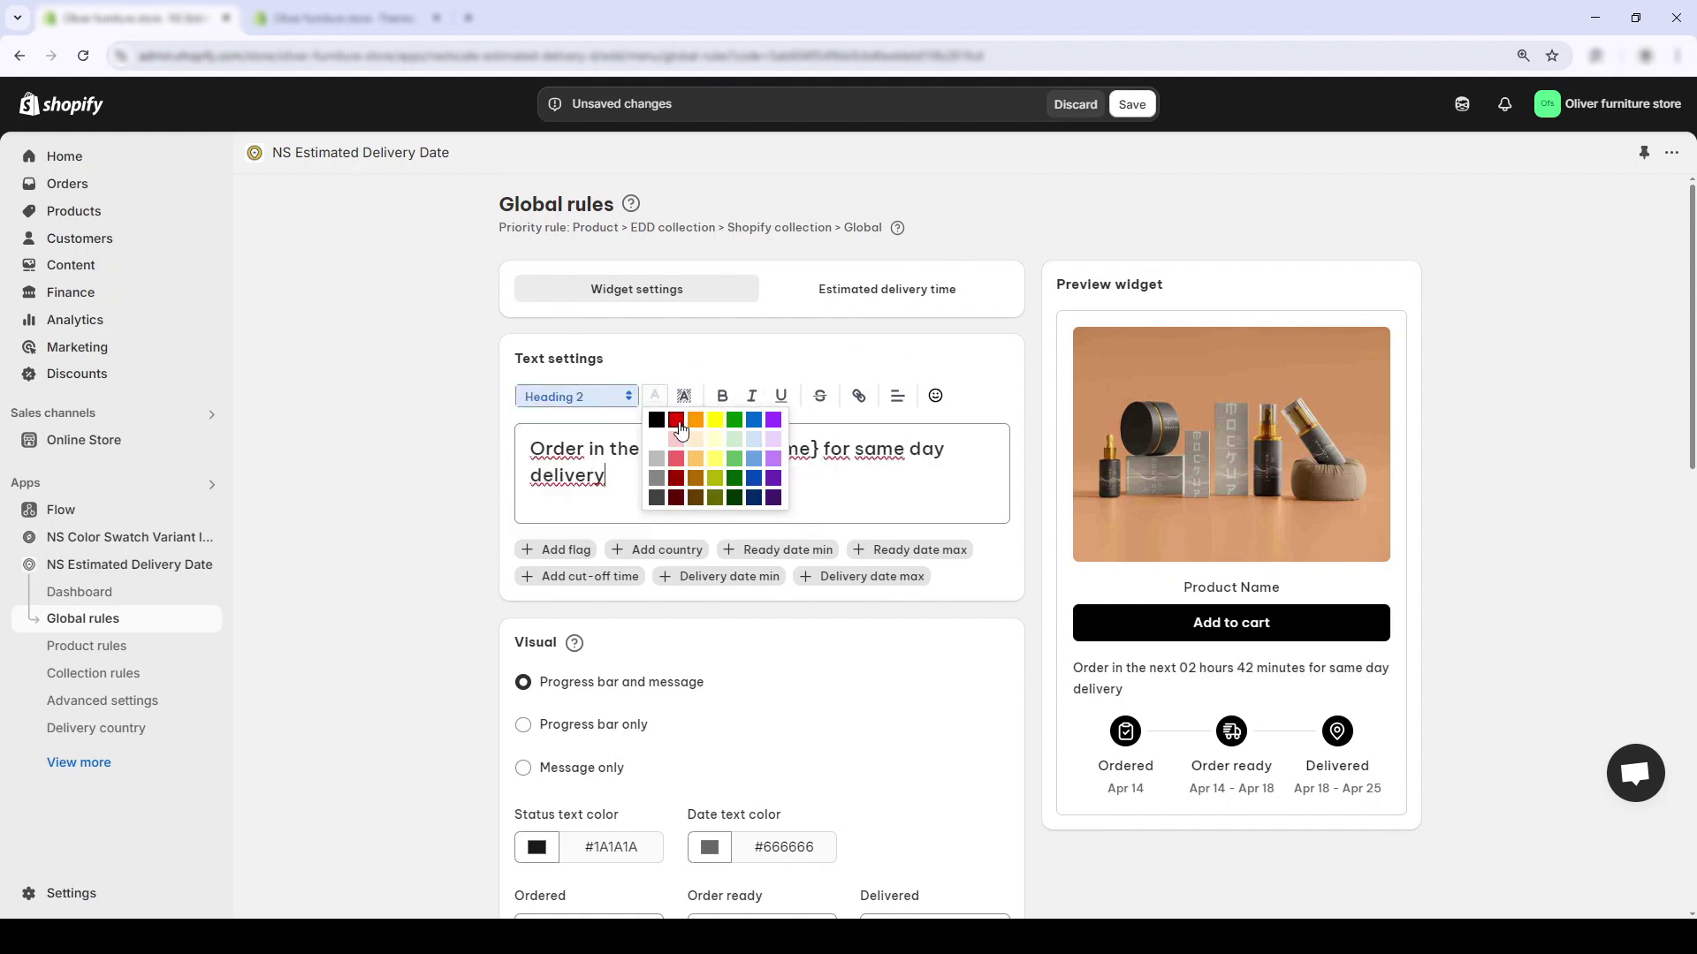
click(655, 397)
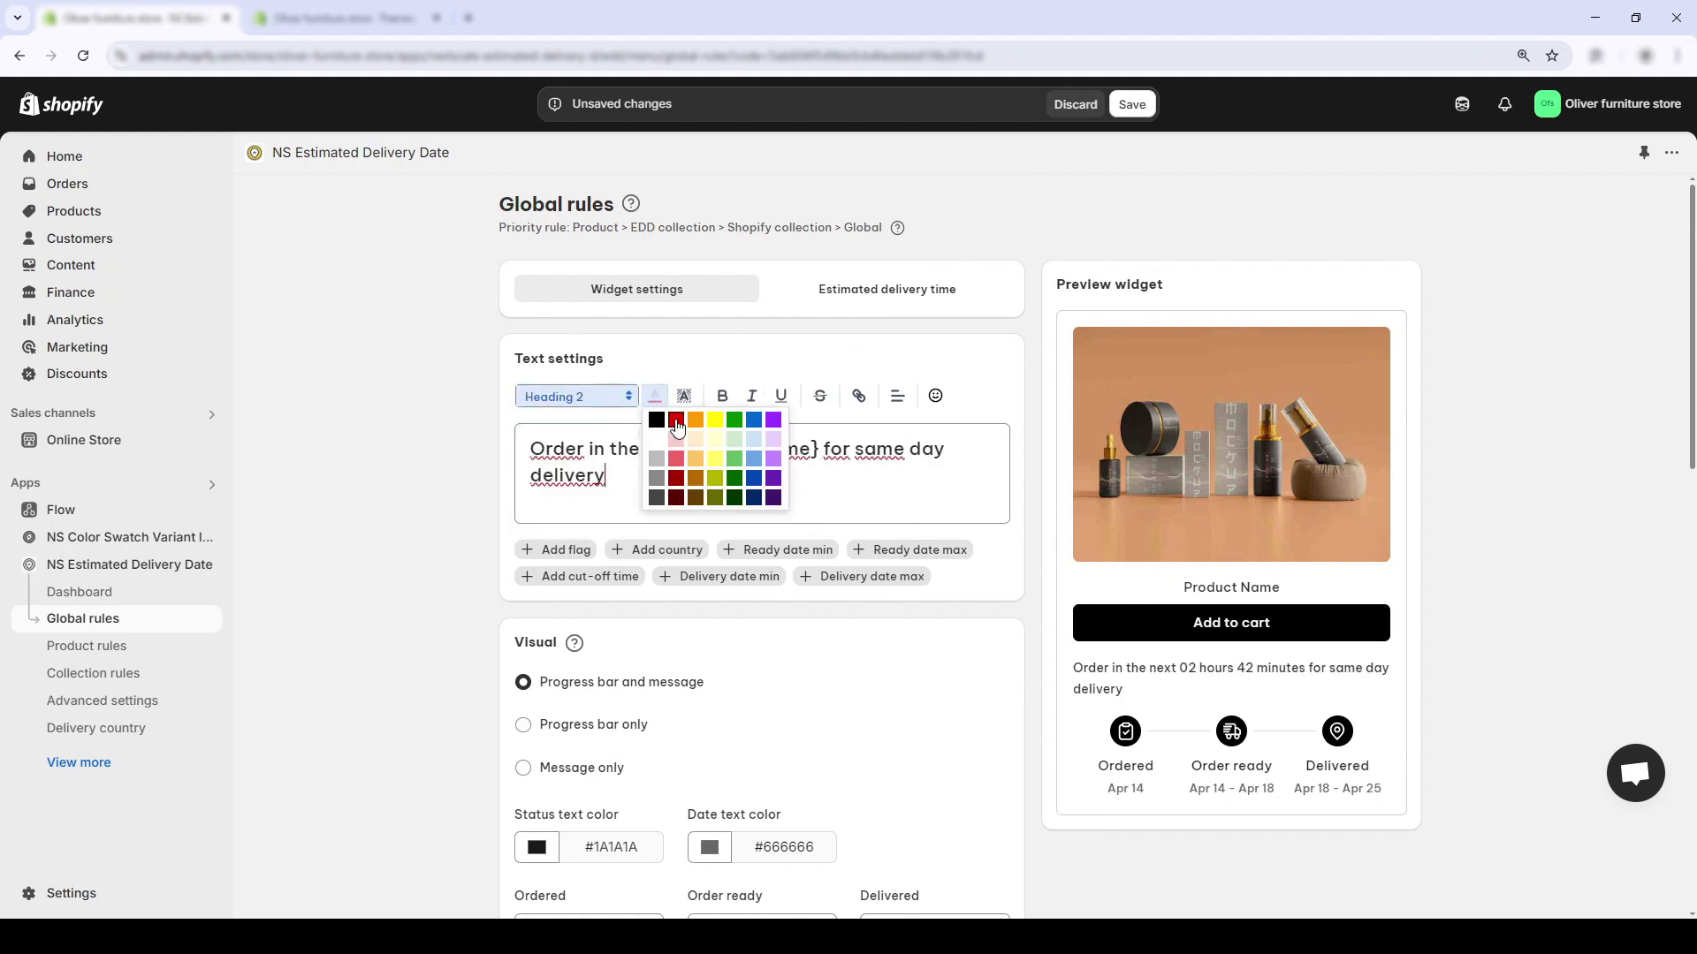
click(598, 396)
click(610, 507)
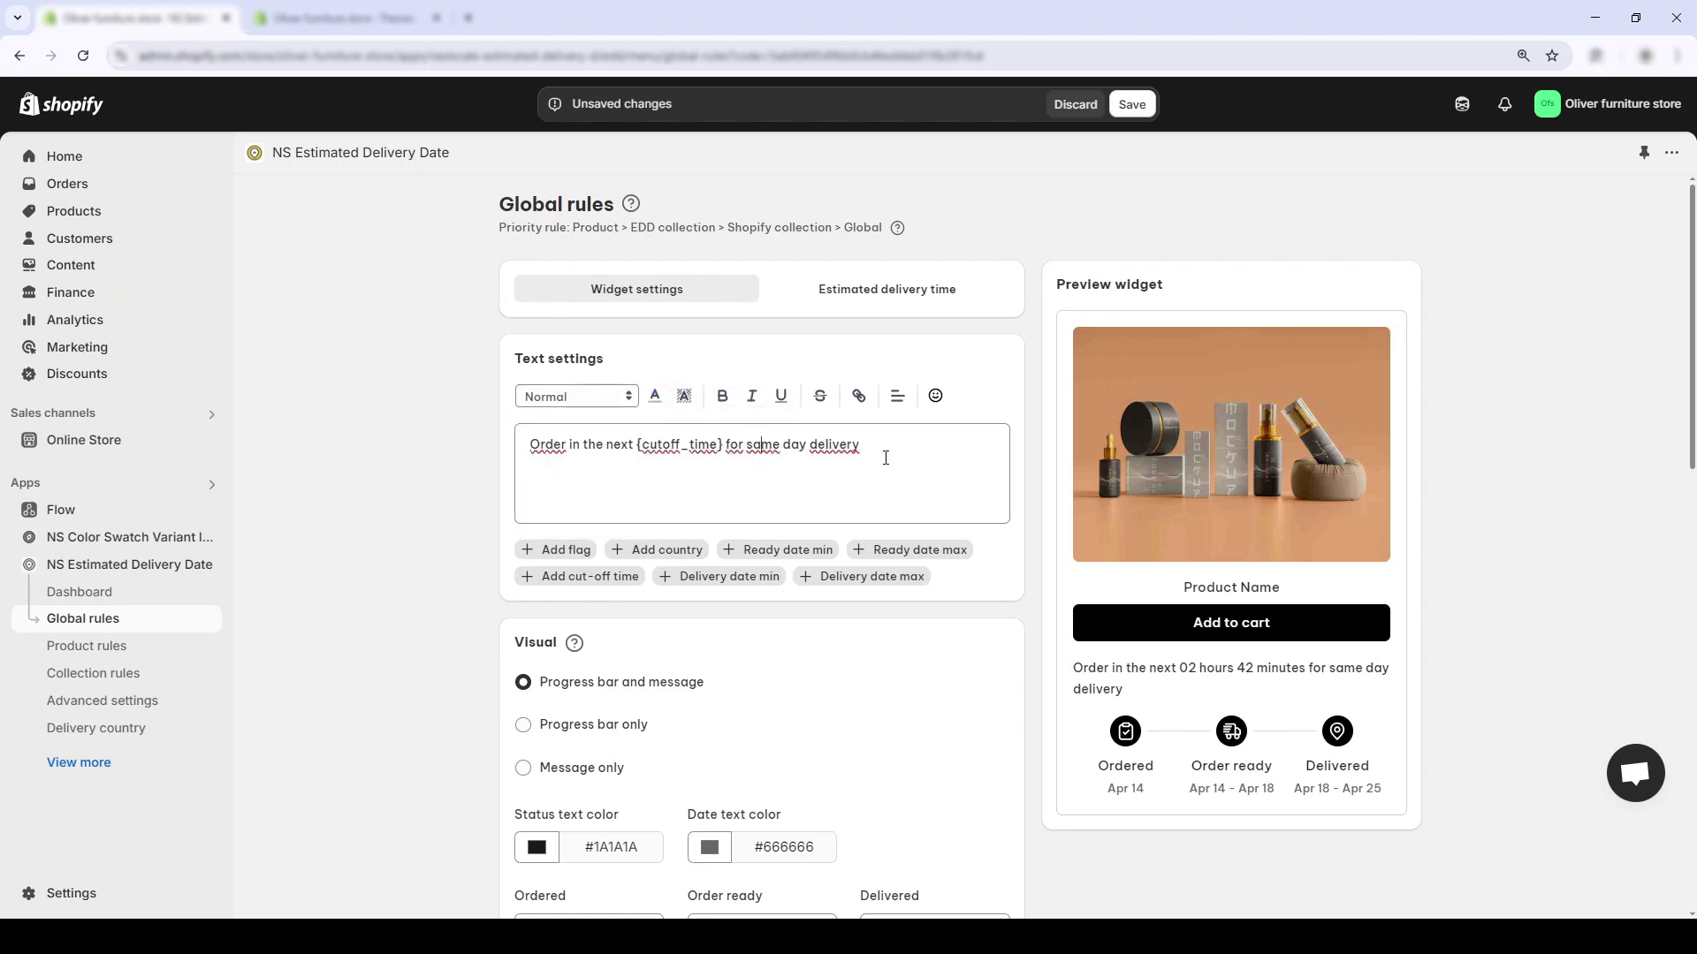
Select the whole message and colour its text red
drag(891, 461, 327, 433)
click(655, 397)
click(673, 419)
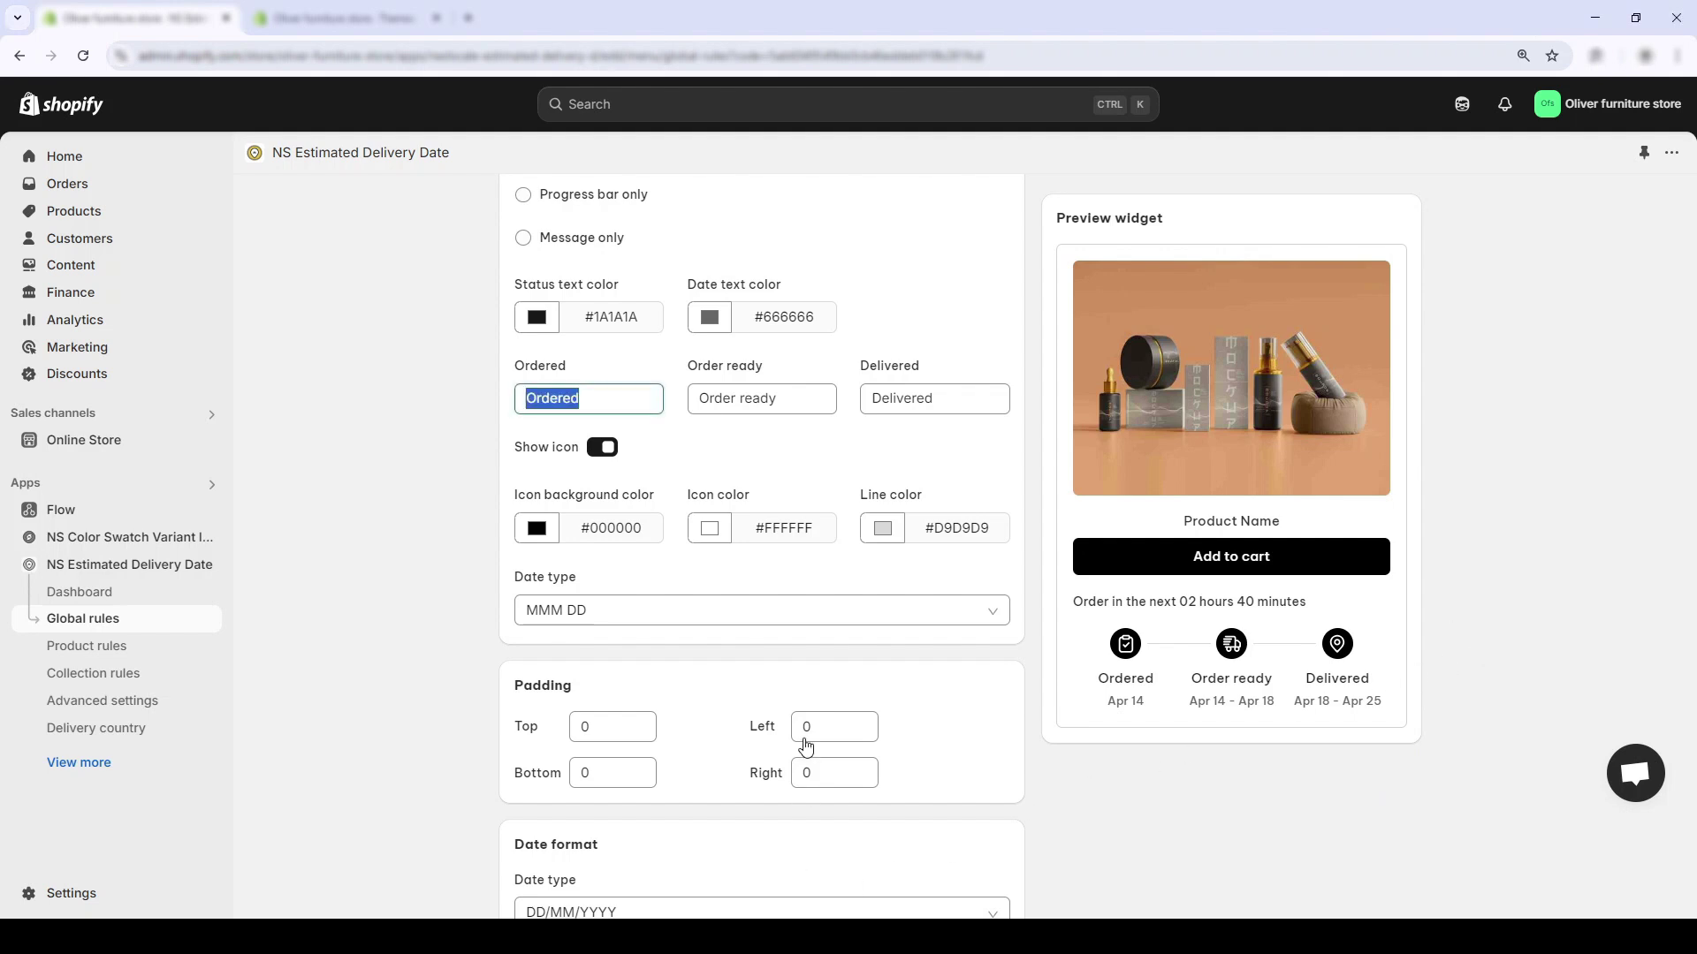
Set the widget's Visual option to Message only, hiding the progress bar
scroll(811, 507, up, 3)
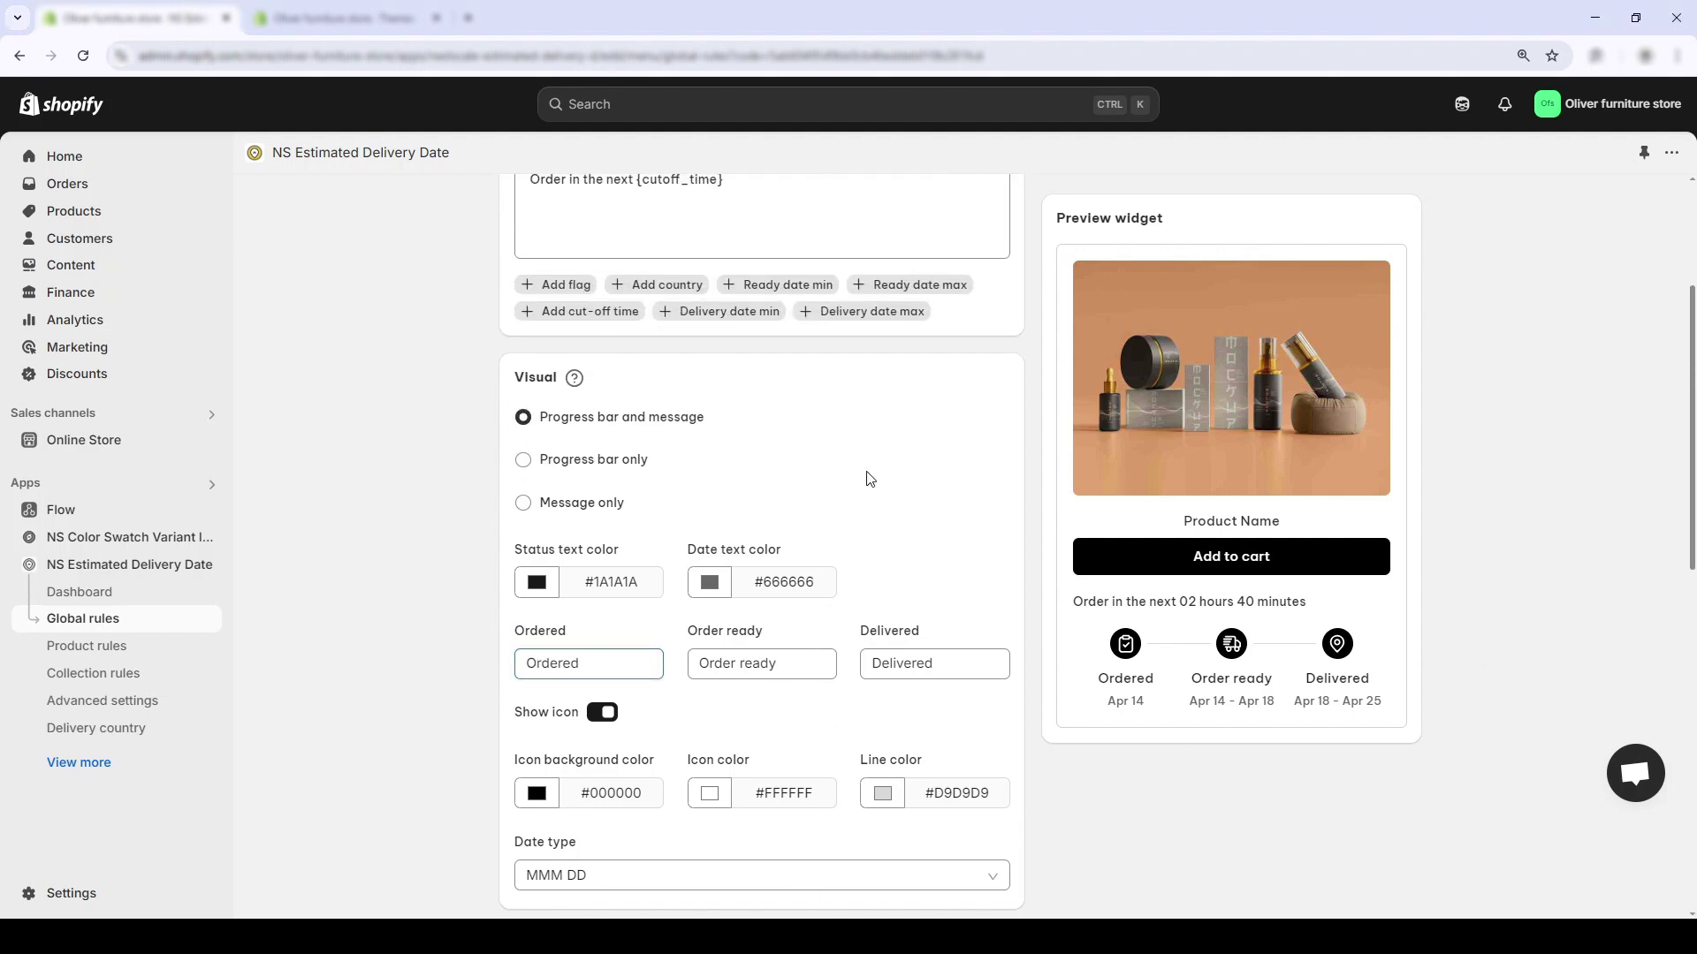
scroll(838, 465, up, 2)
scroll(730, 412, down, 2)
scroll(811, 413, down, 1)
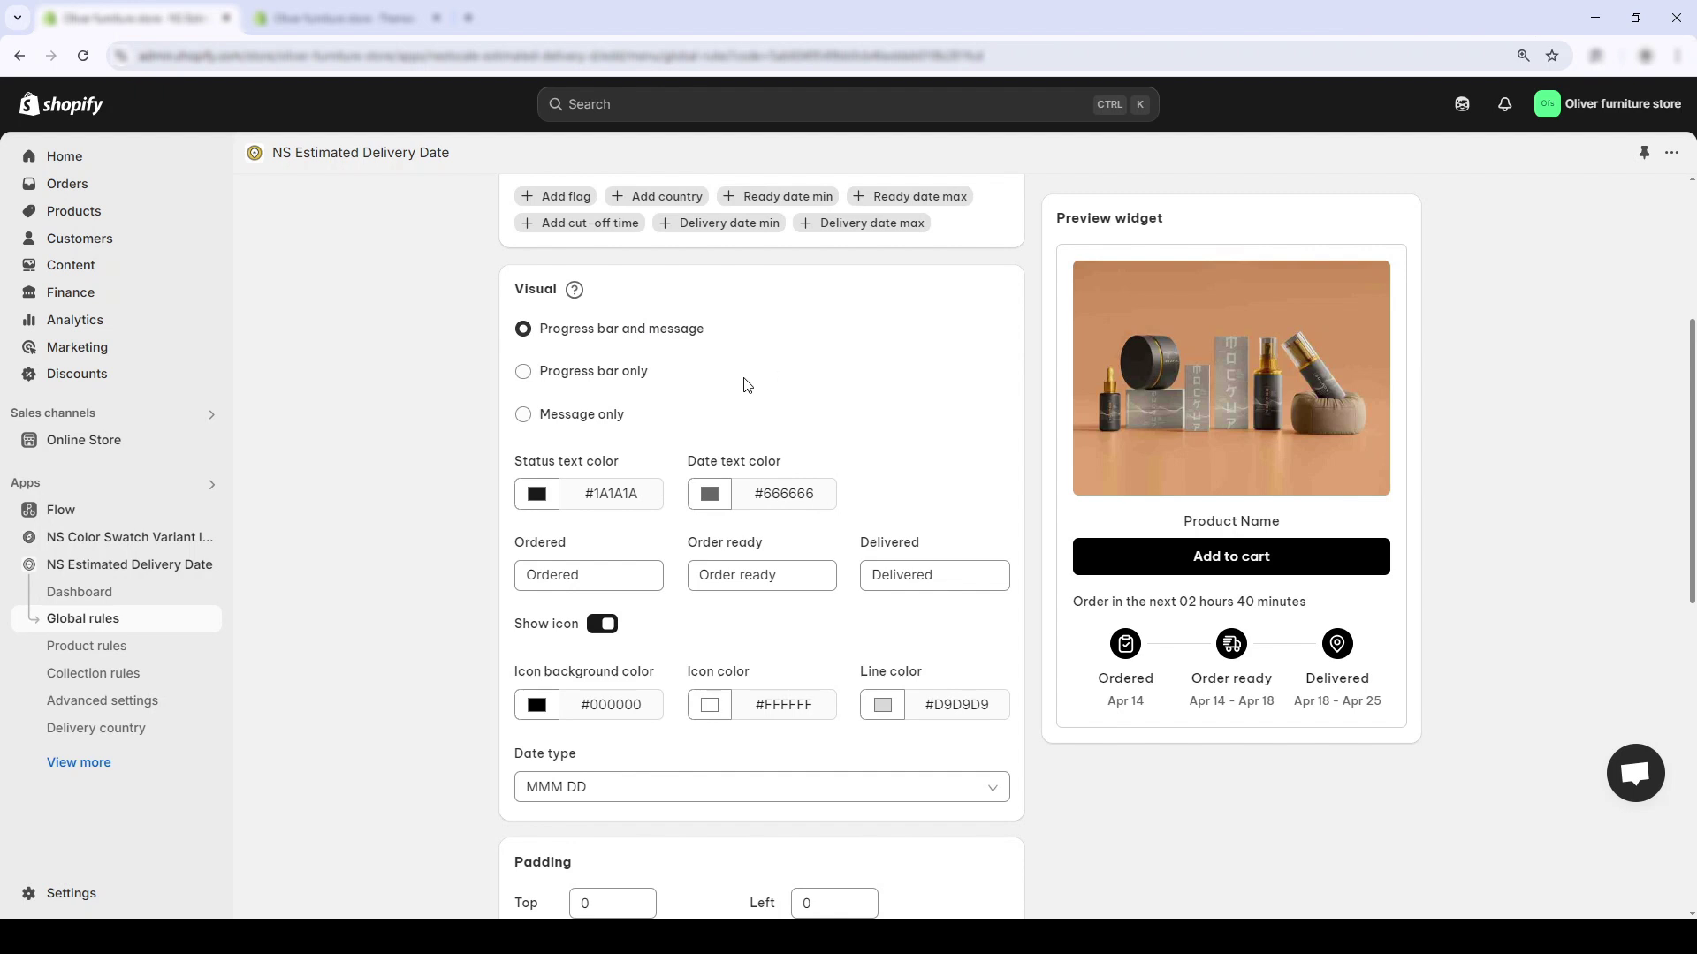
click(603, 389)
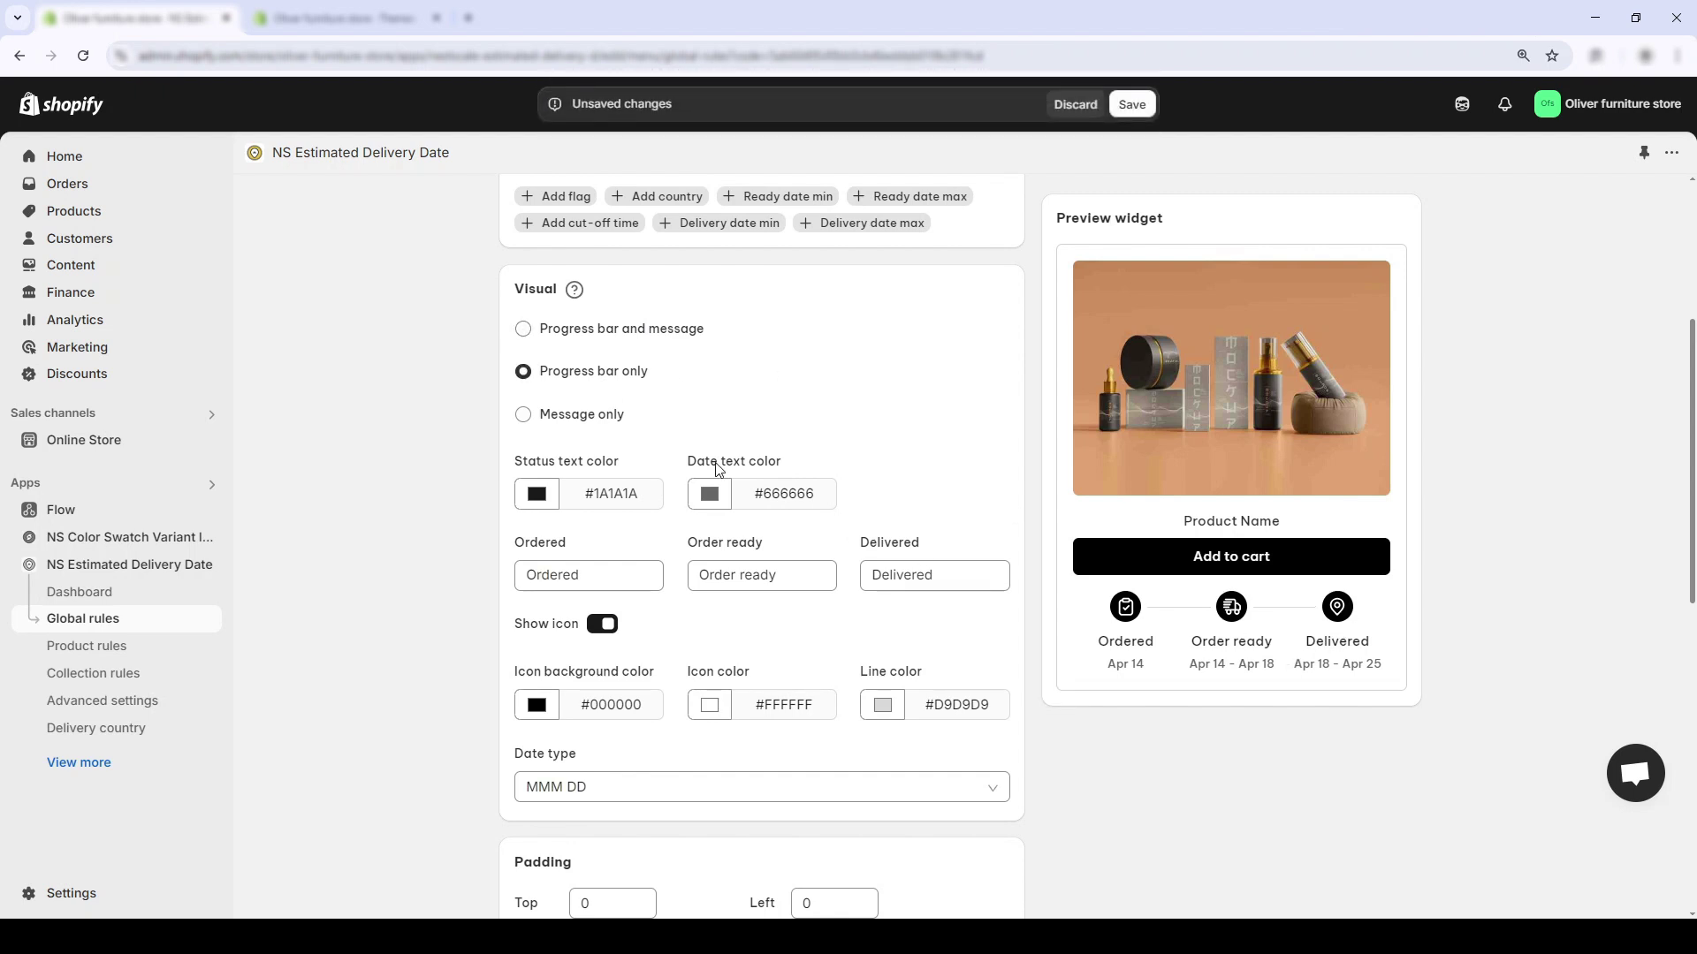
click(618, 415)
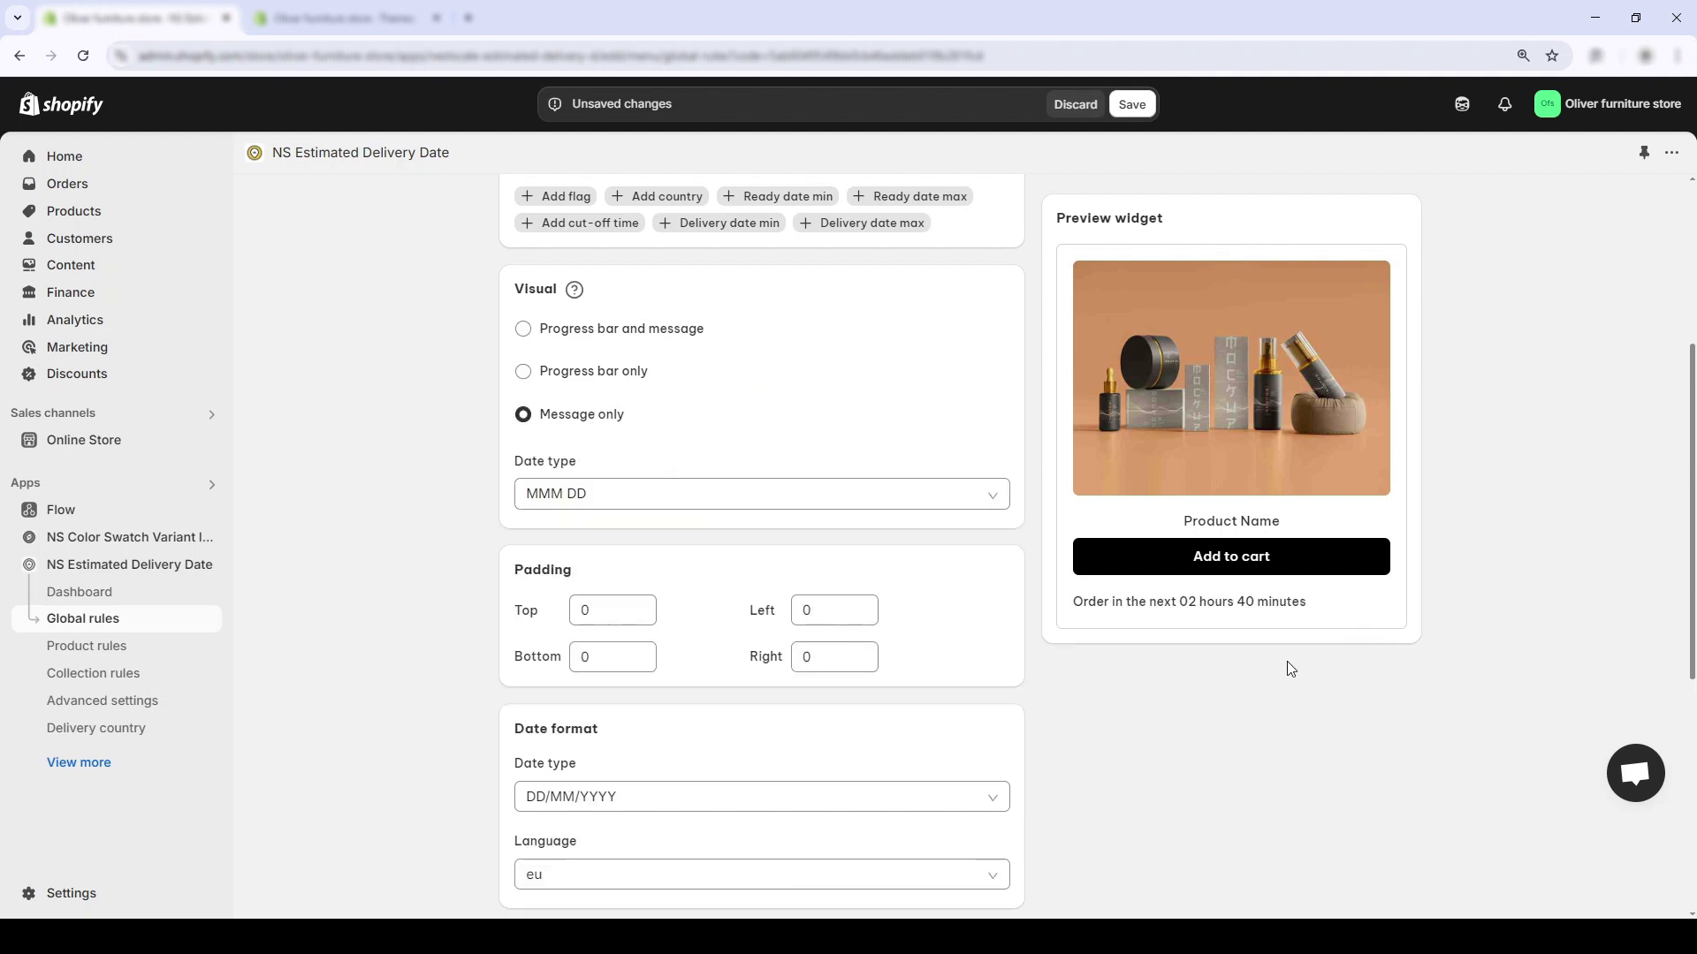
Show both progress bar and message, then try red status text and brown date text
click(636, 331)
scroll(856, 449, down, 1)
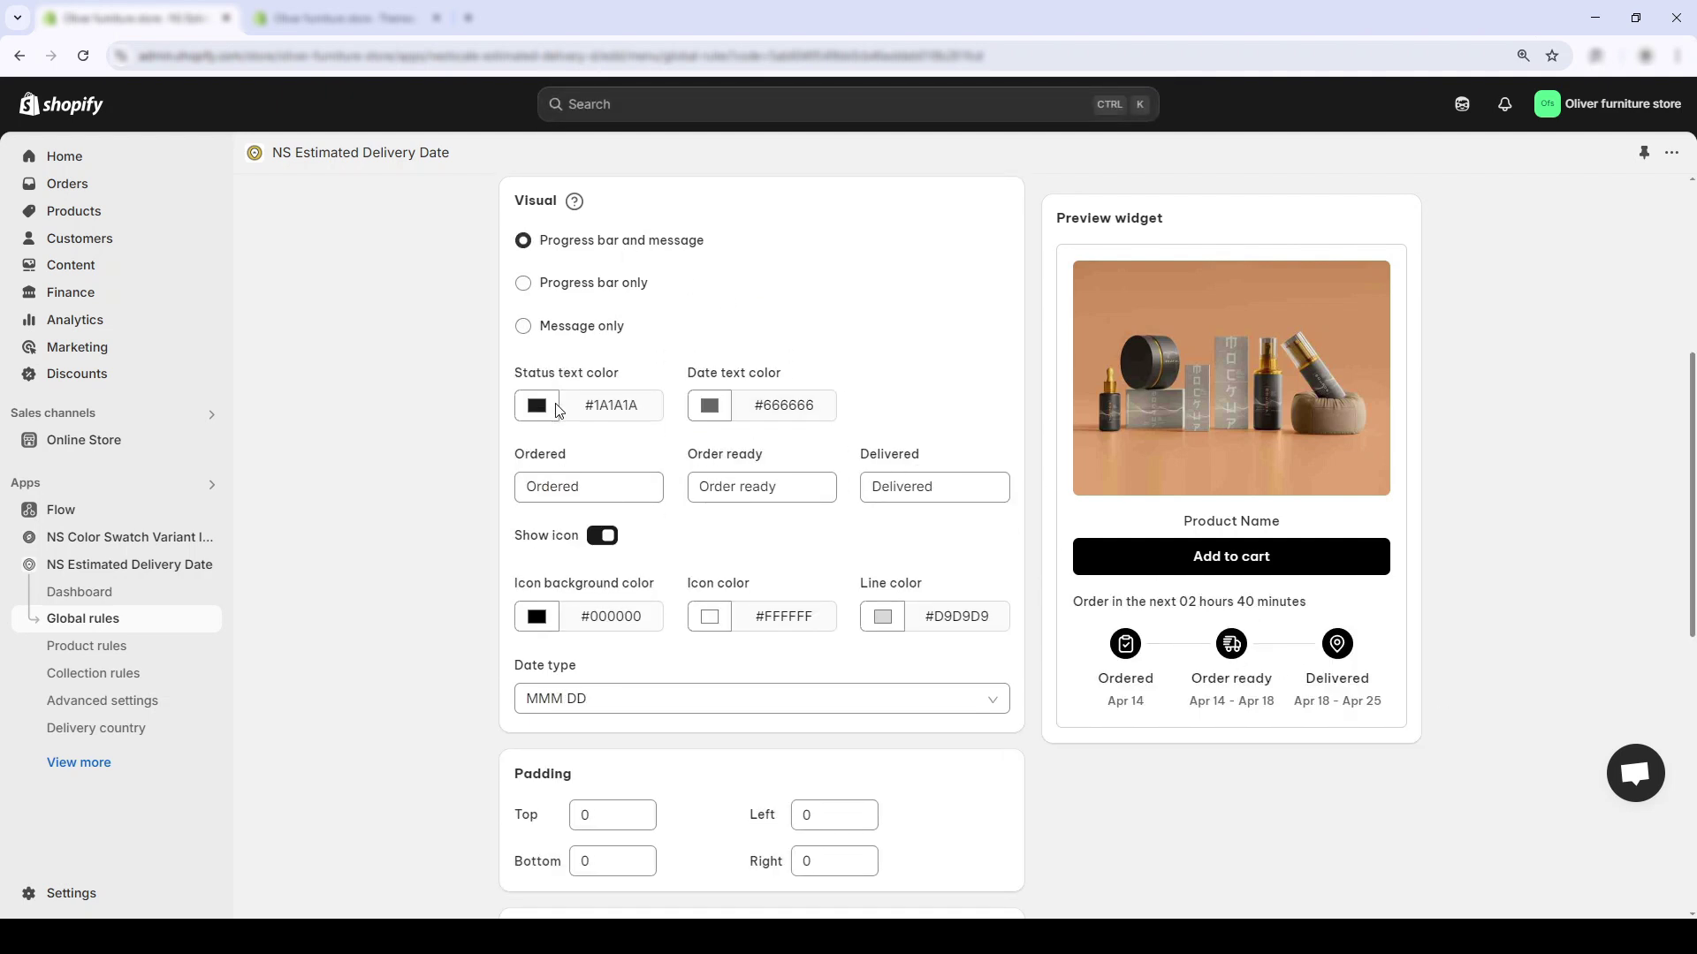
click(654, 477)
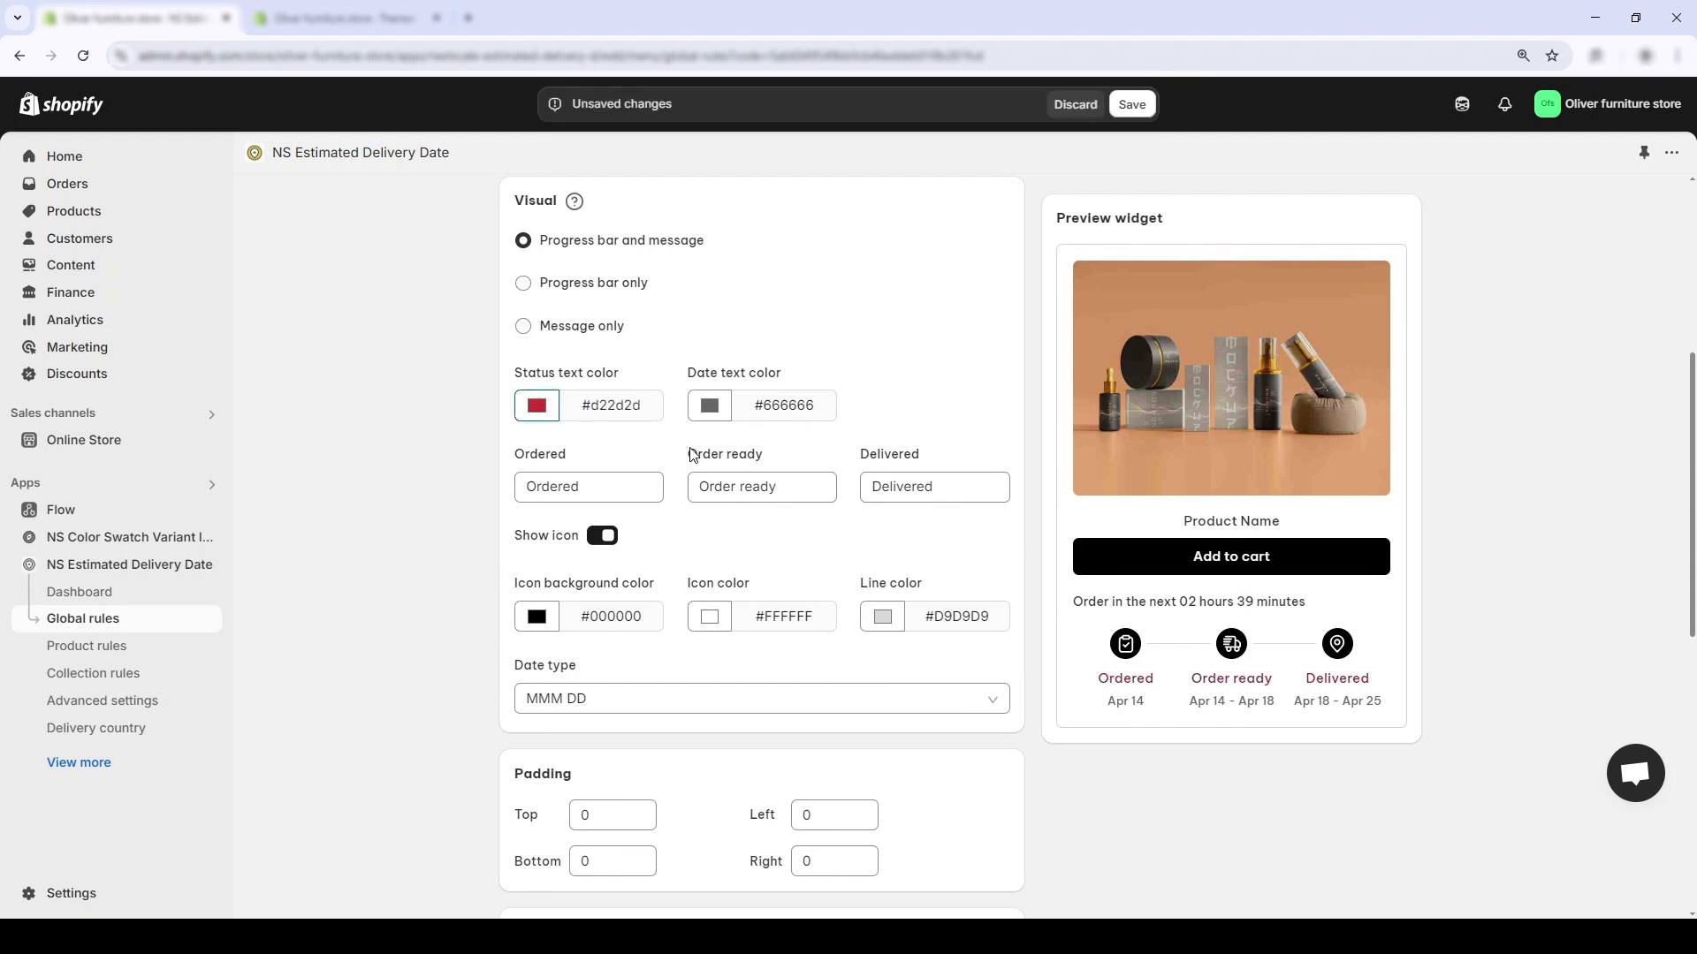
click(707, 408)
click(879, 548)
drag(853, 481, 868, 485)
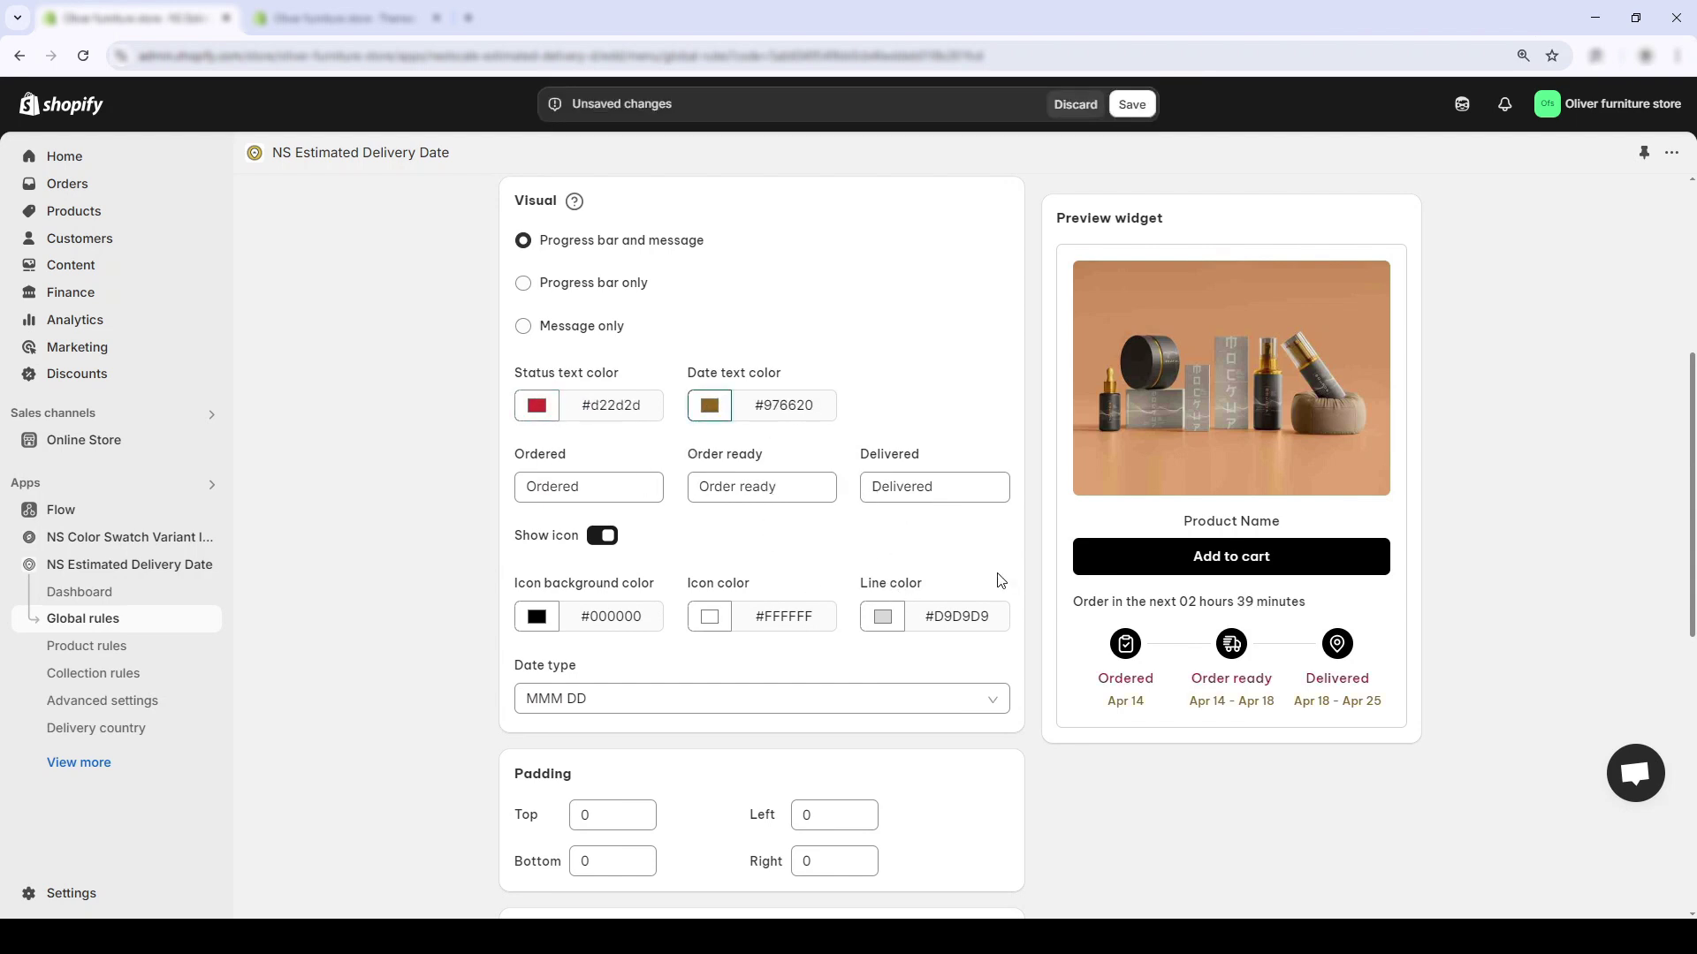
Try a red step-icon background, then discard all the colour changes
click(534, 618)
click(628, 682)
drag(632, 692, 696, 659)
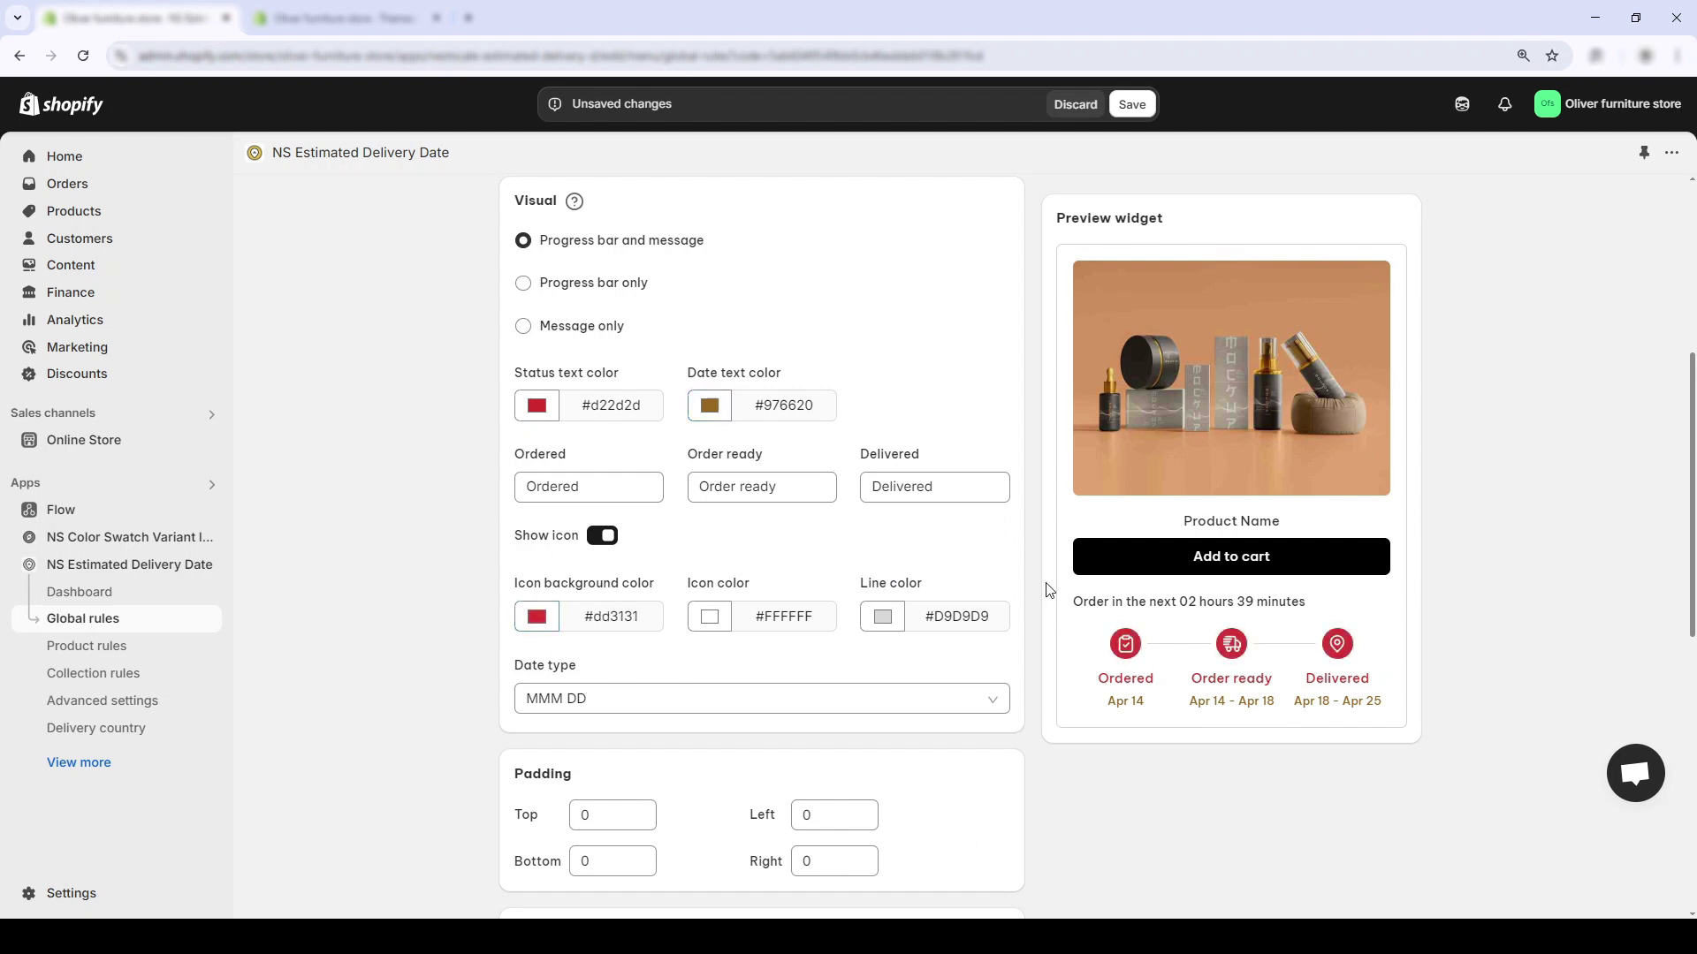
click(1089, 113)
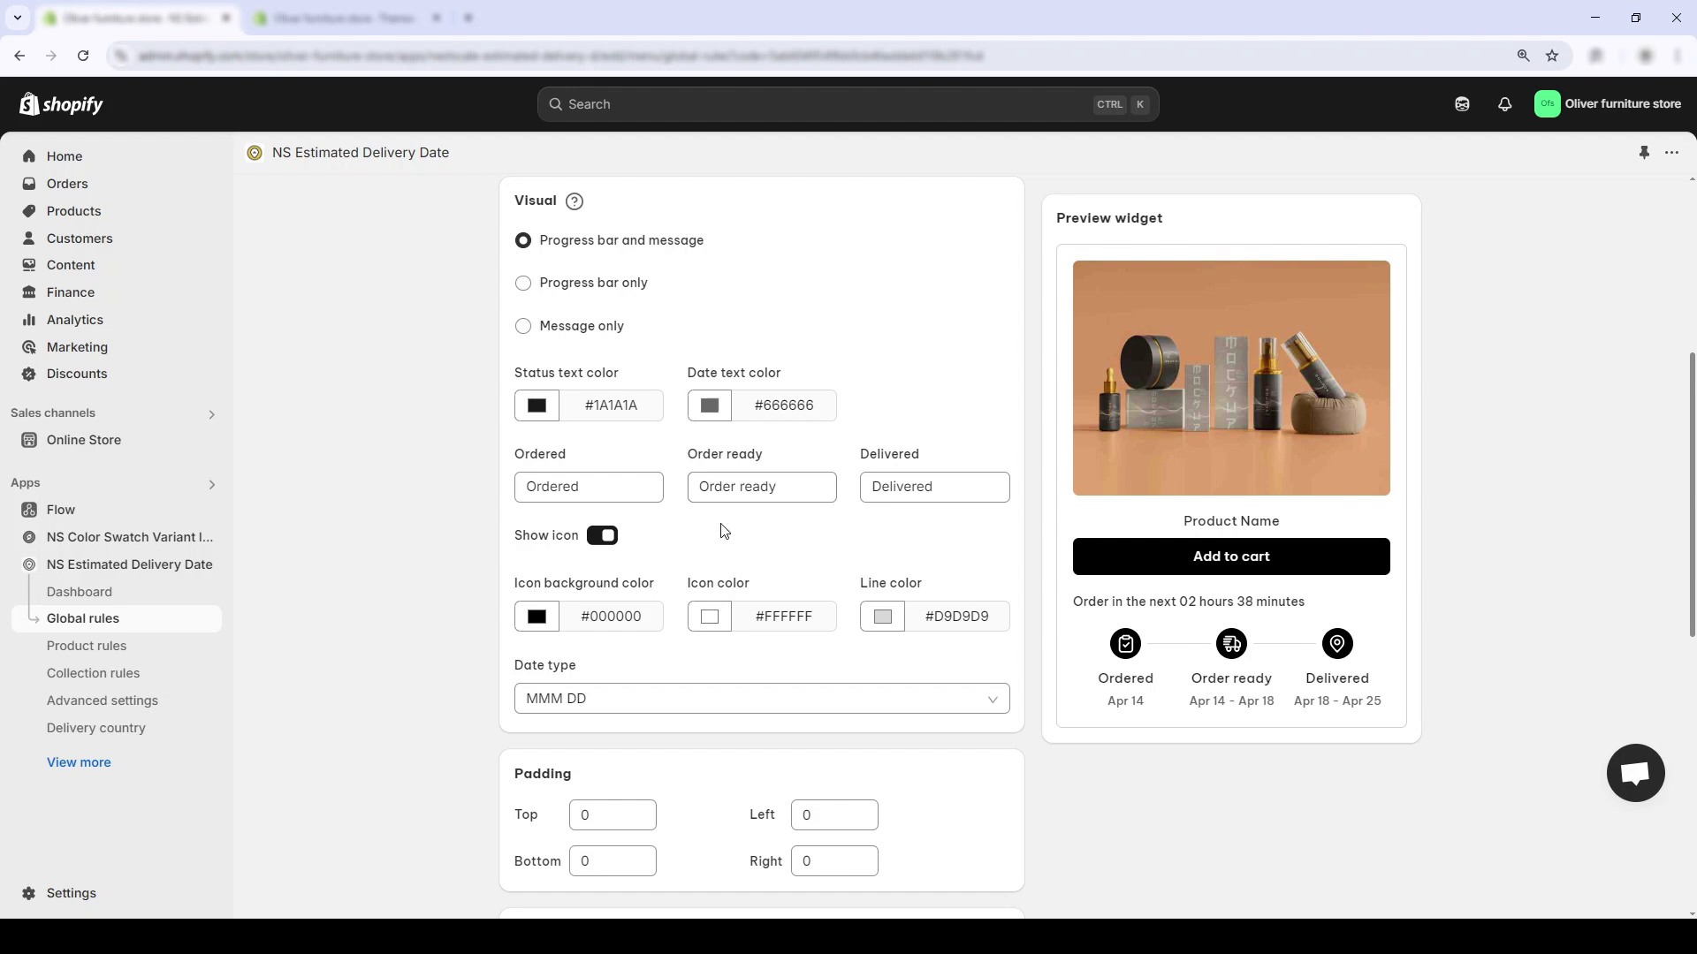
Relabel the Order ready and Delivered steps as 'Pack in progess' and 'SHipment scheduled'
triple_click(765, 486)
text(Pack)
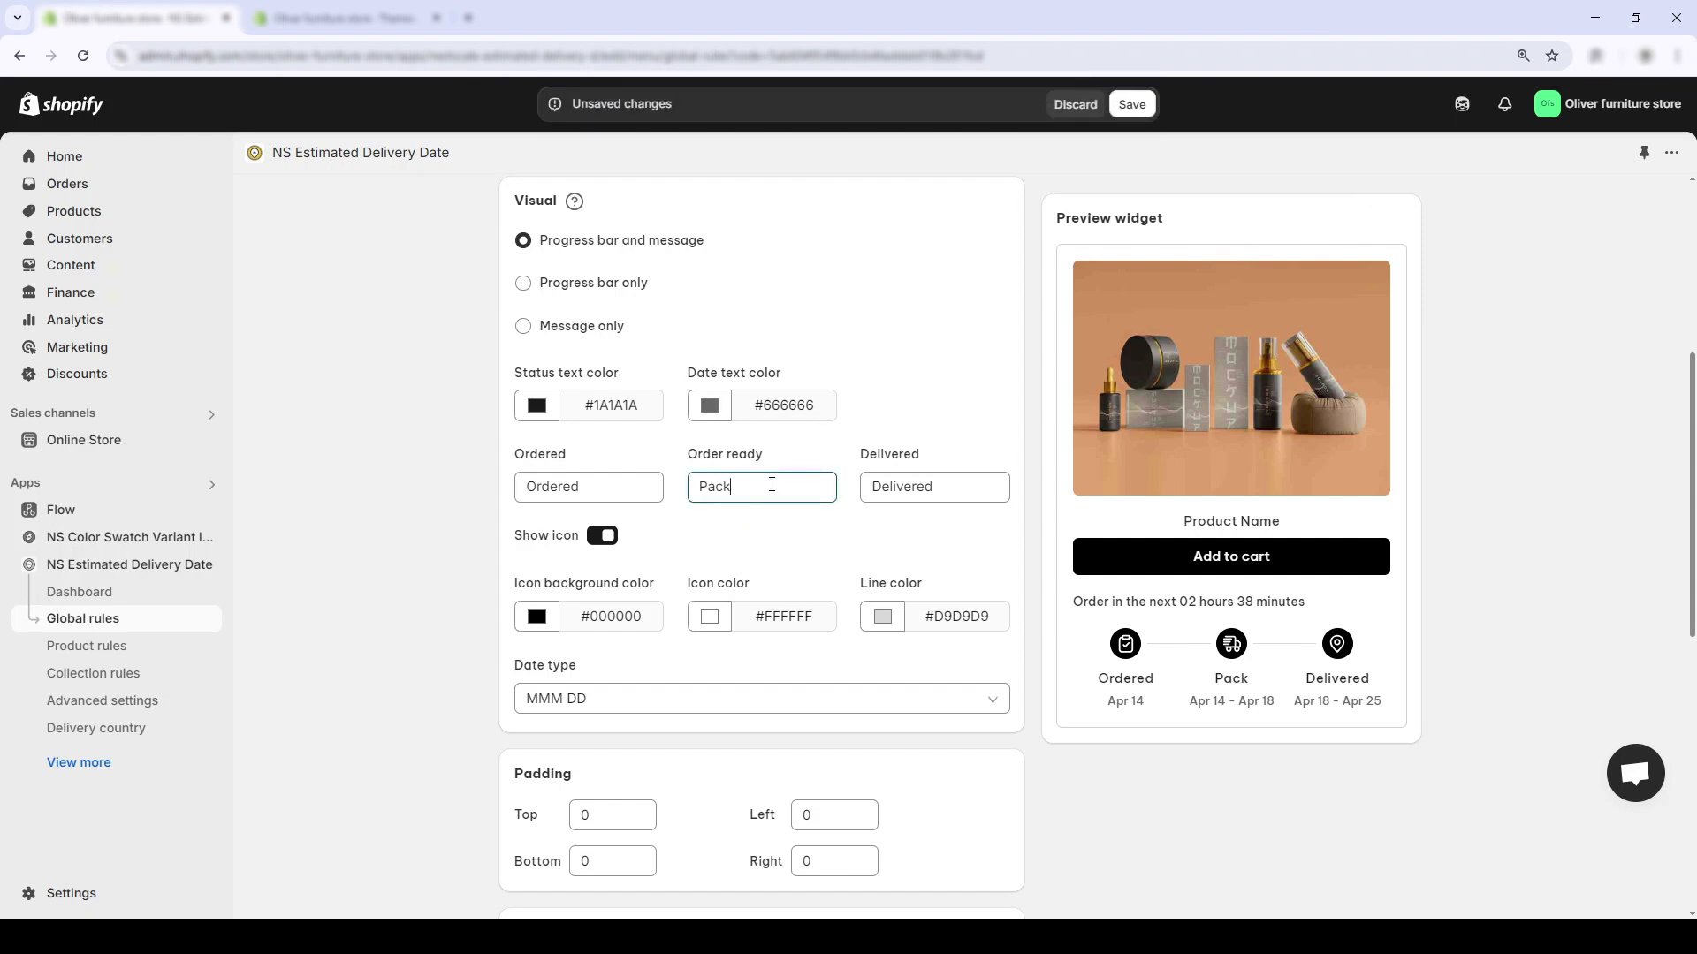
text( in progess)
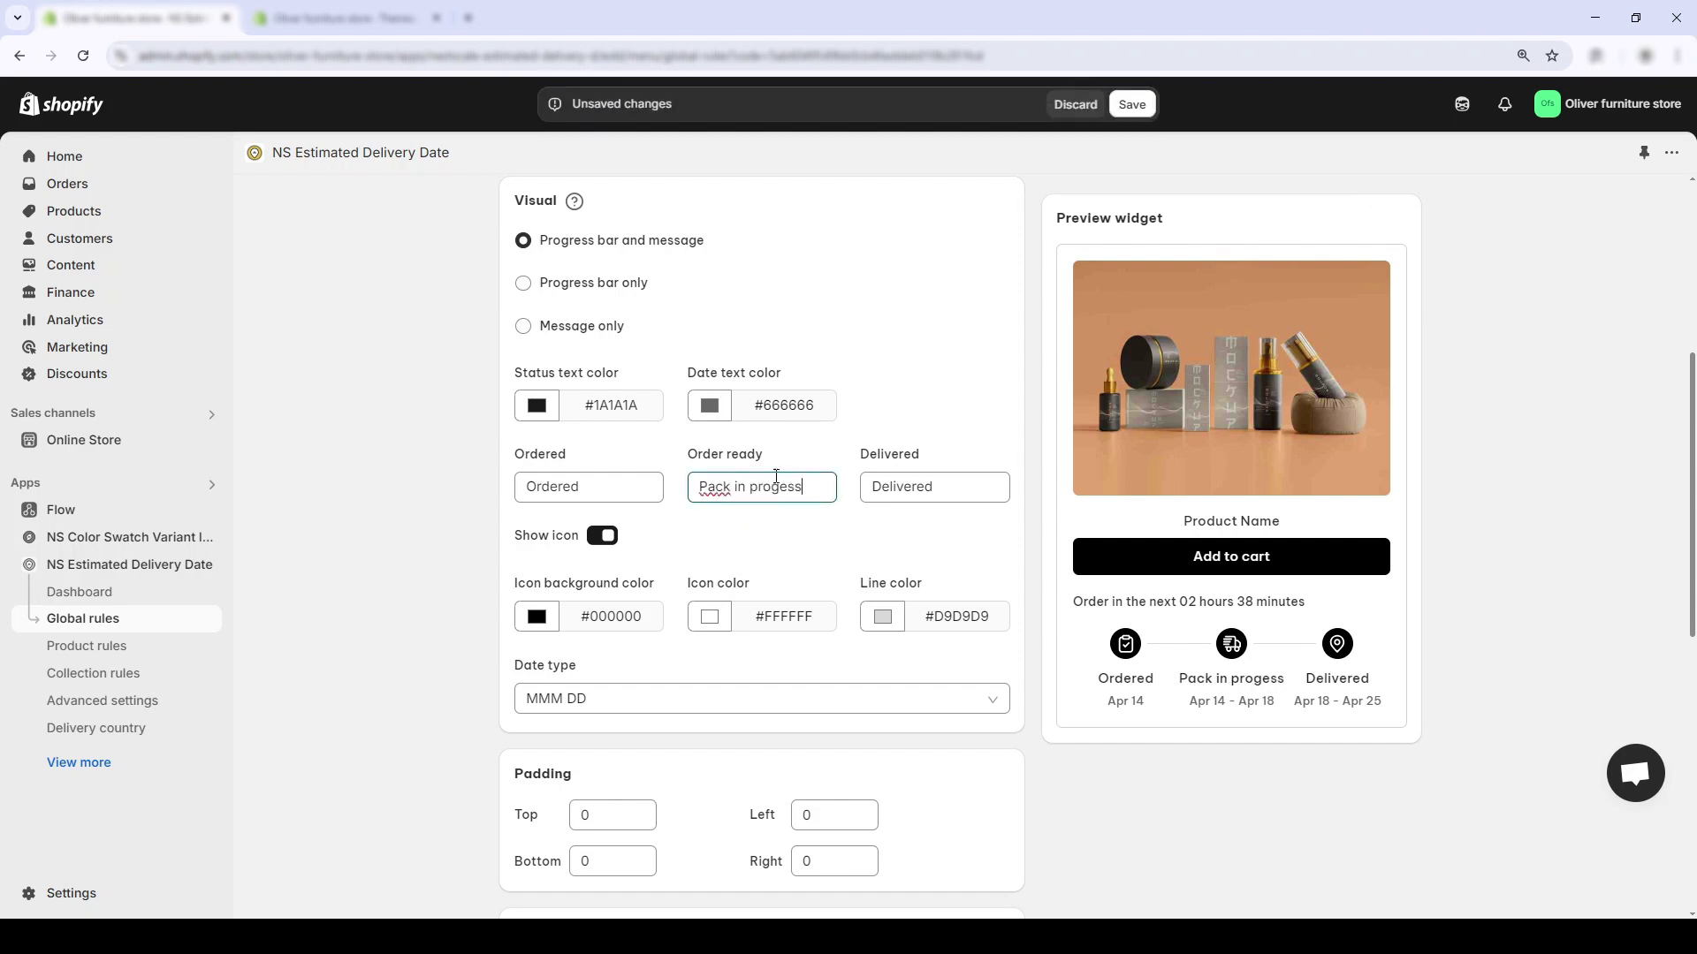
triple_click(926, 488)
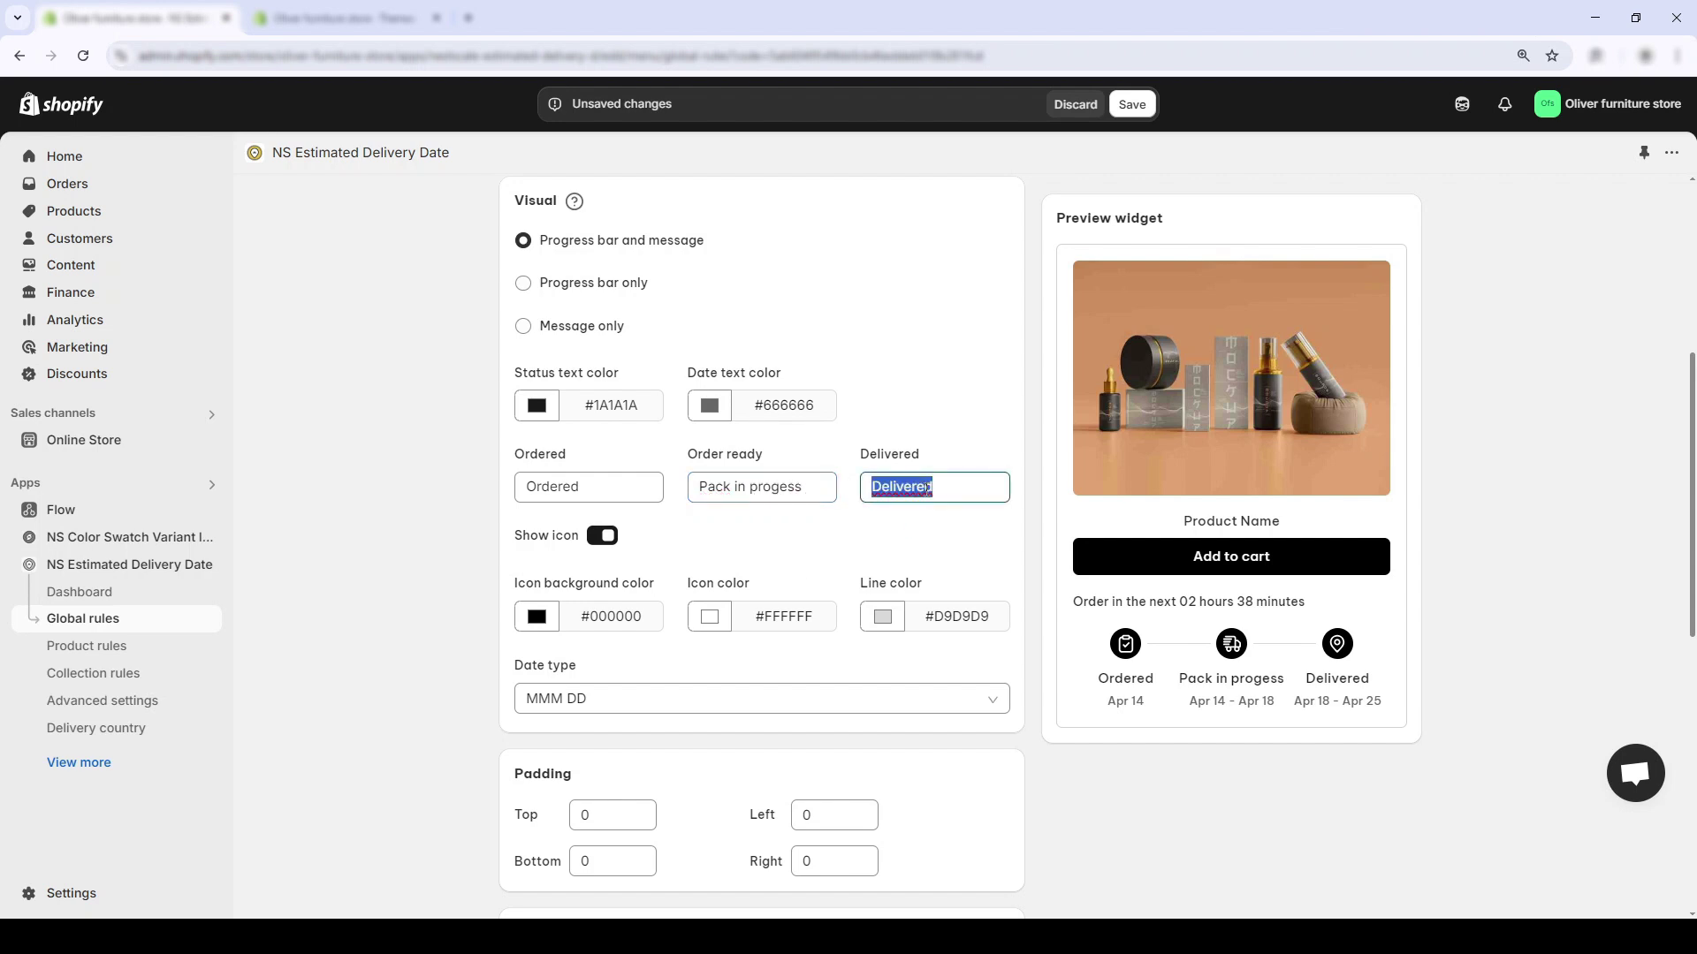
text(SHipment s)
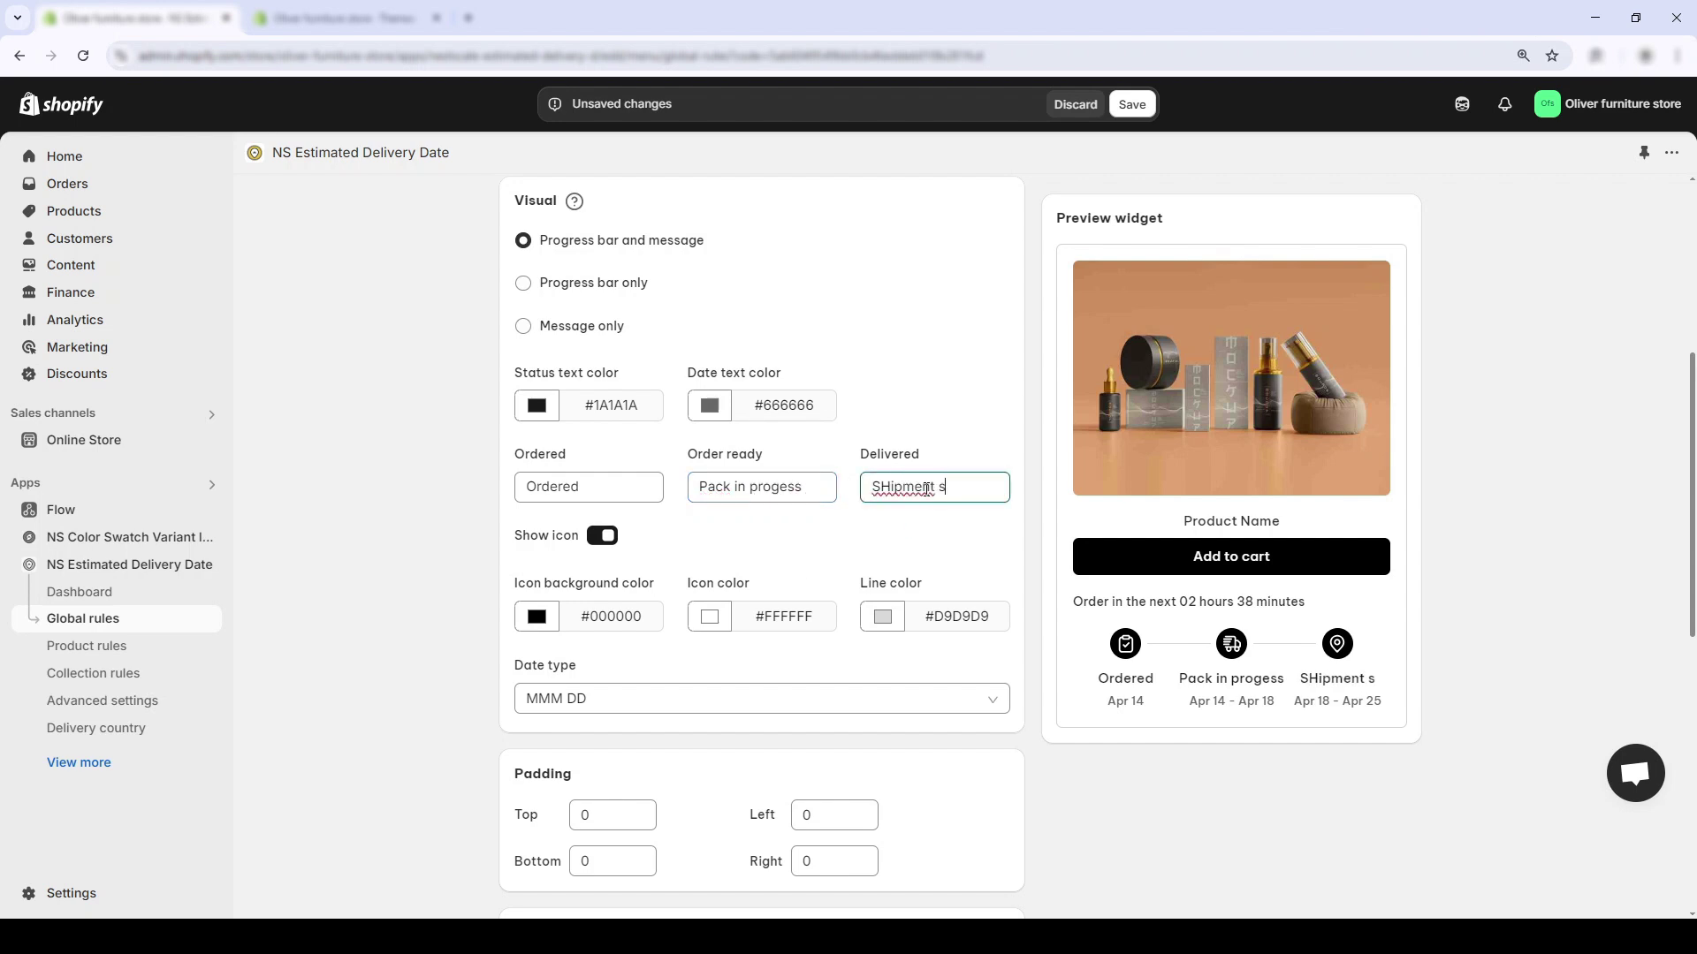
text(cheduled)
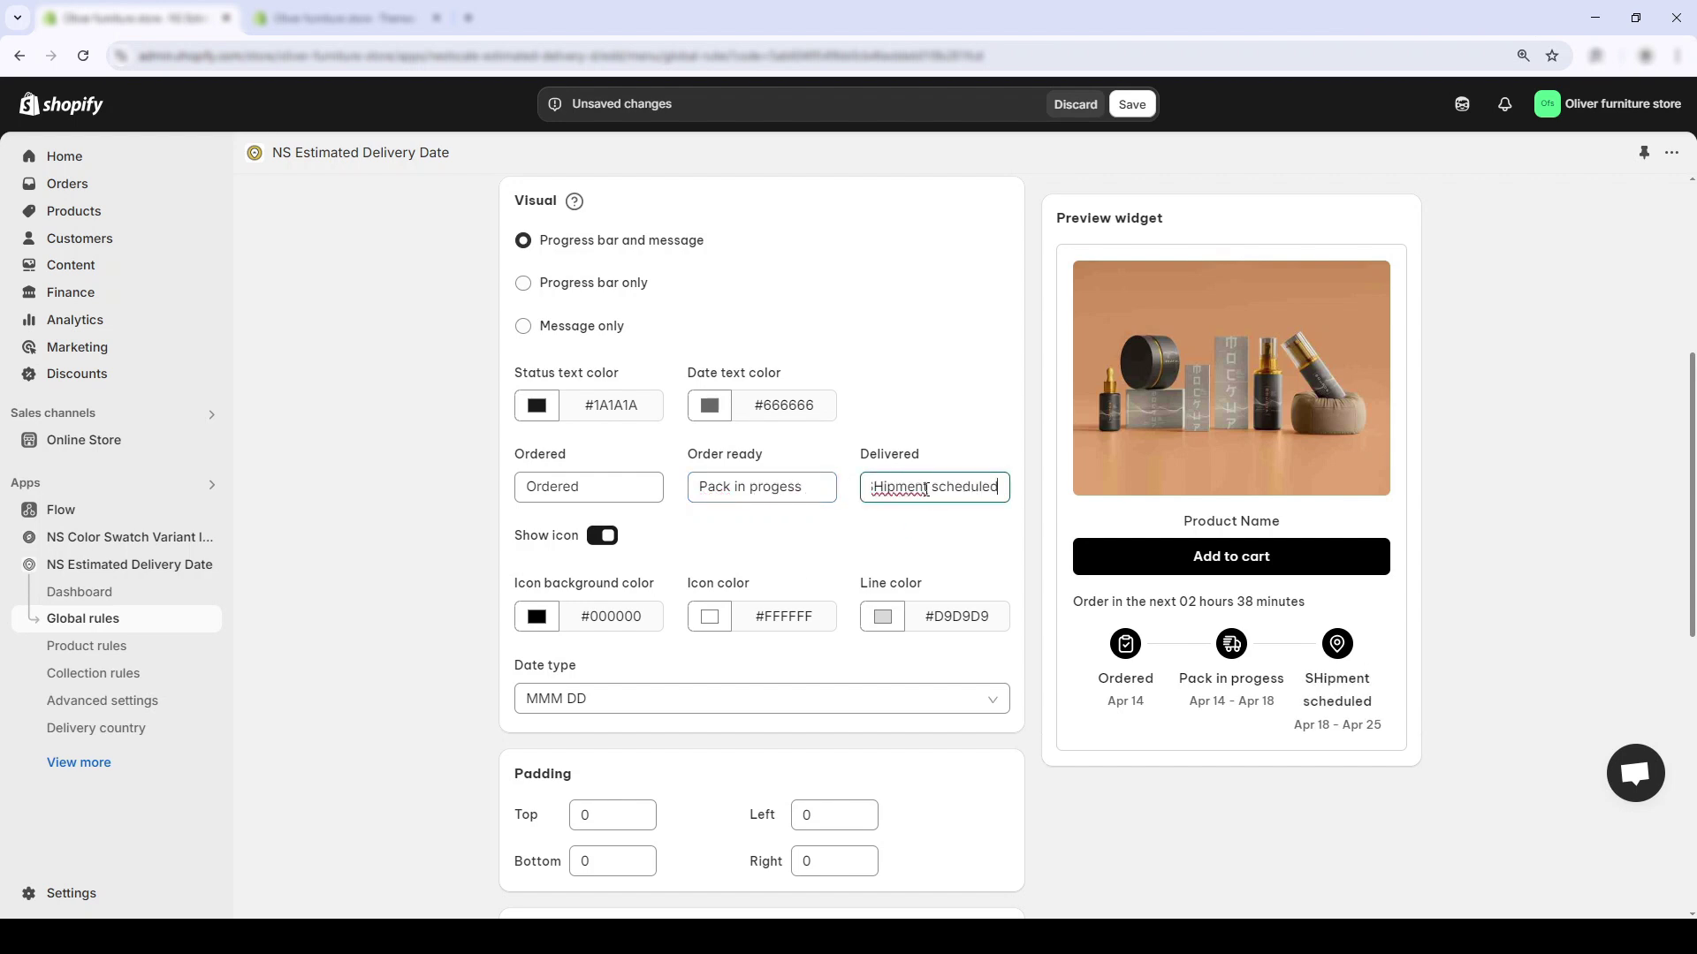
Correct the capital H so the last step reads 'Shipment scheduled'
double_click(882, 493)
click(880, 492)
key(Delete)
text(h)
click(944, 598)
Check the Date type and Language dropdowns without changing them, then save the global rules
scroll(956, 456, down, 4)
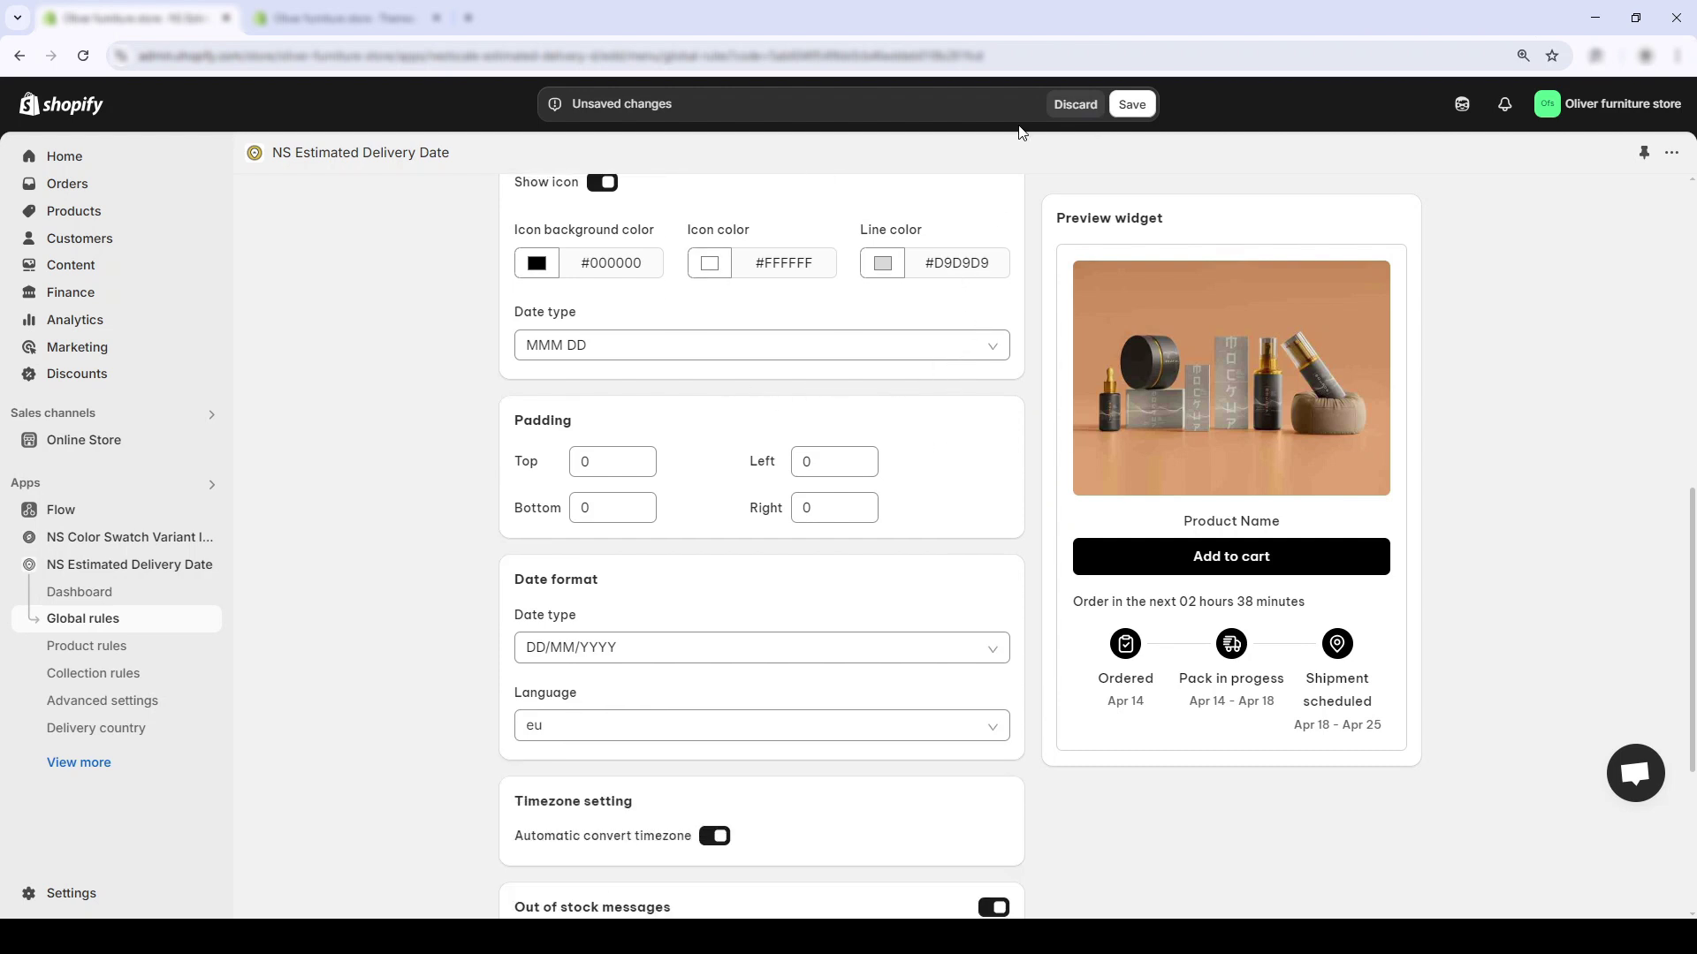
scroll(707, 526, down, 2)
click(666, 469)
click(667, 469)
click(648, 539)
scroll(701, 714, down, 2)
scroll(701, 714, down, 5)
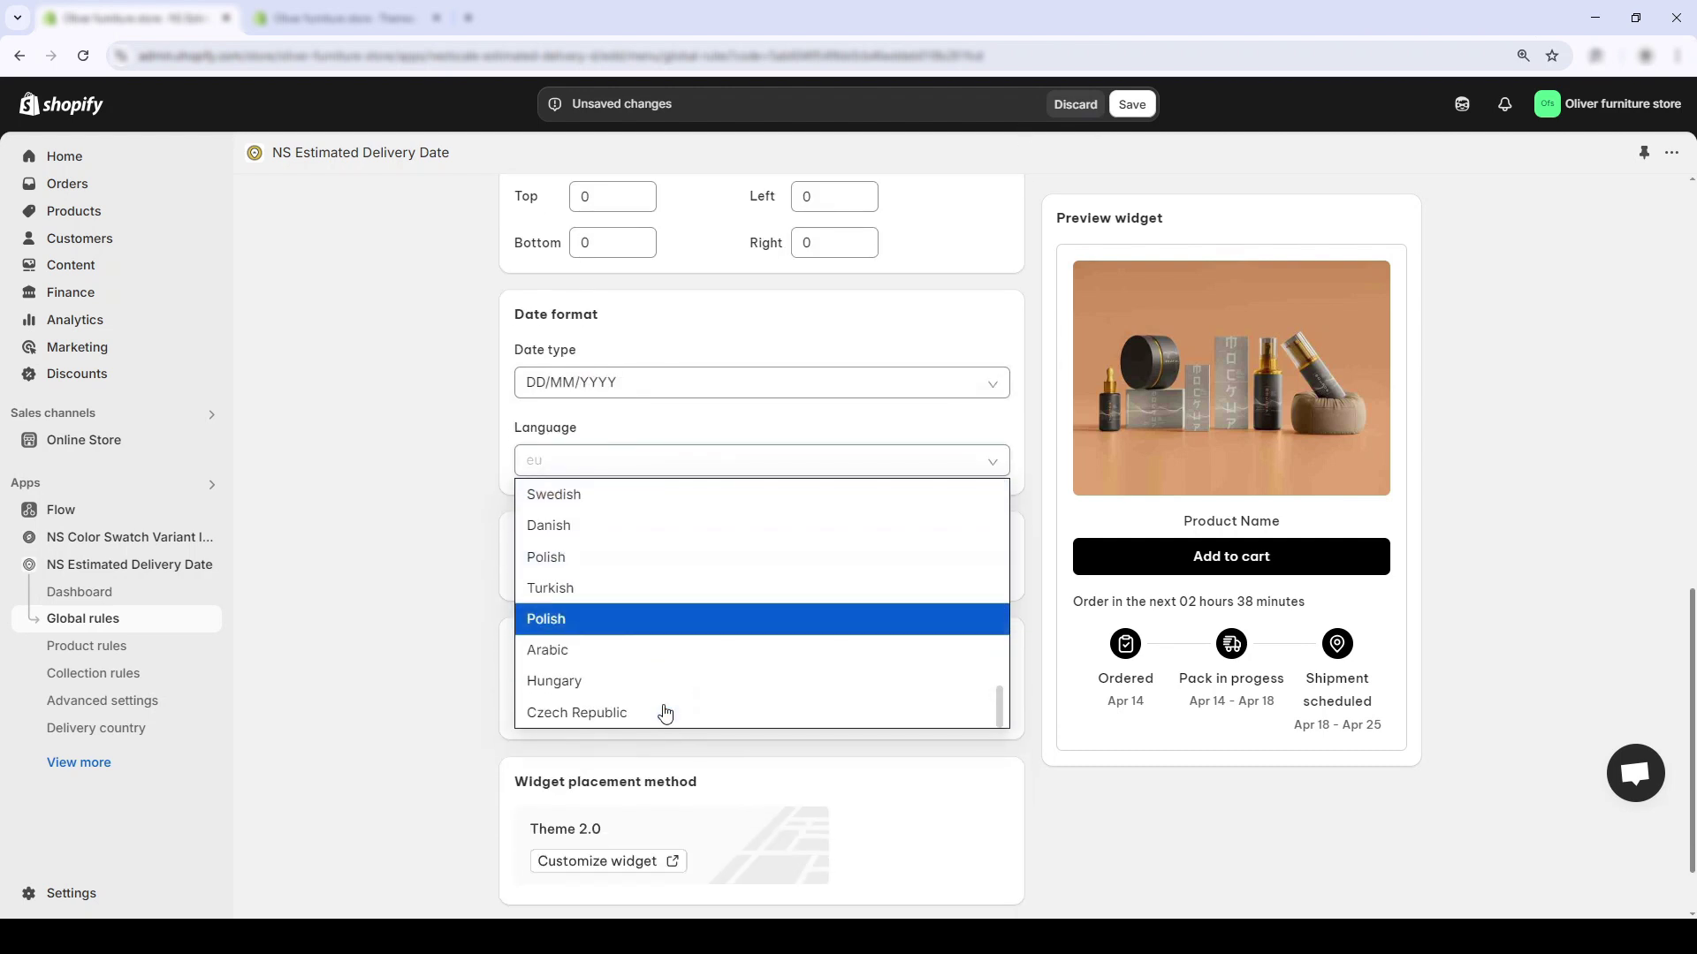
click(780, 664)
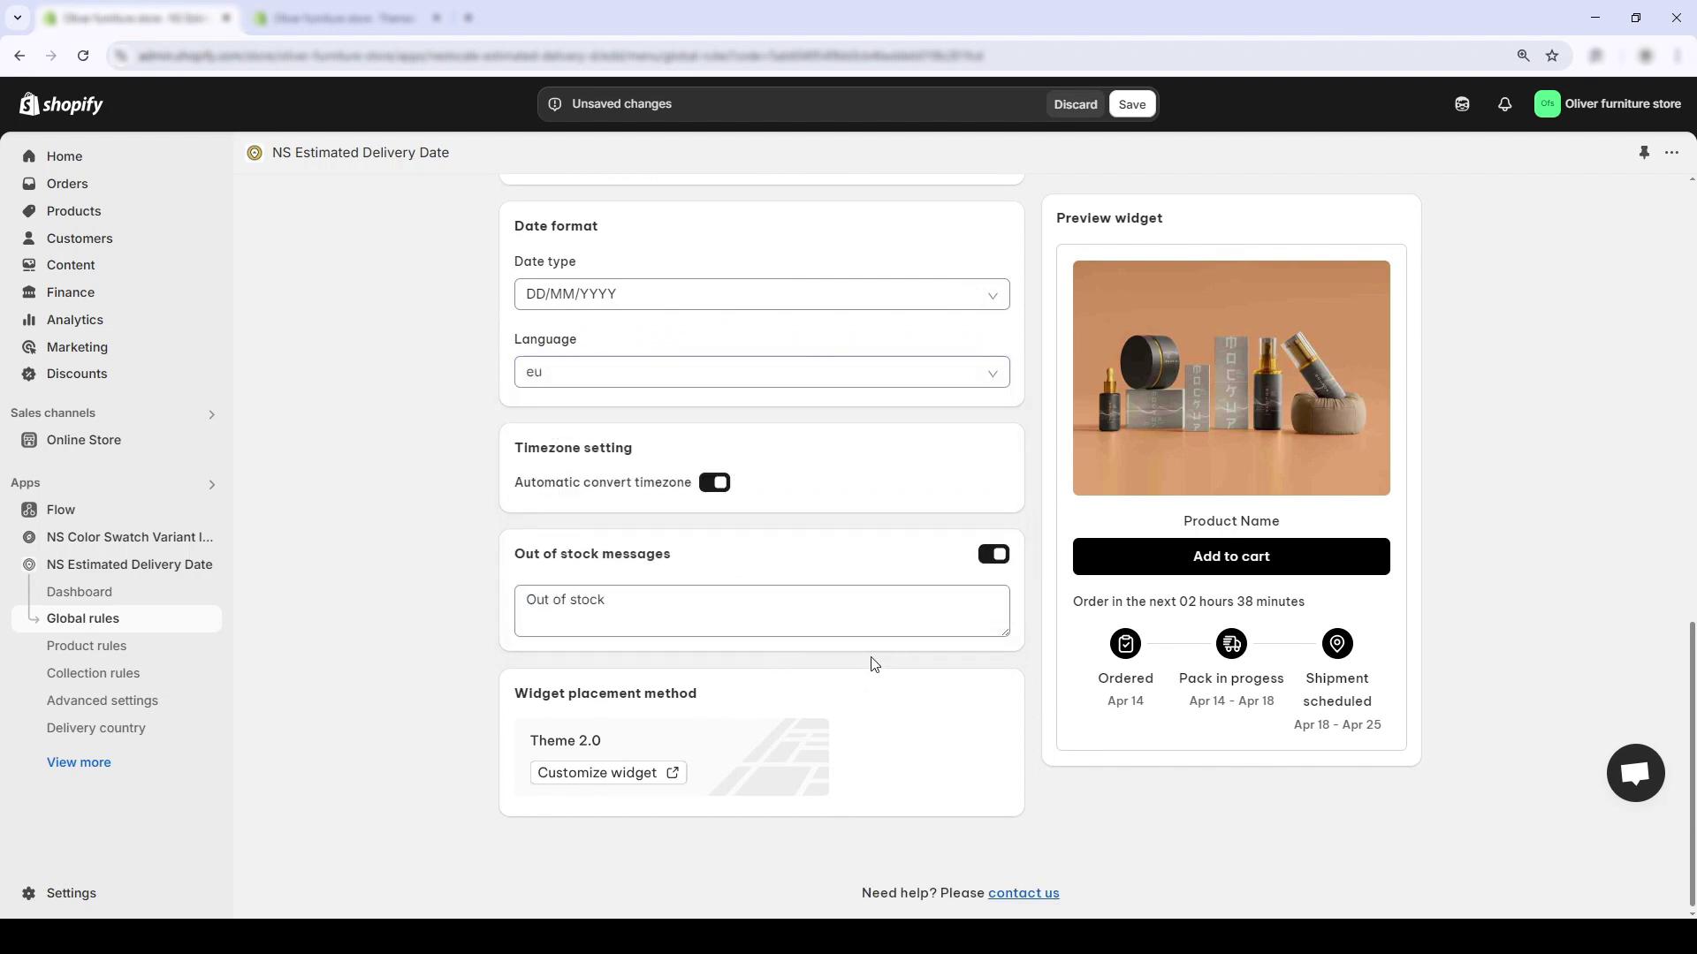
click(1147, 104)
scroll(817, 493, up, 9)
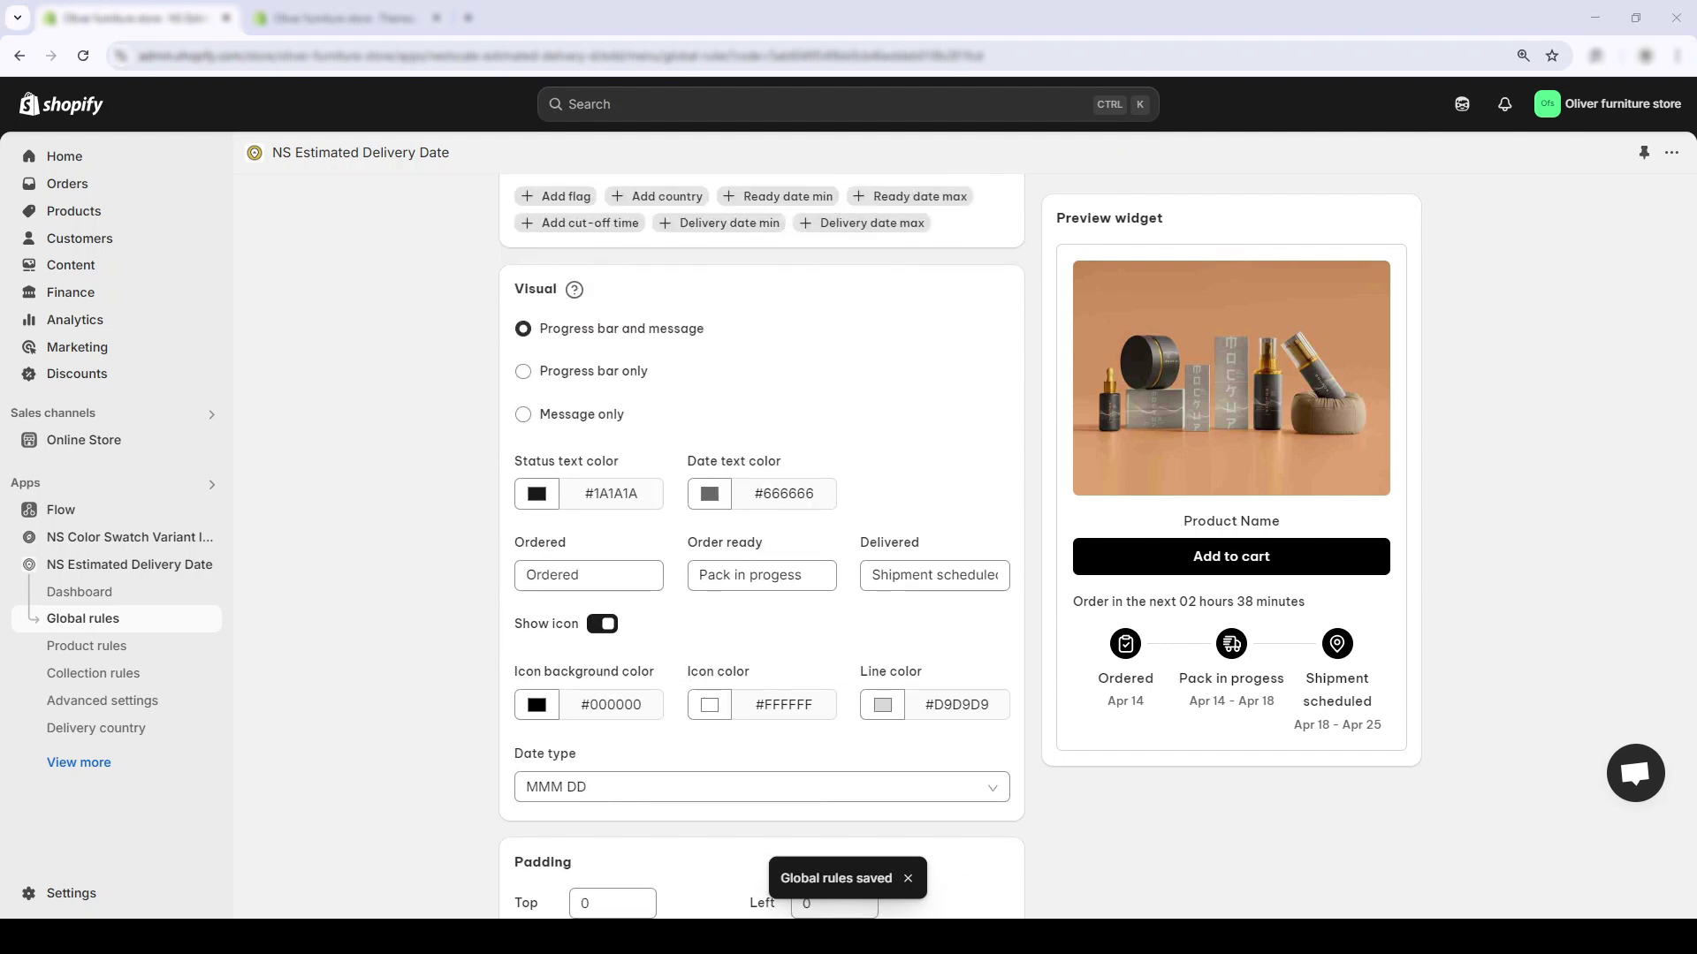
Toggle automatic timezone conversion off, browse the timezone list, and turn conversion back on
scroll(811, 803, down, 5)
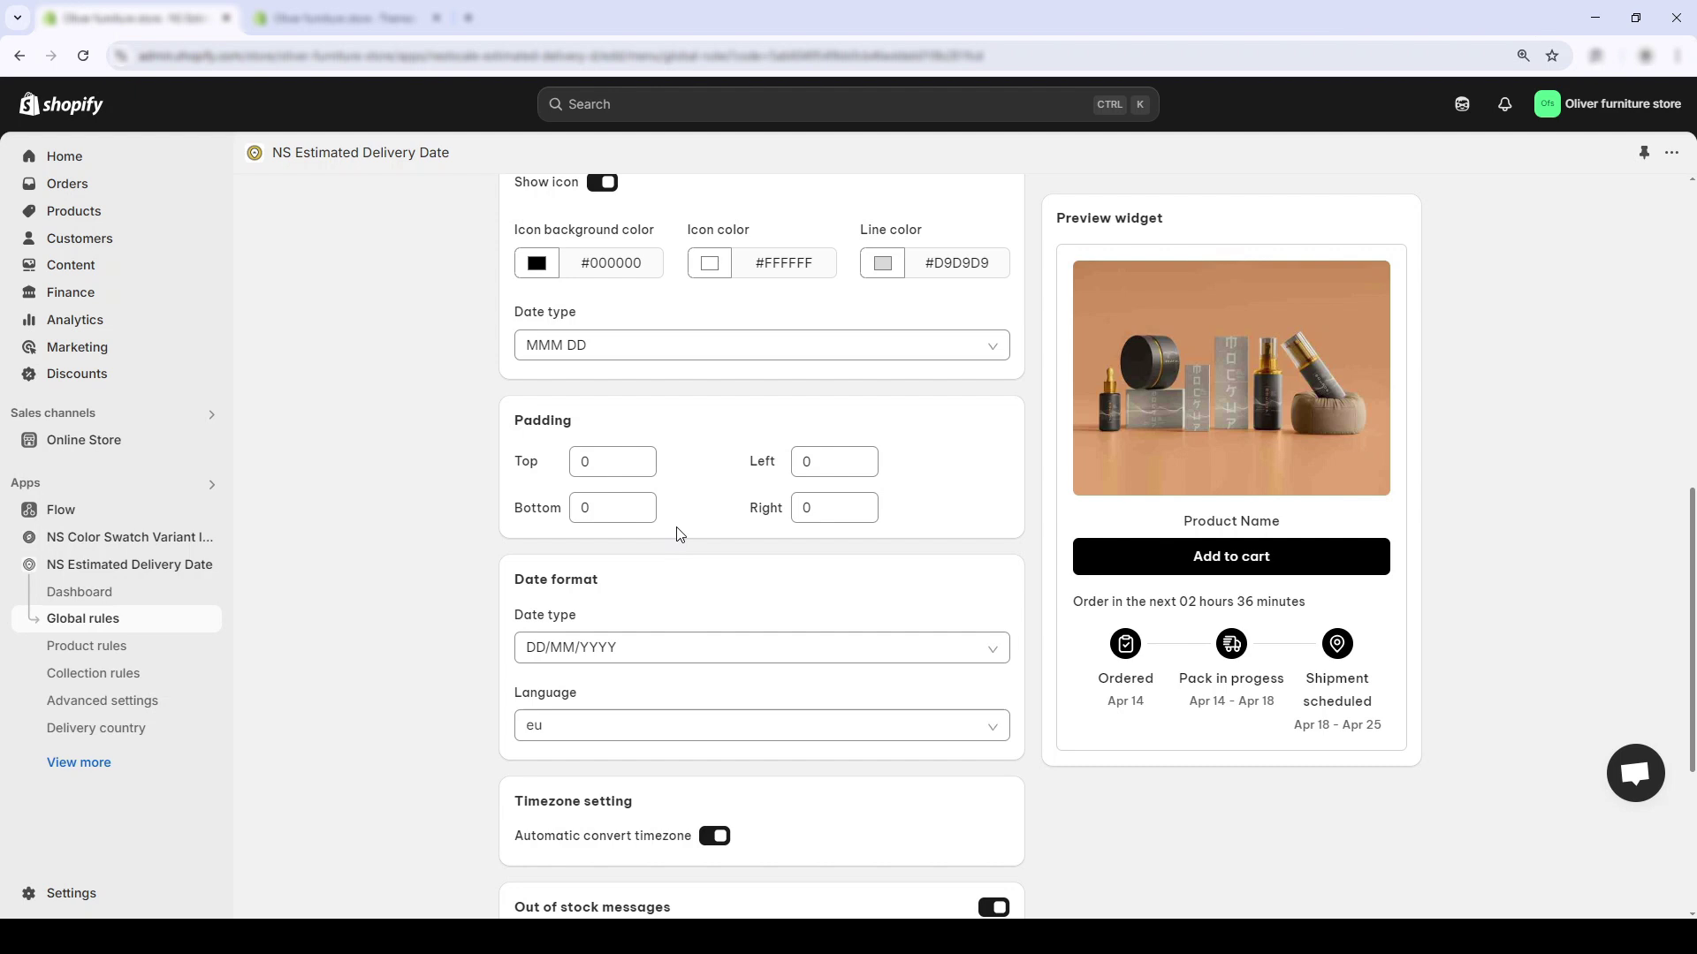
scroll(679, 534, down, 4)
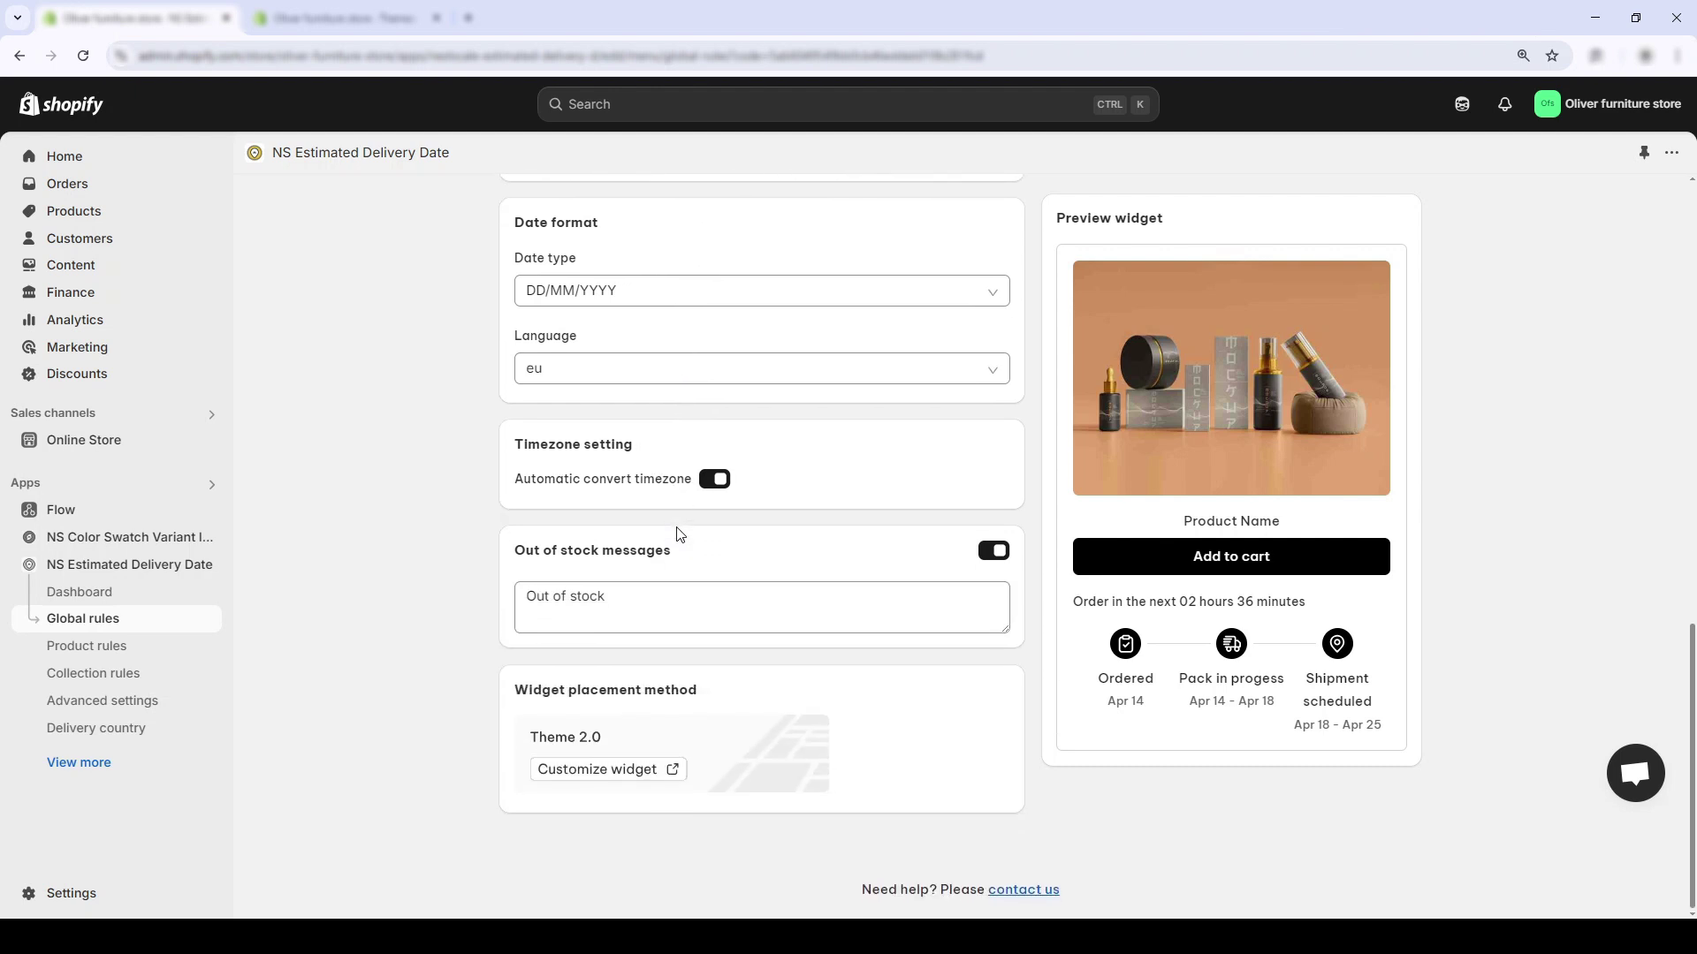
click(713, 482)
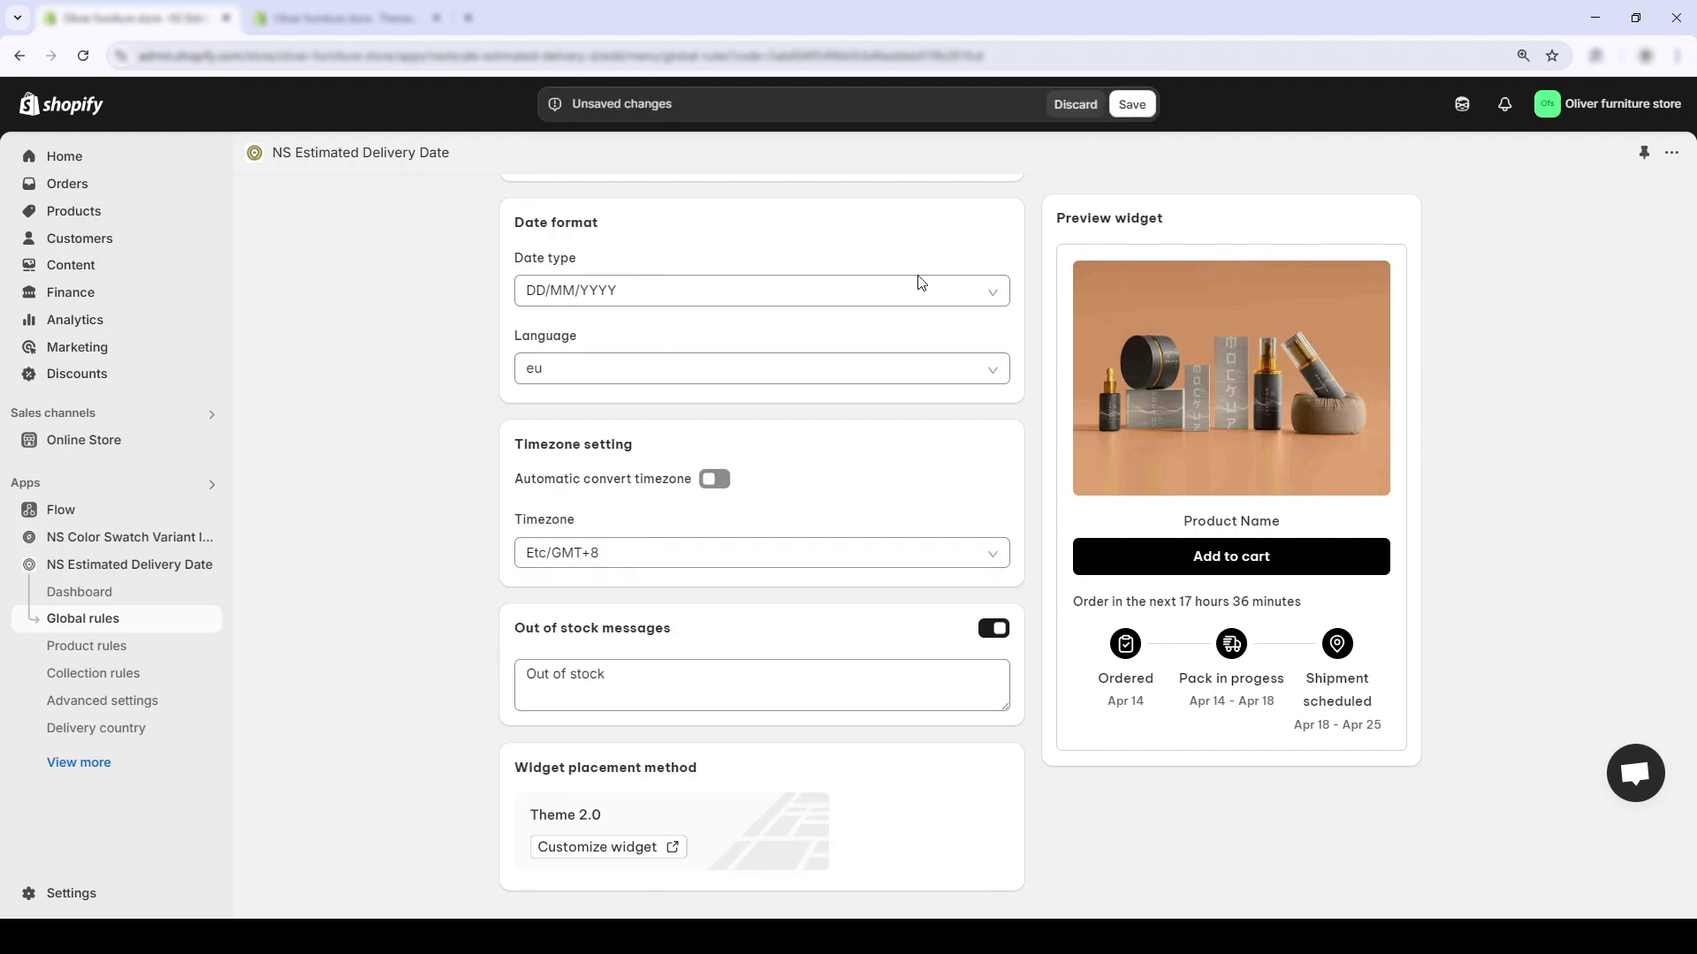
click(646, 560)
click(689, 552)
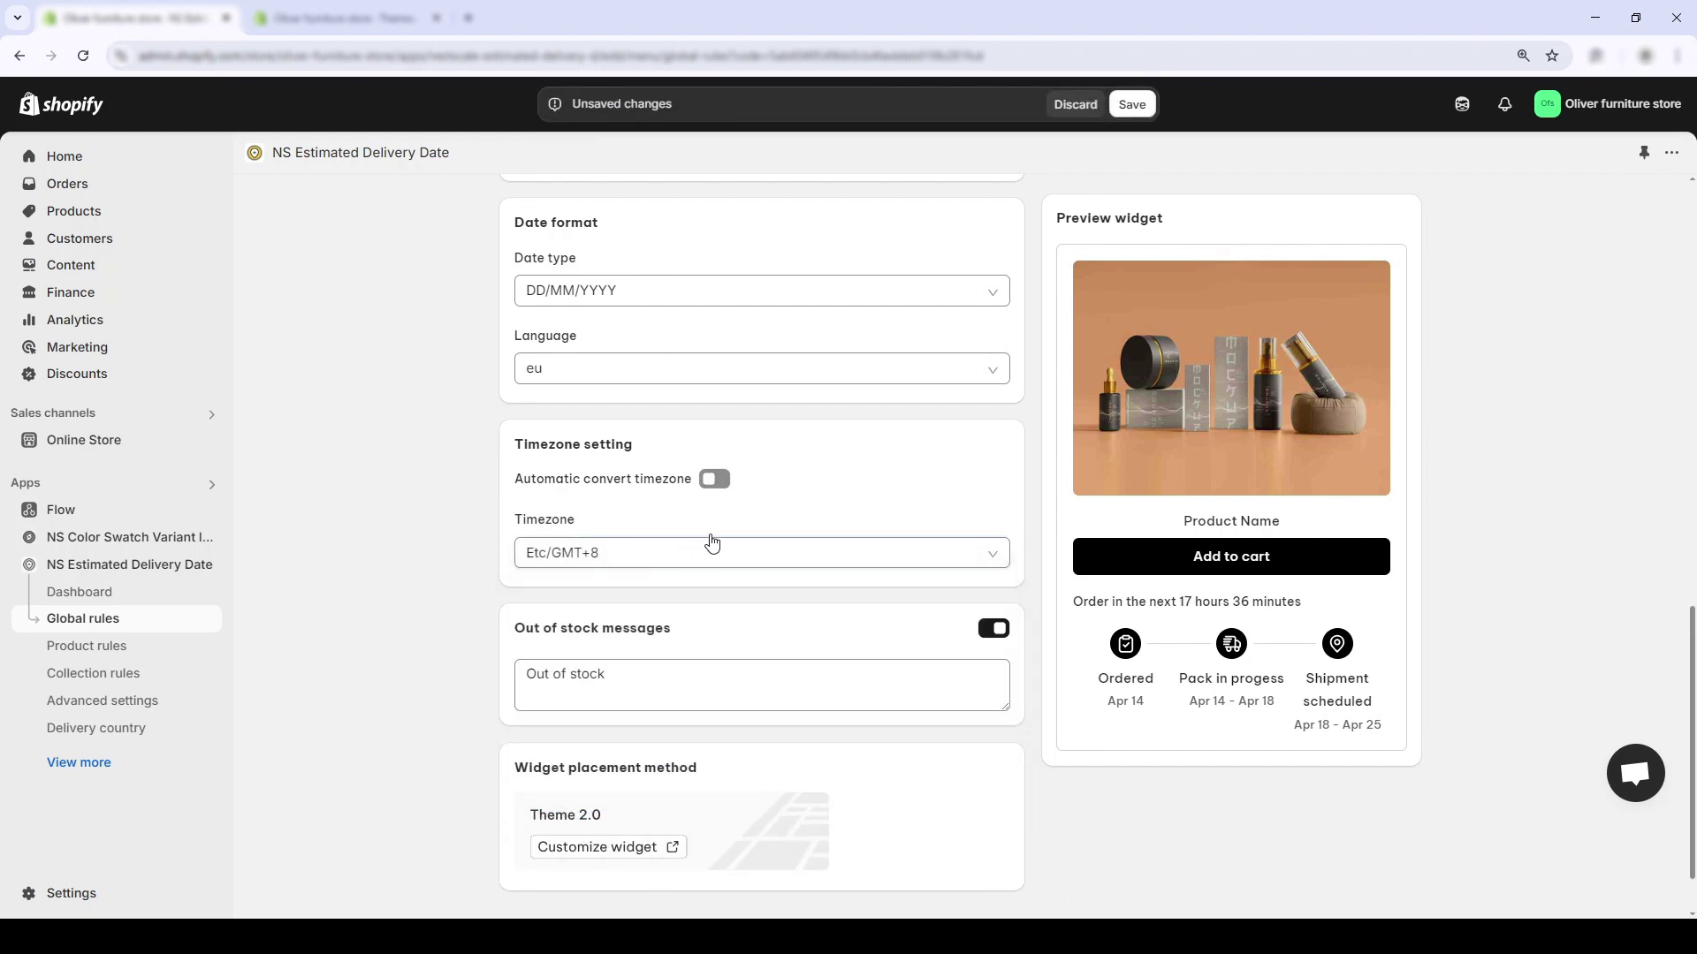
click(714, 480)
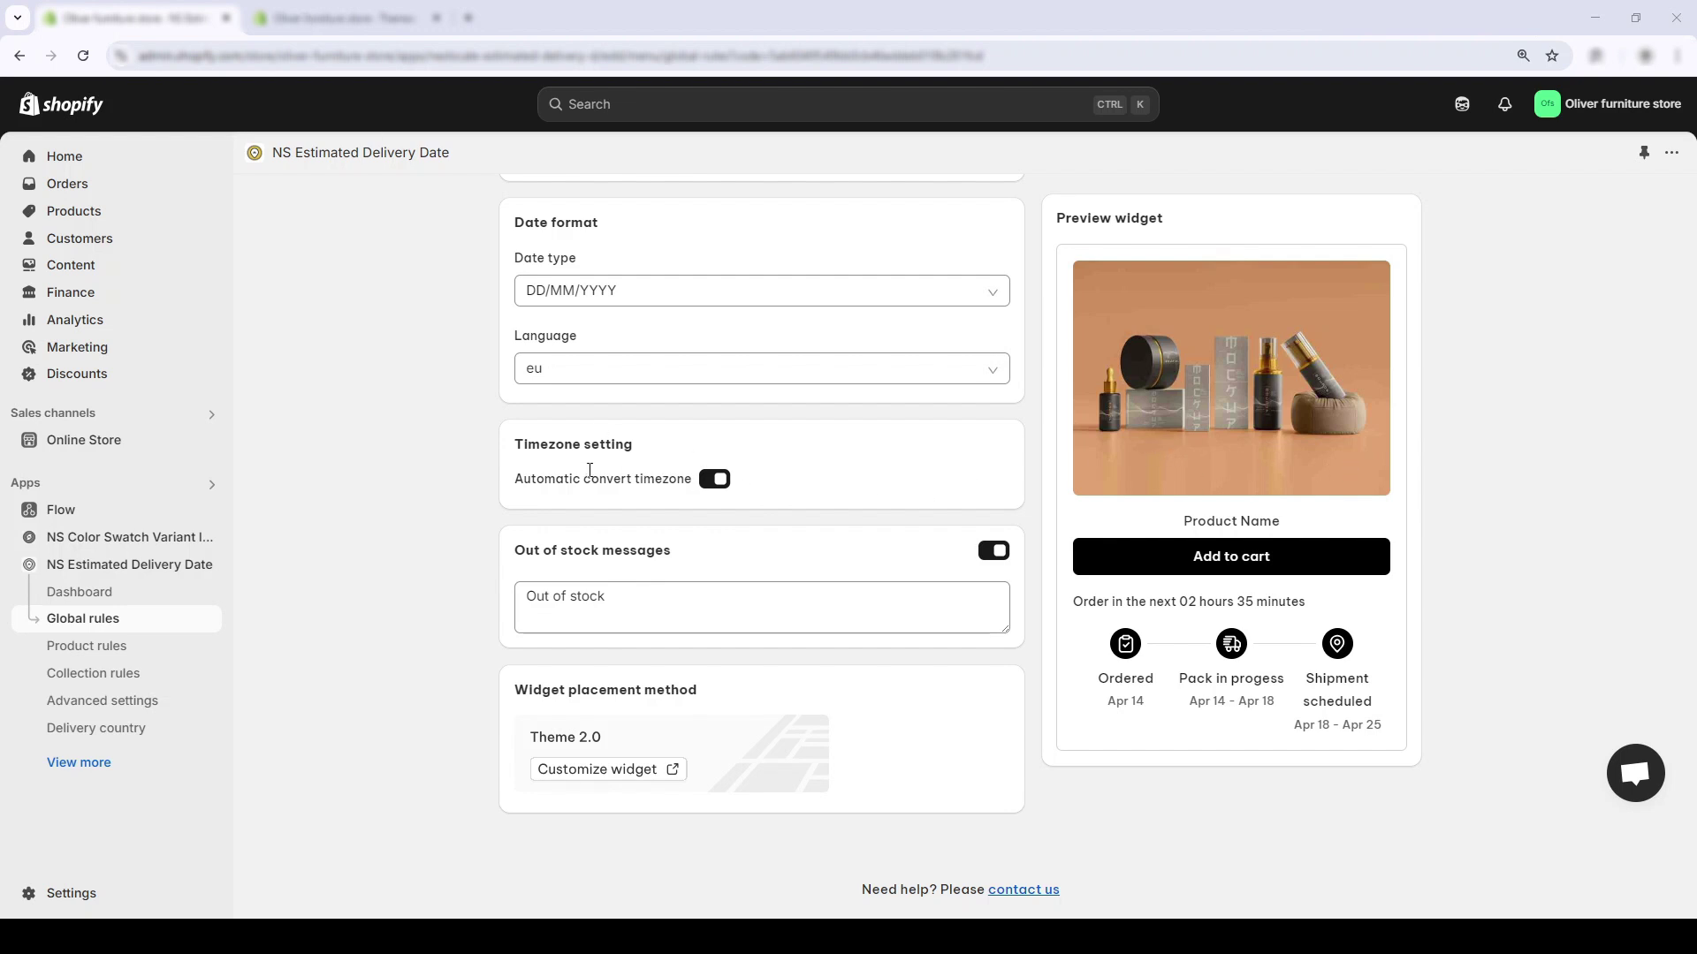
Replace the out-of-stock message text with 'Back'
click(639, 606)
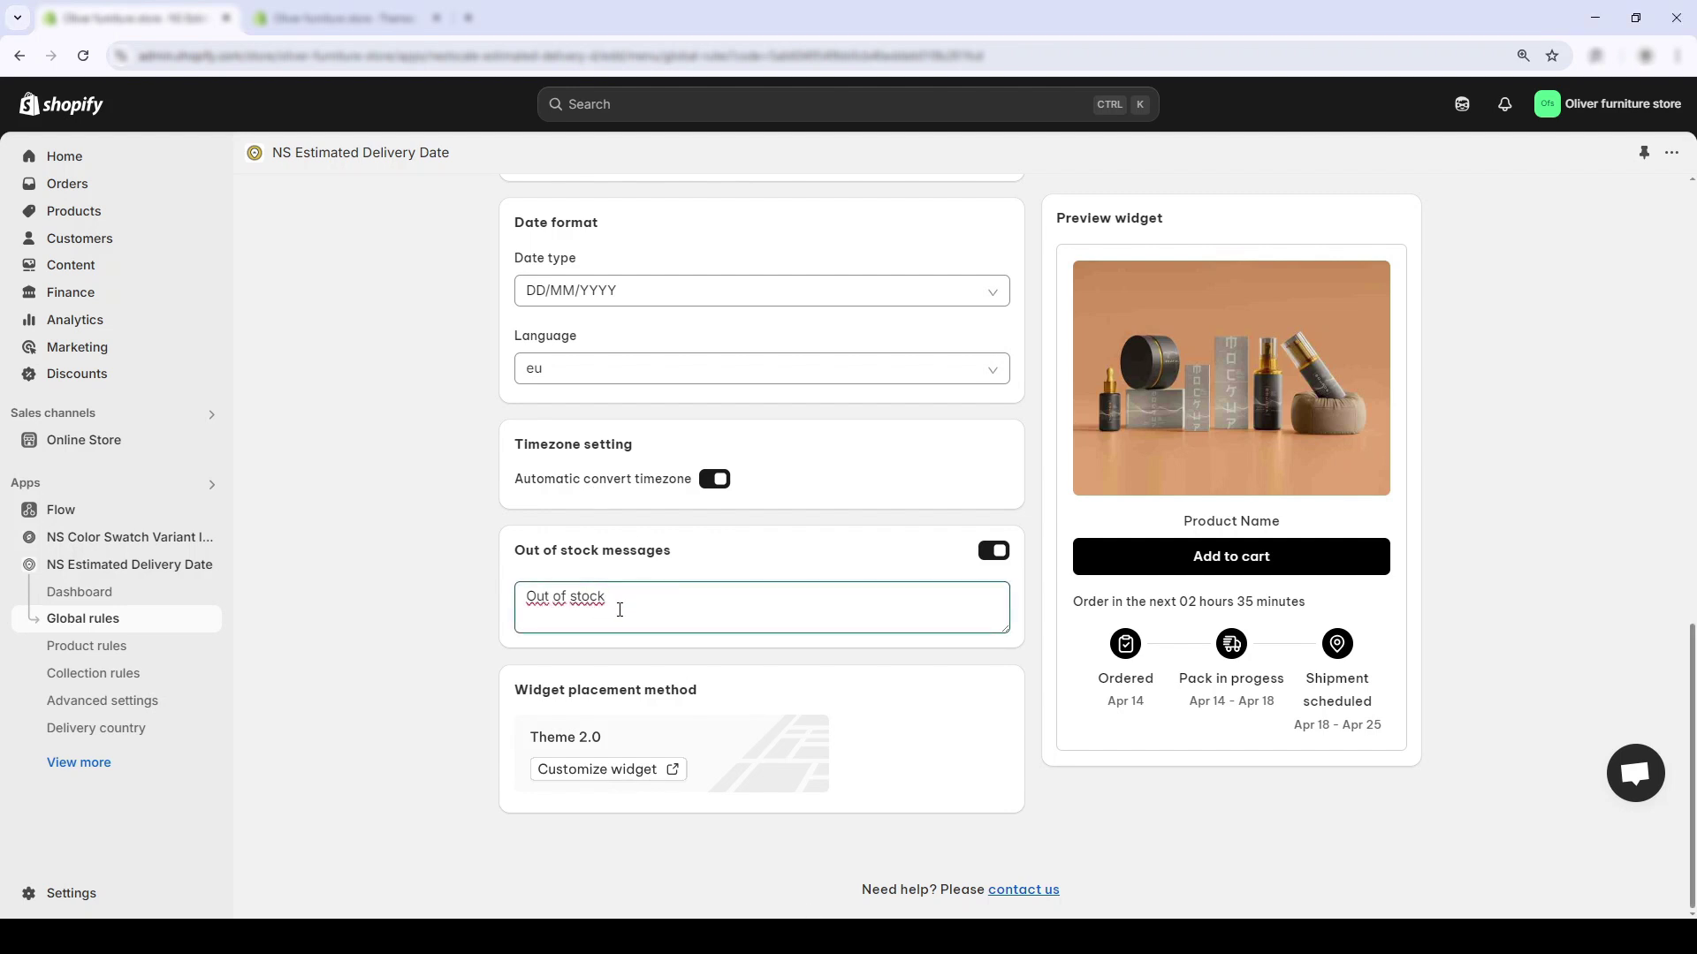
key(ctrl+shift+Left)
key(ctrl+shift+Left)
key(ctrl+shift+Left)
text(Back)
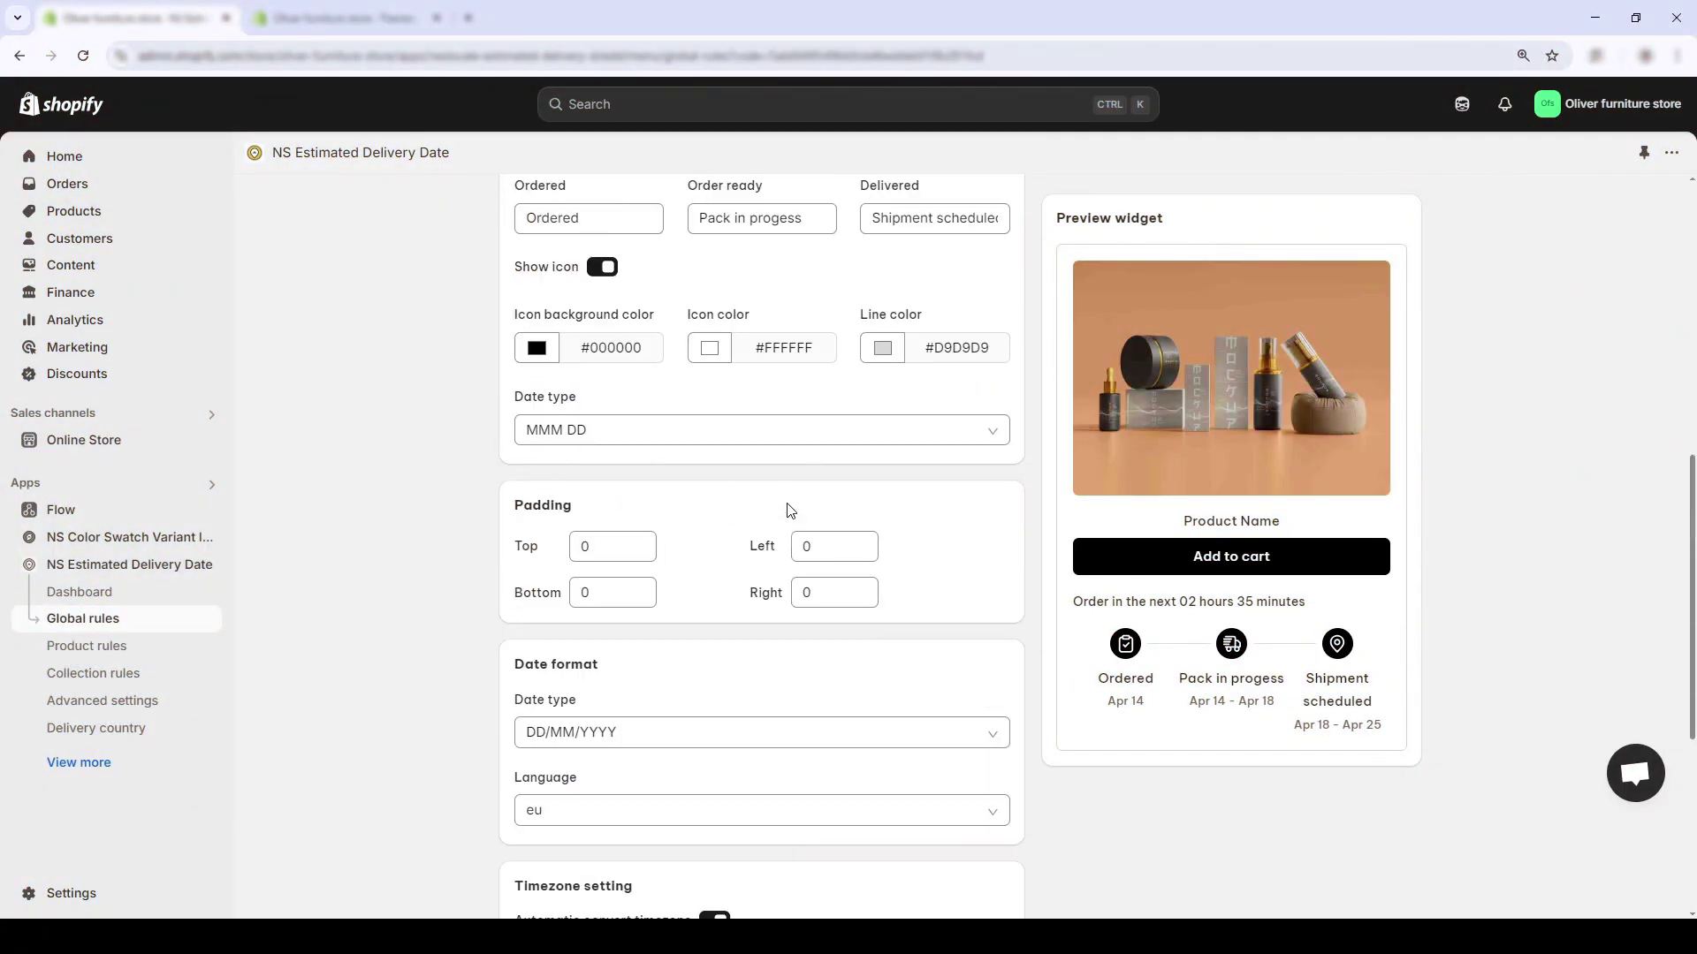
Exclude Sunday and Saturday from order-ready working days and shorten the range to 0–2 days
click(875, 296)
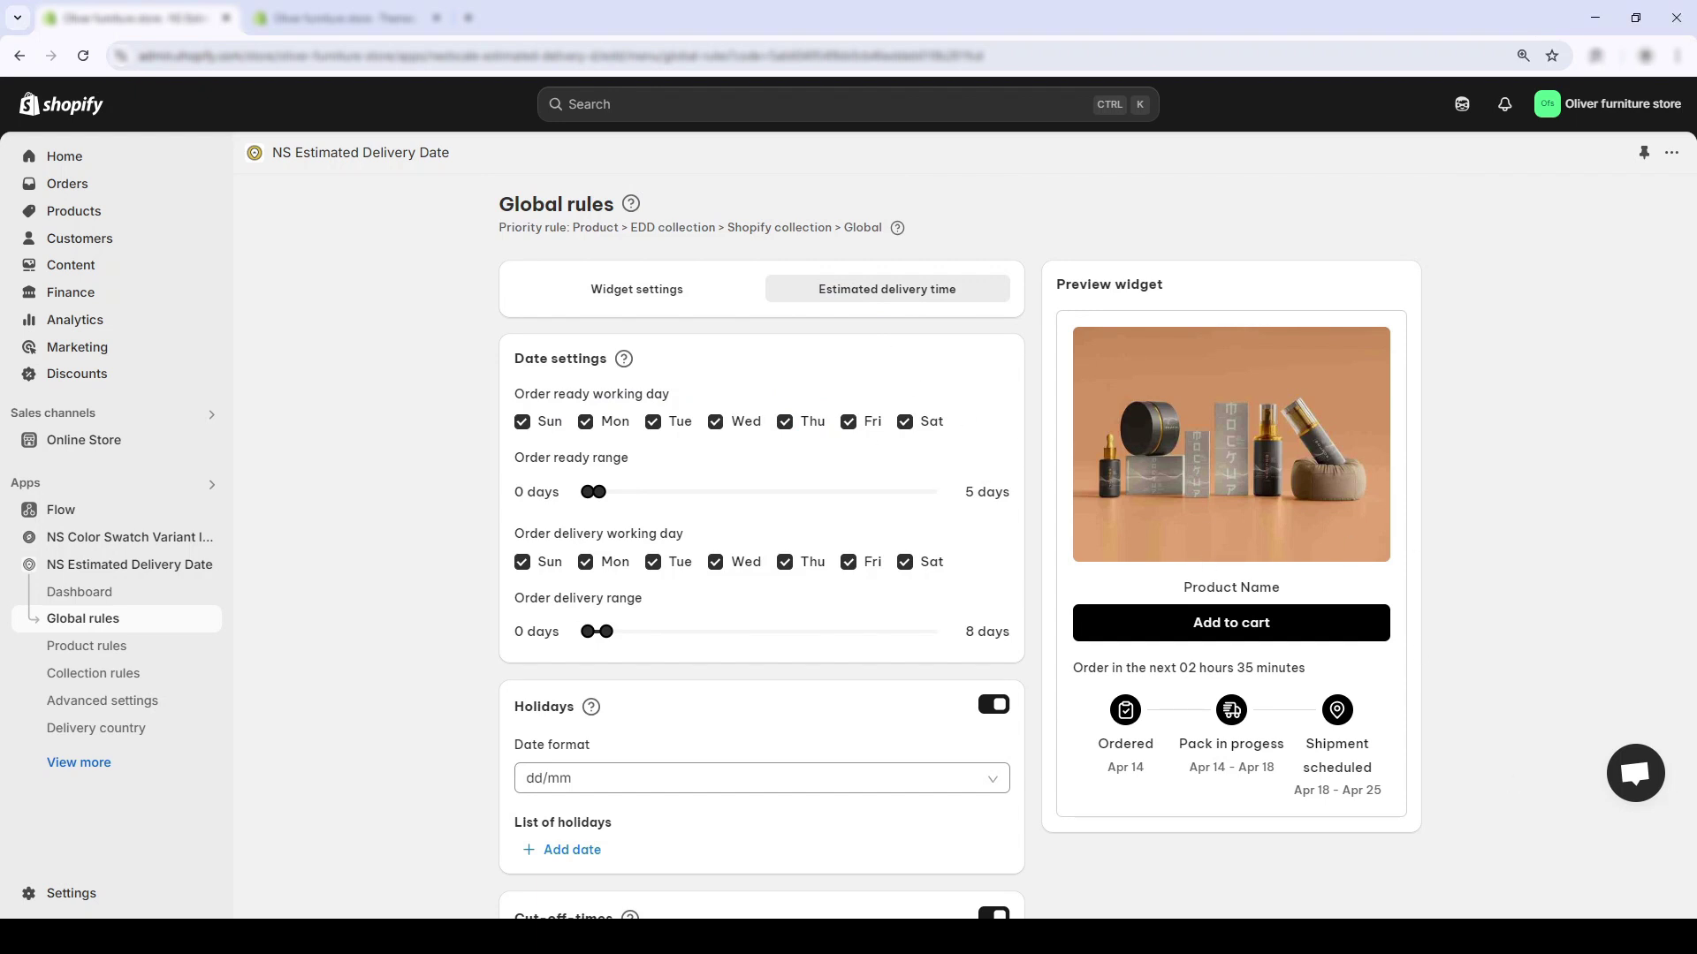
click(520, 425)
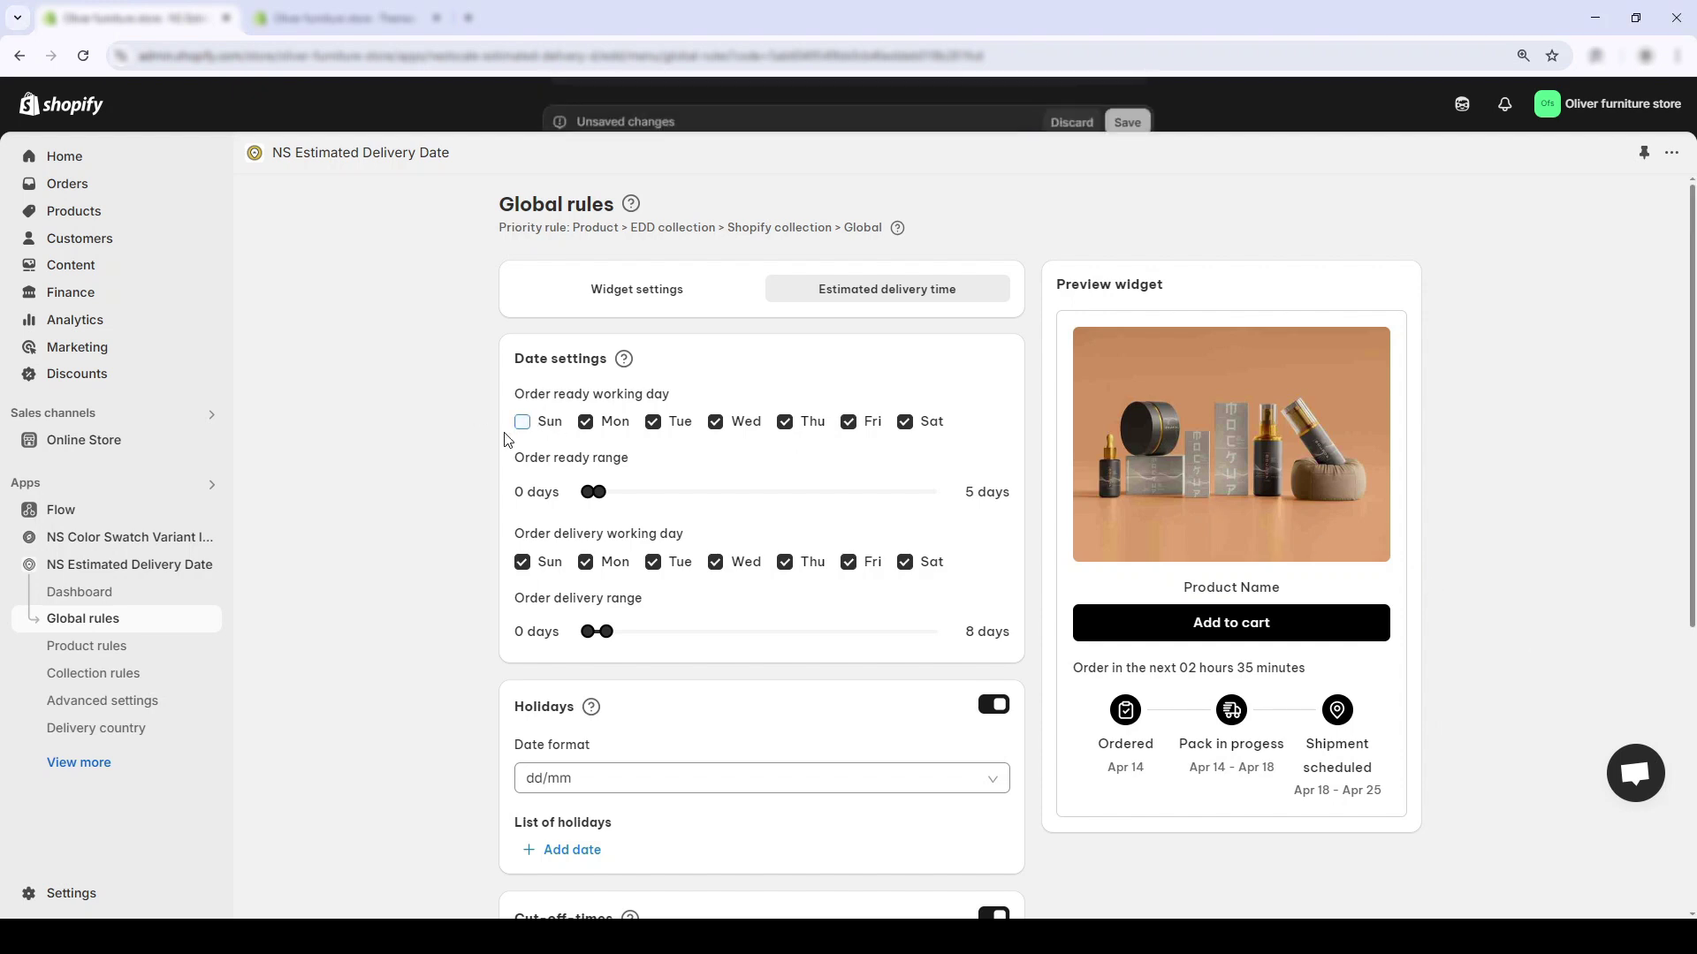
click(716, 423)
click(717, 422)
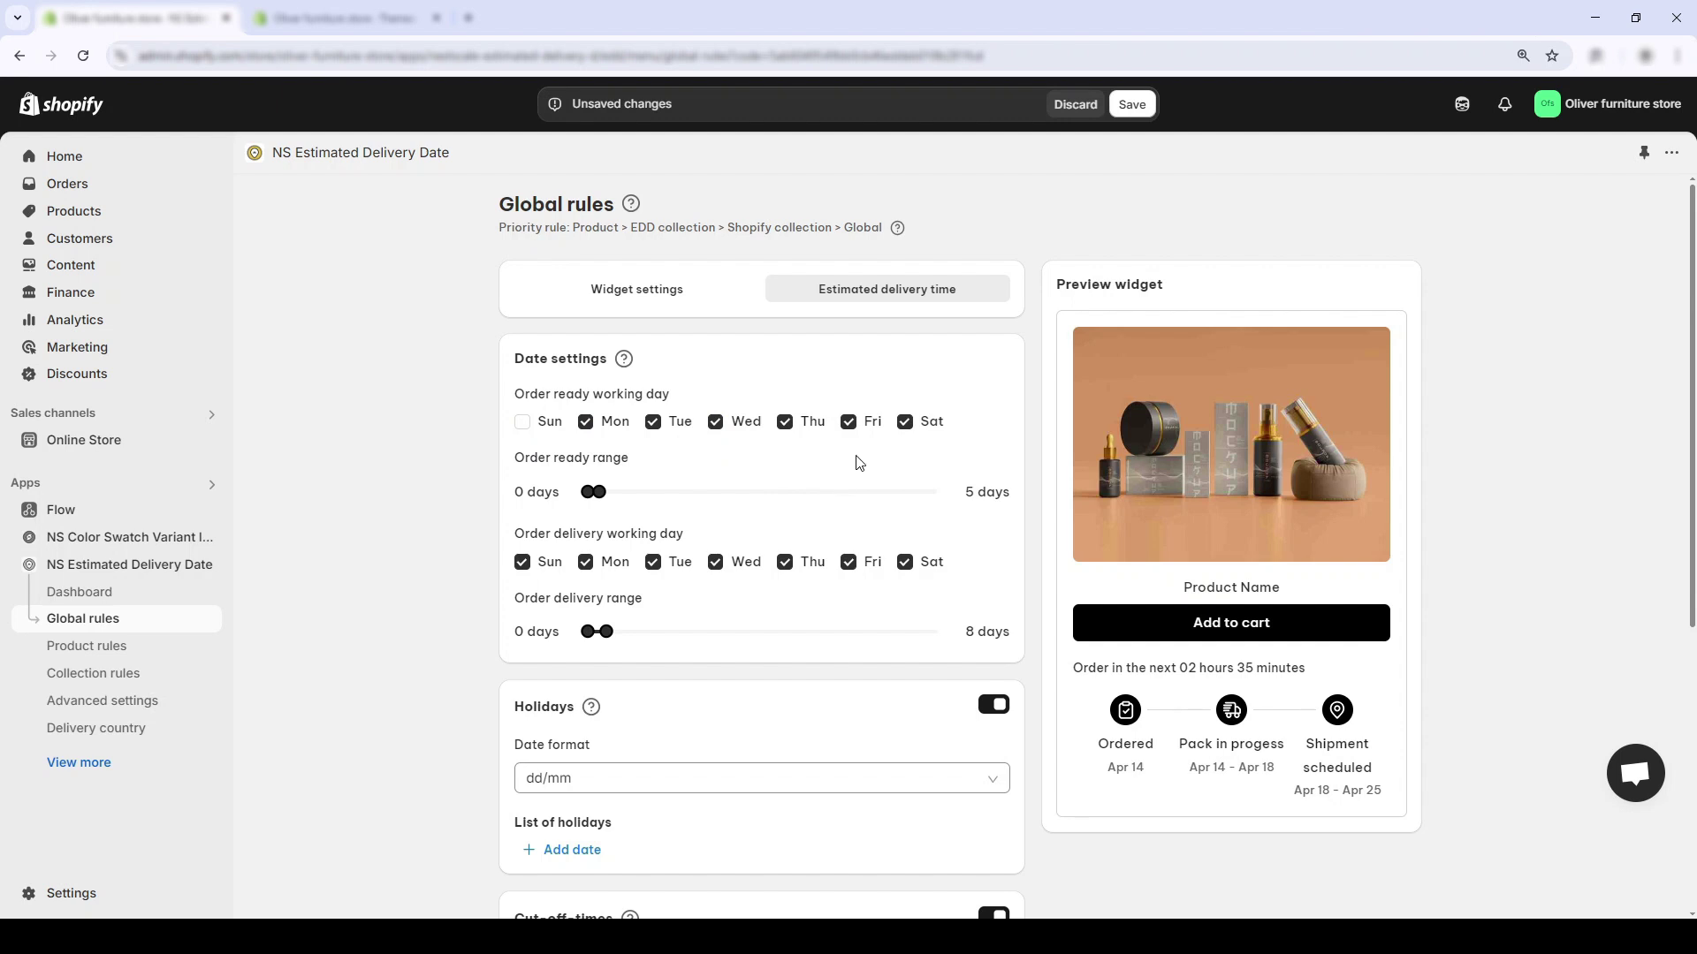
click(908, 426)
click(601, 495)
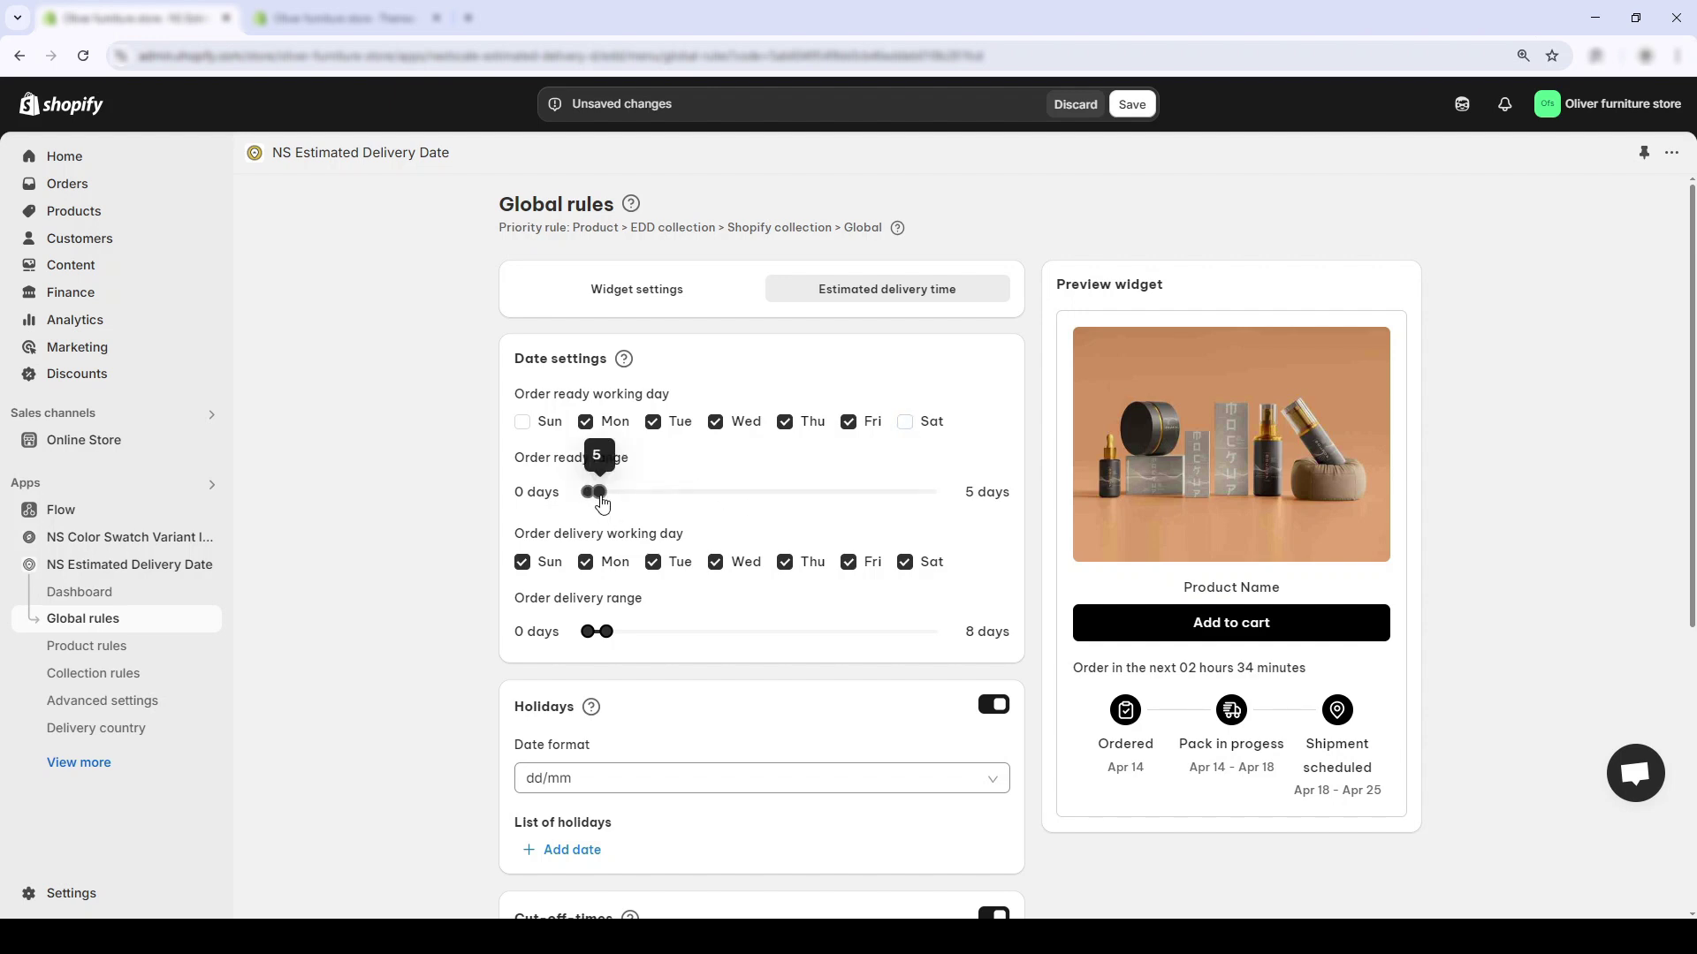
drag(601, 496, 590, 497)
Exclude Sunday and Saturday from delivery days, set a 0–3 day range, and save
click(522, 562)
click(905, 562)
drag(606, 632, 598, 640)
scroll(648, 633, down, 2)
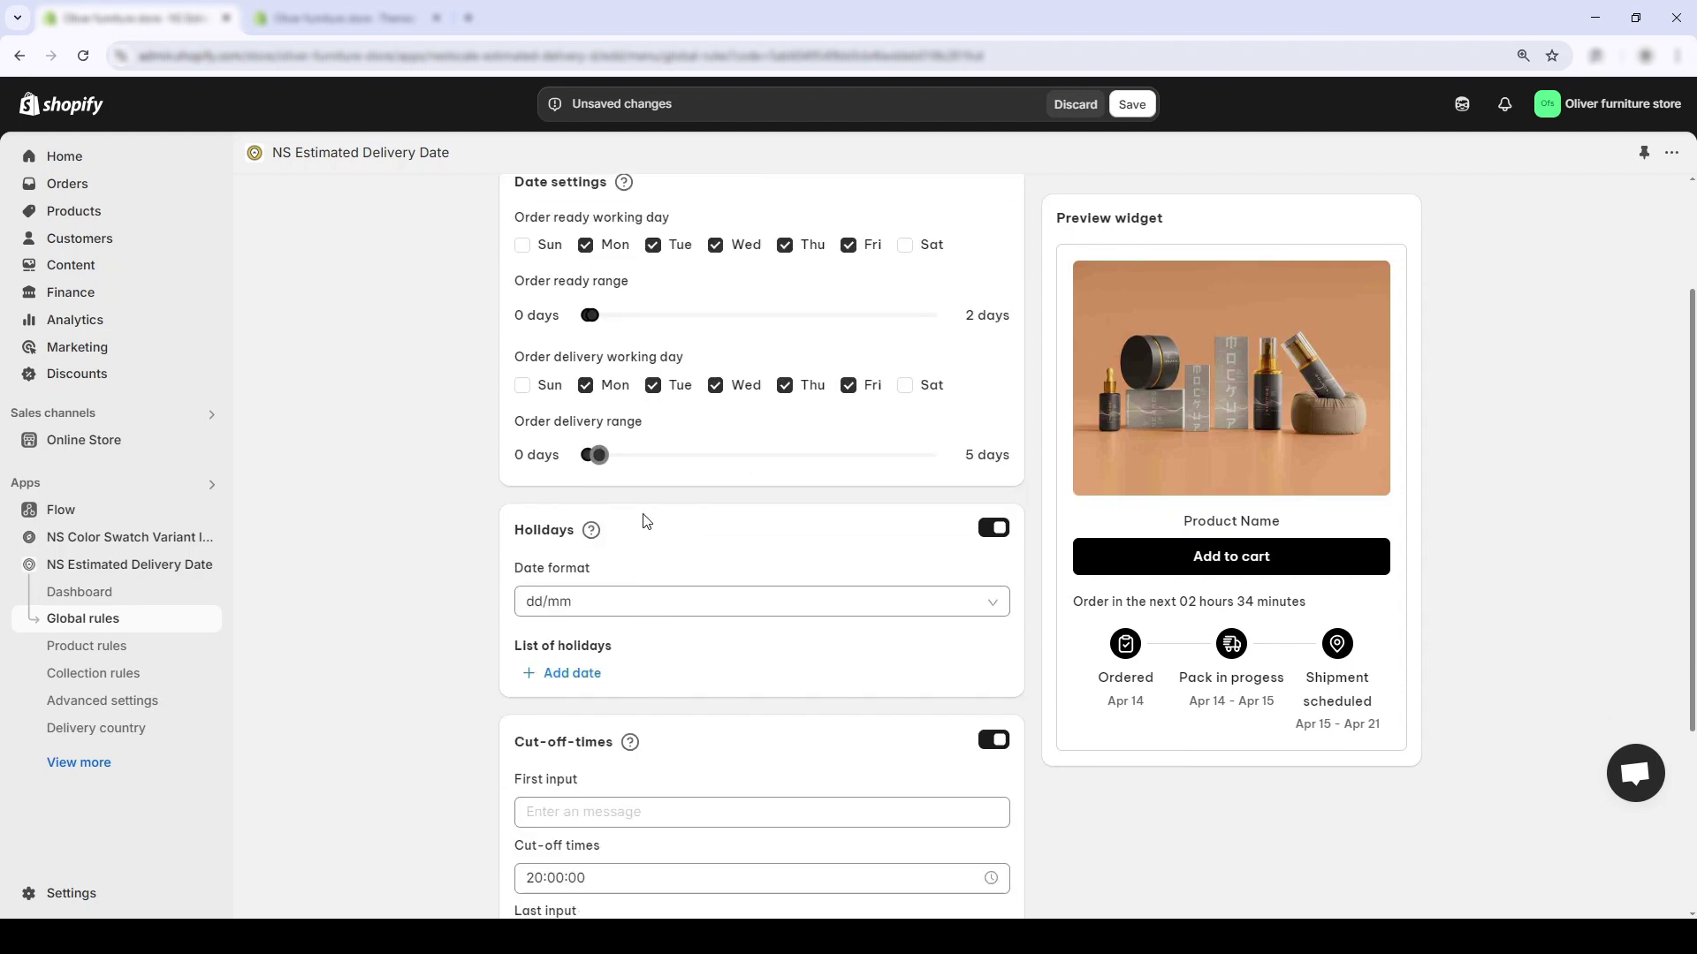
scroll(654, 574, down, 1)
scroll(686, 557, up, 3)
mouse_move(595, 553)
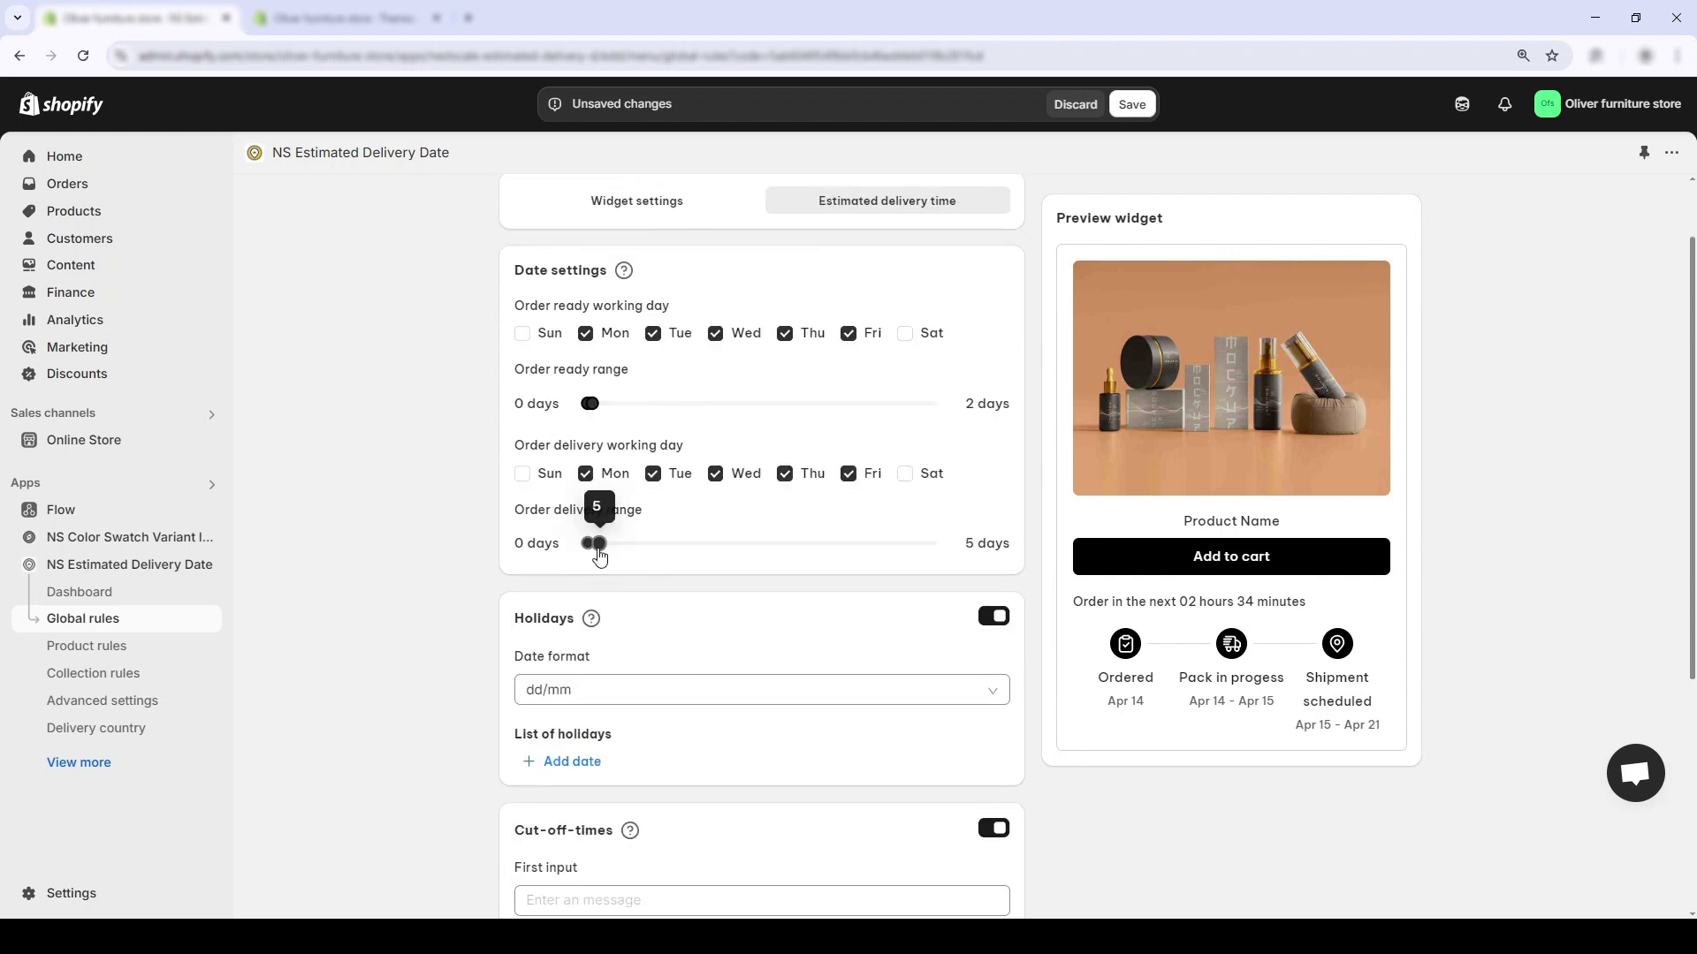
drag(599, 553, 592, 553)
scroll(871, 693, down, 1)
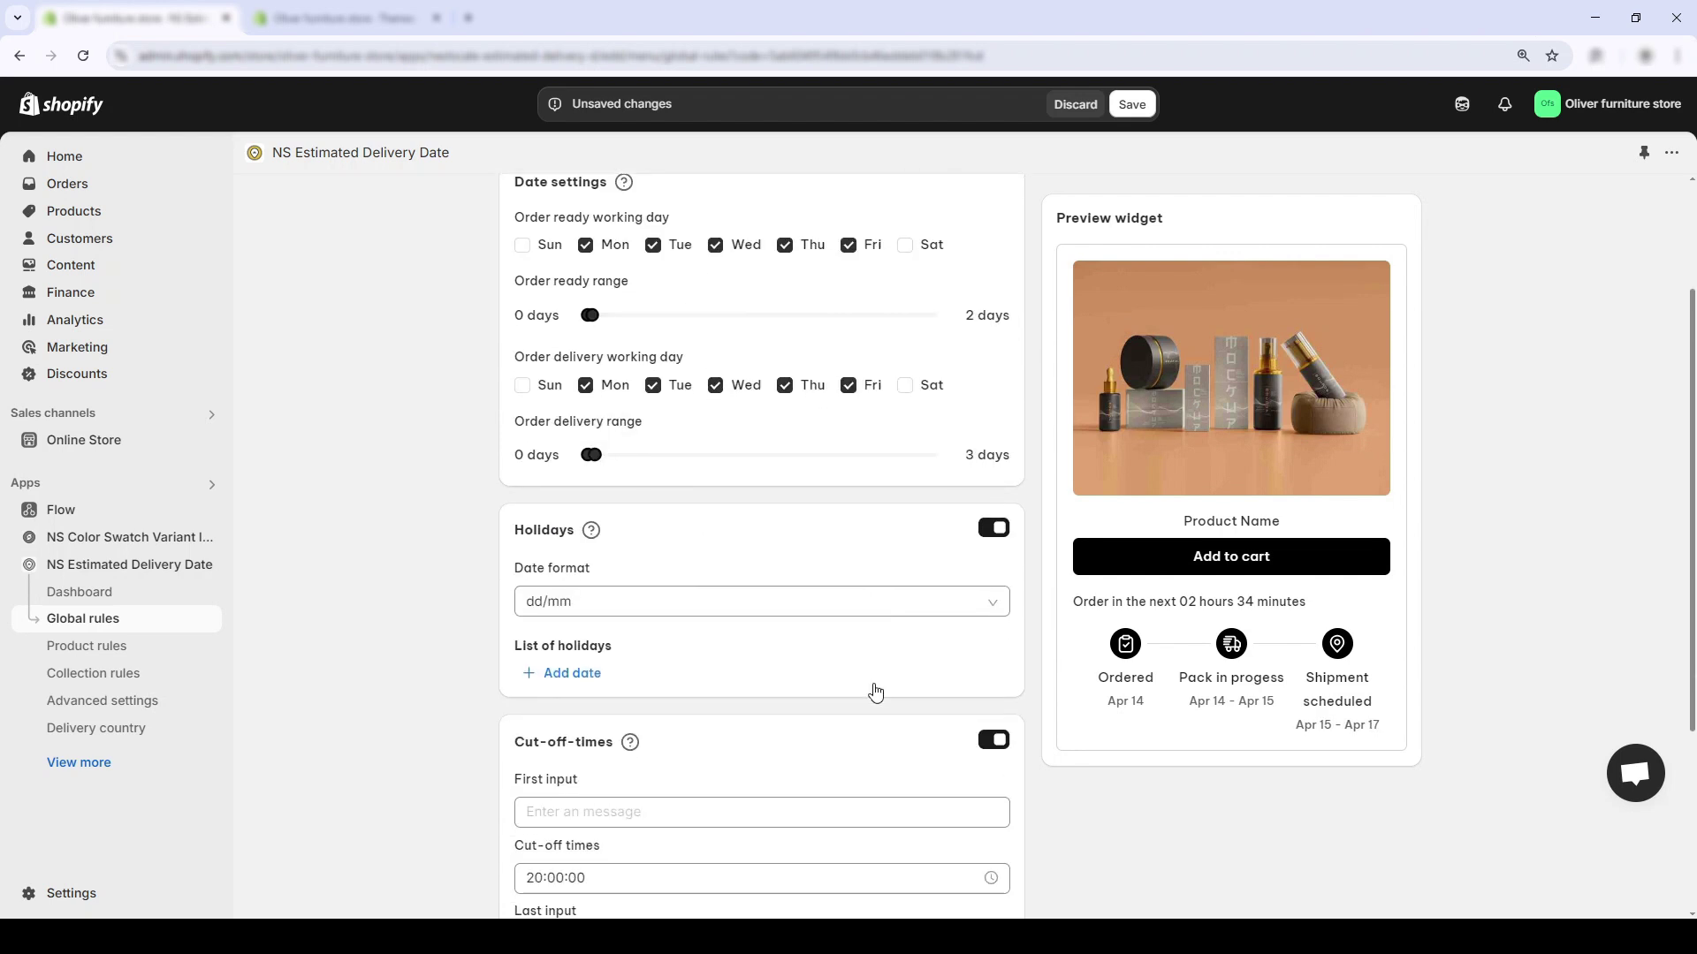
click(1131, 104)
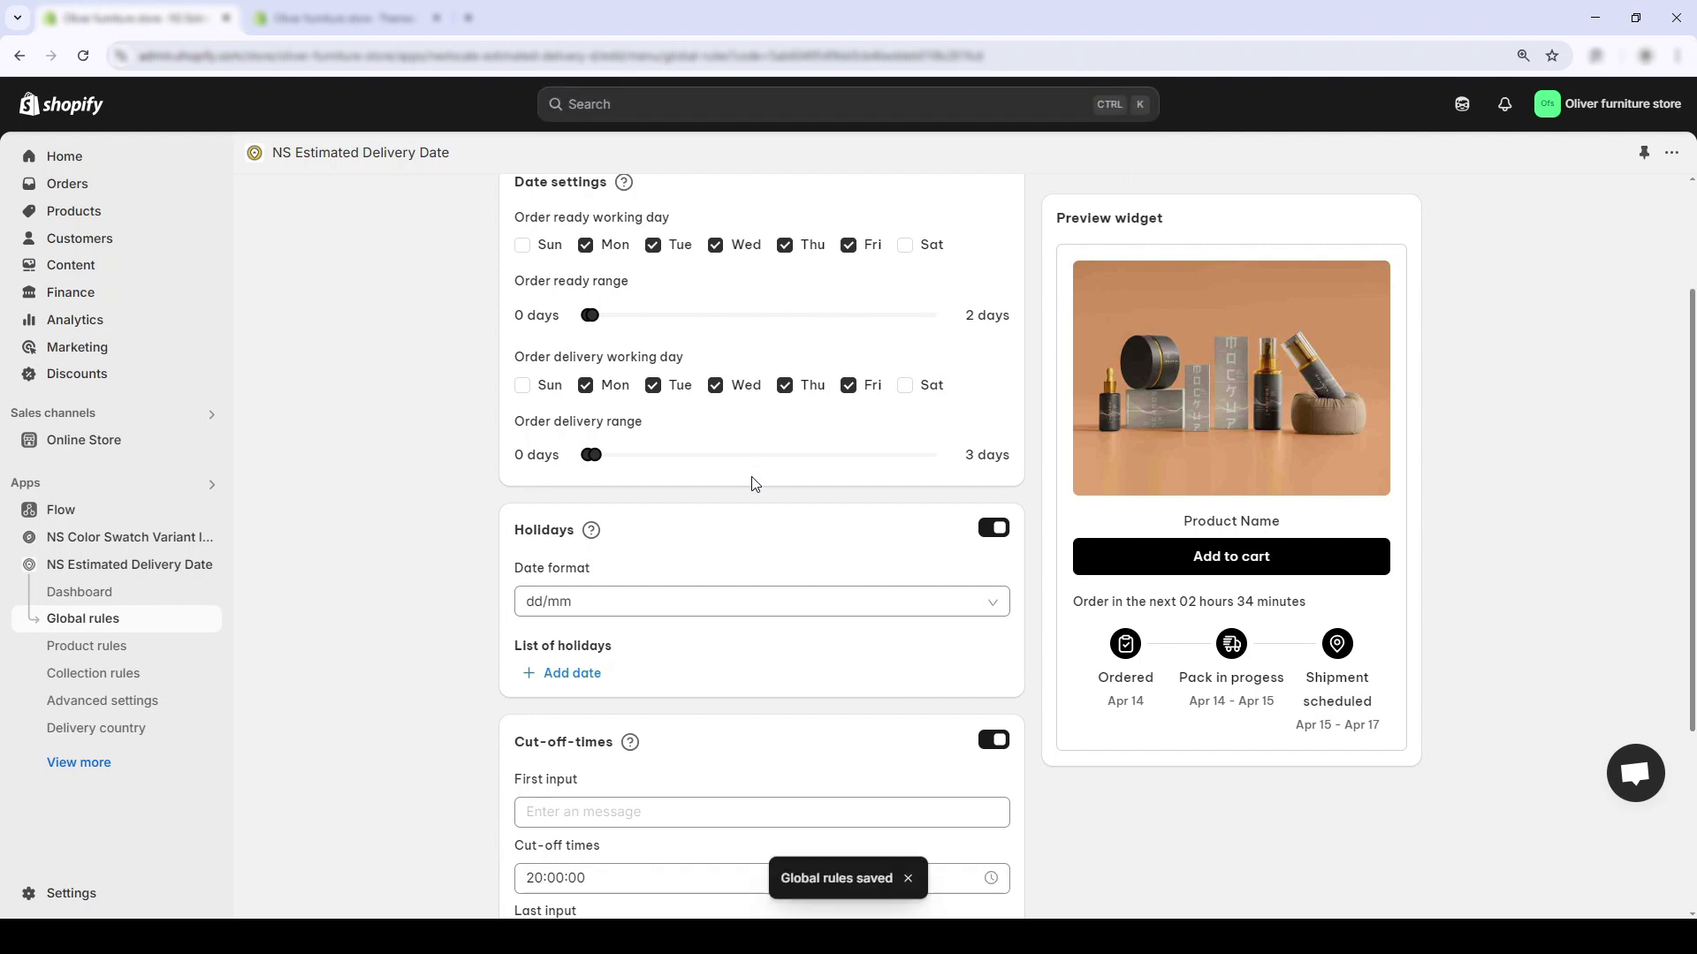
Keep the dd/mm holiday date format and start a new holiday entry
scroll(756, 484, down, 2)
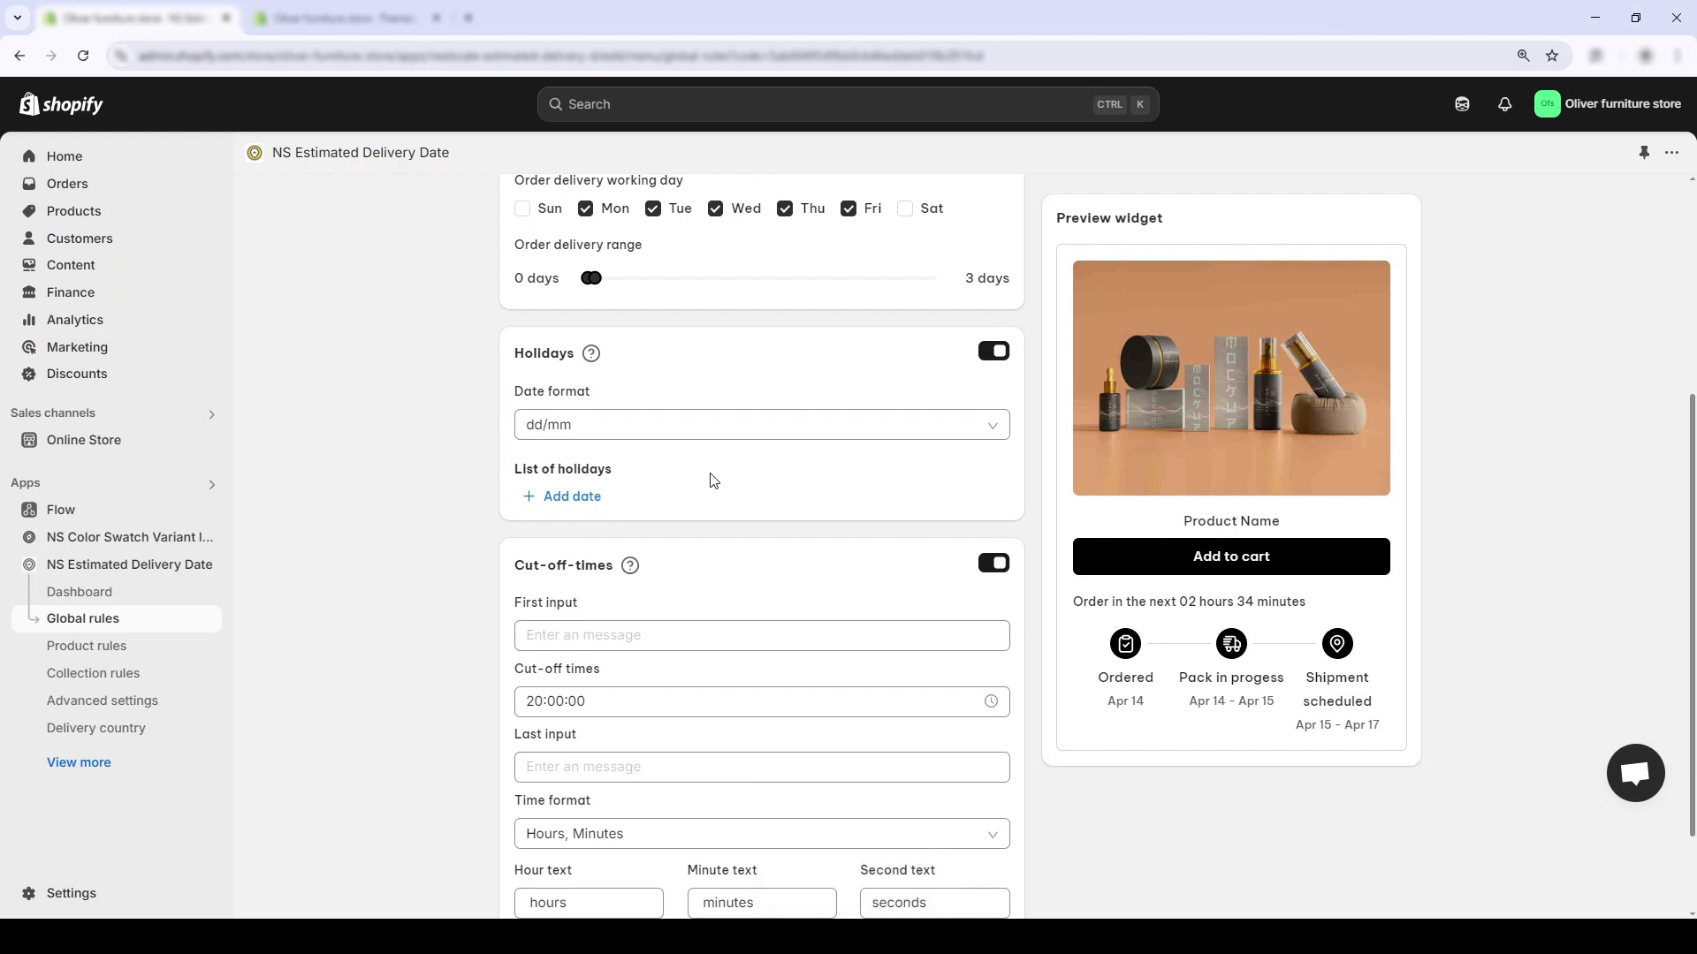
click(595, 429)
click(594, 428)
click(565, 496)
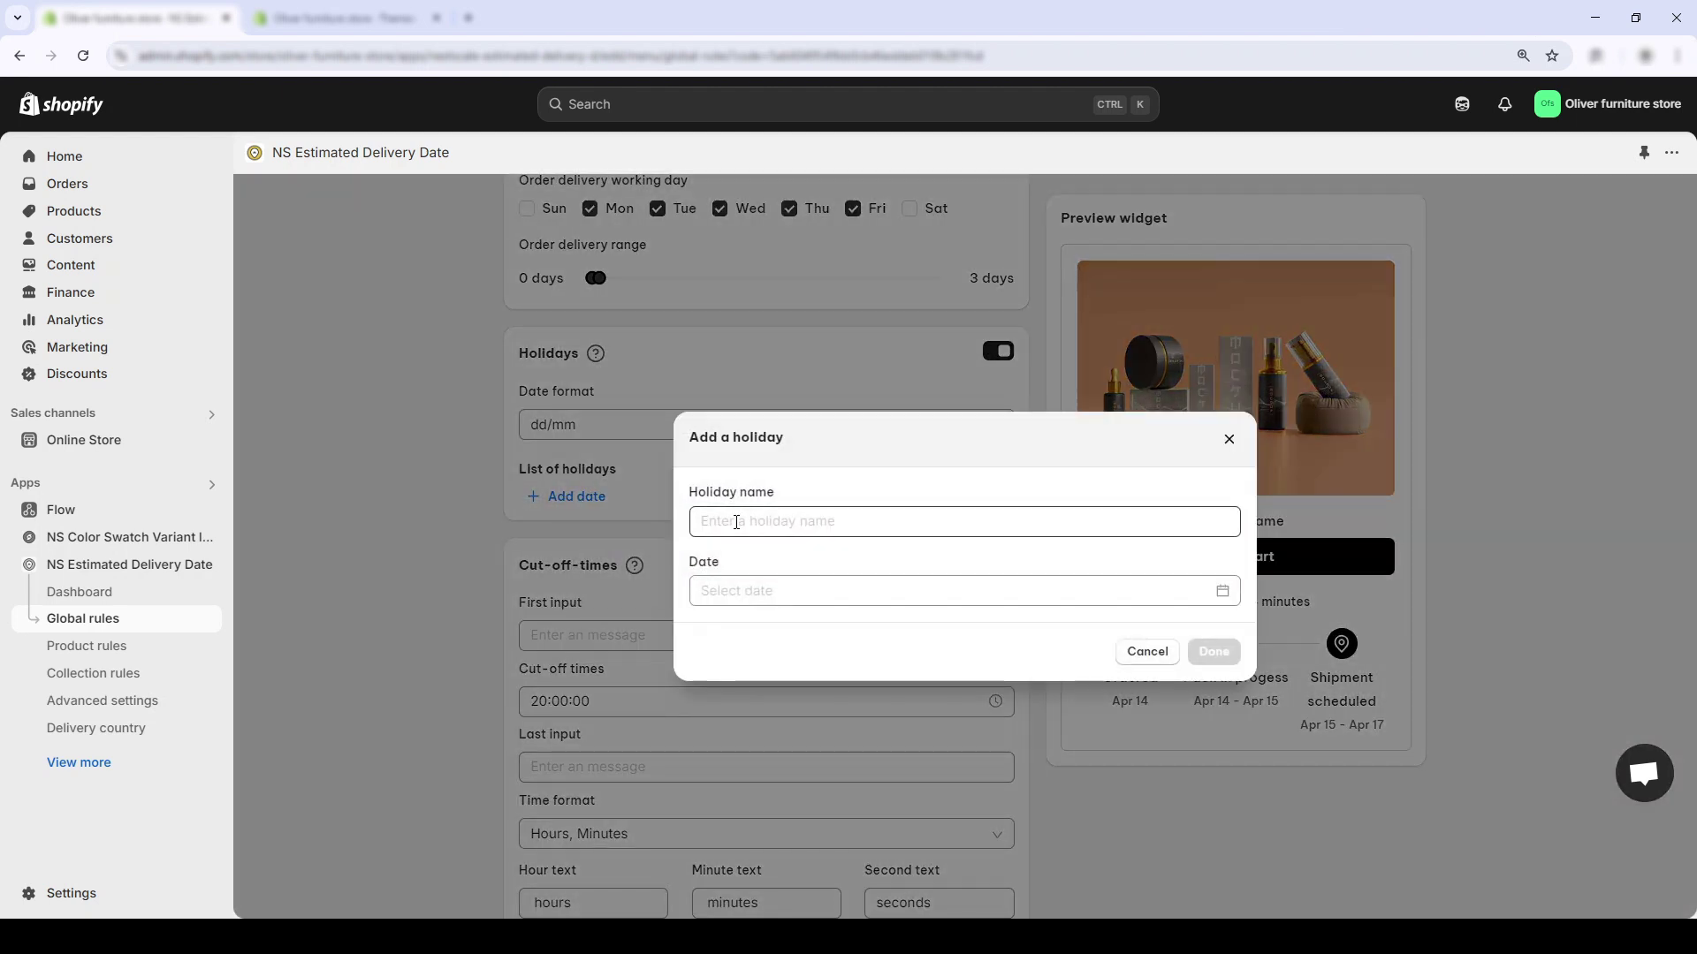
click(707, 691)
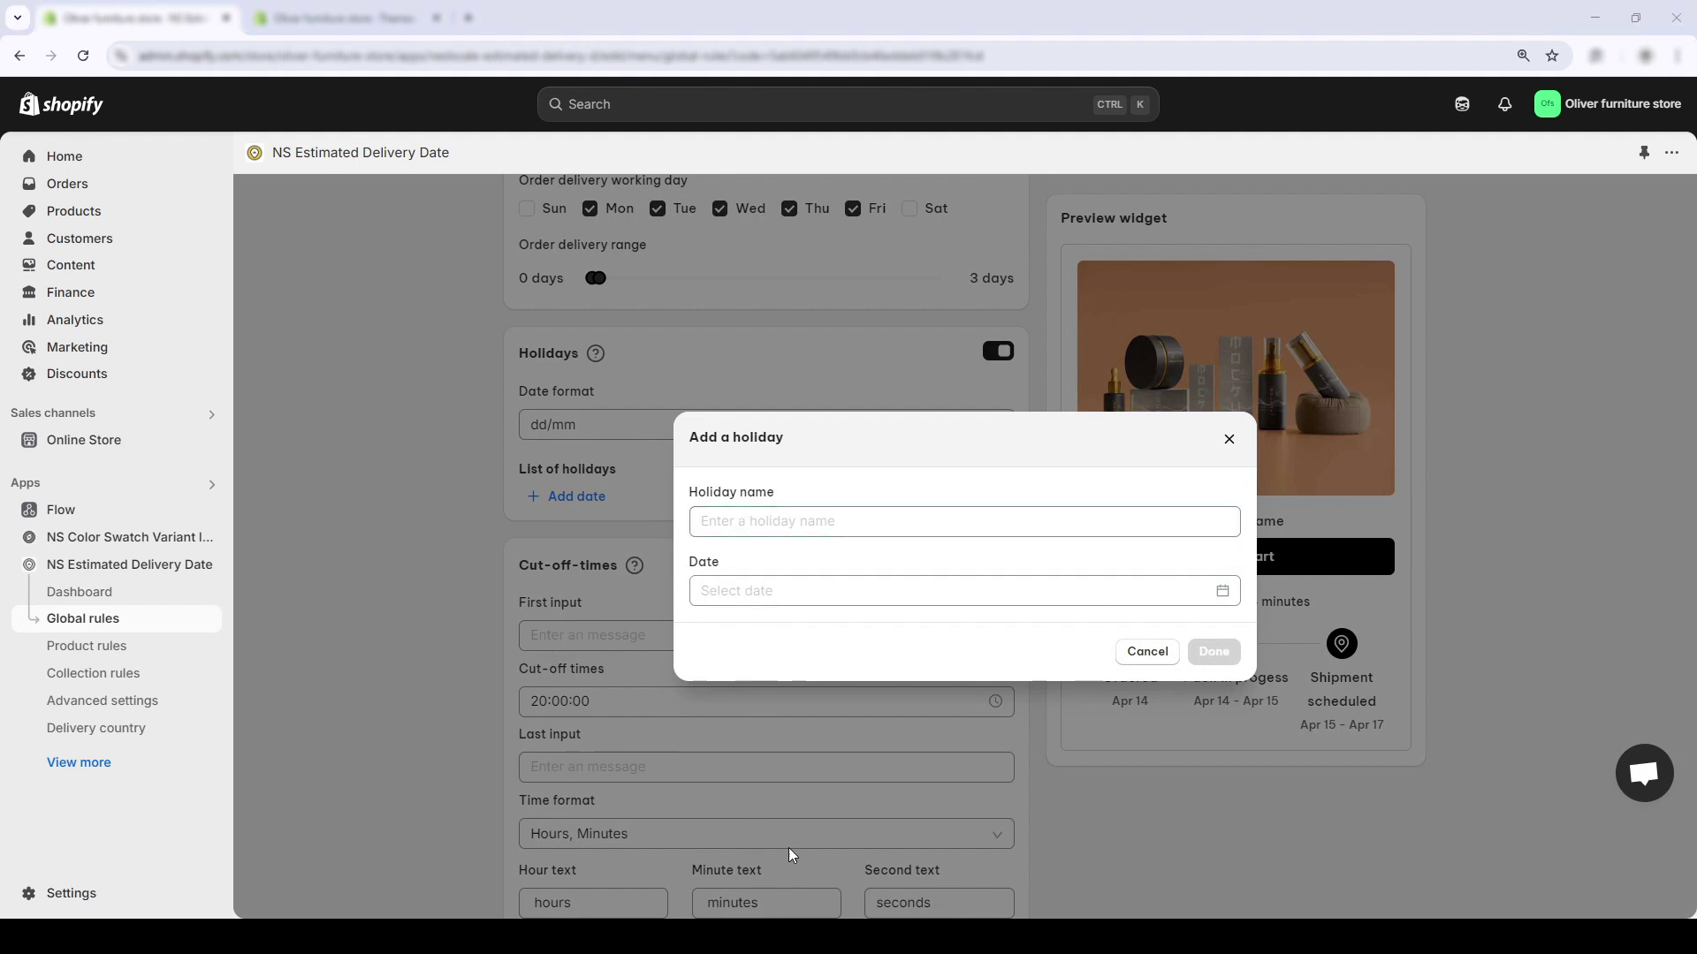
Add a holiday named Christmas dated 27 November
click(863, 508)
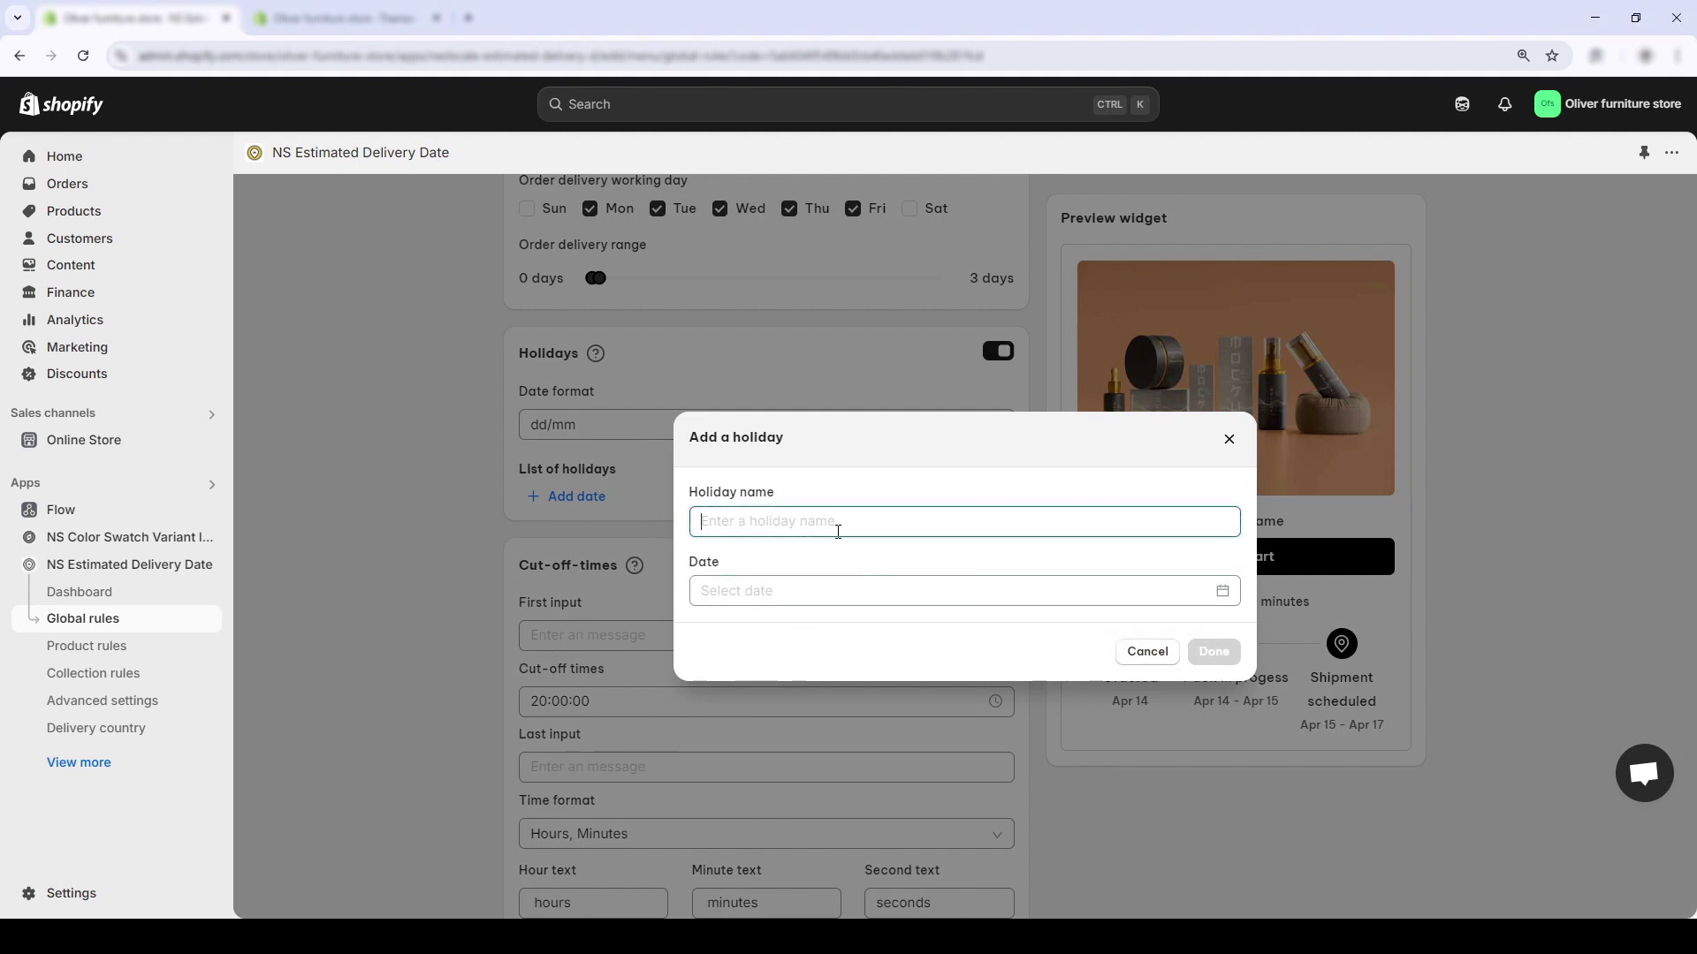
text(Christm)
click(1224, 592)
click(1223, 284)
click(1223, 285)
click(1223, 285)
click(1223, 285)
click(1223, 284)
click(1223, 287)
click(1223, 286)
click(1138, 483)
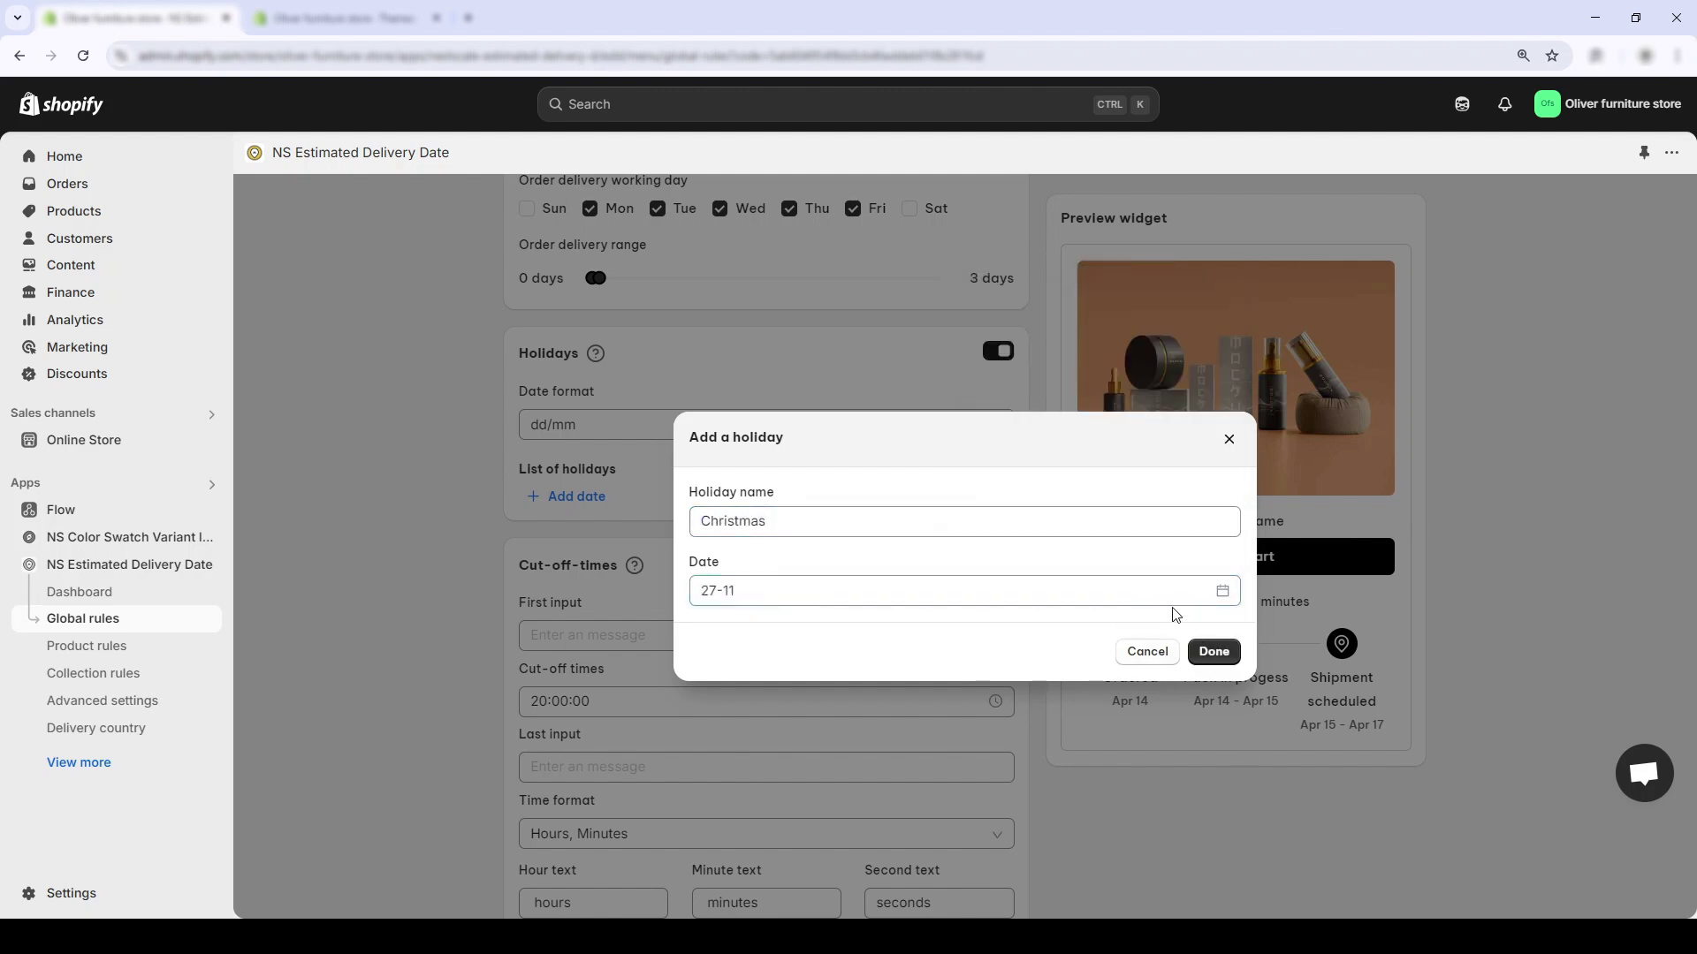
click(1212, 651)
scroll(674, 553, down, 1)
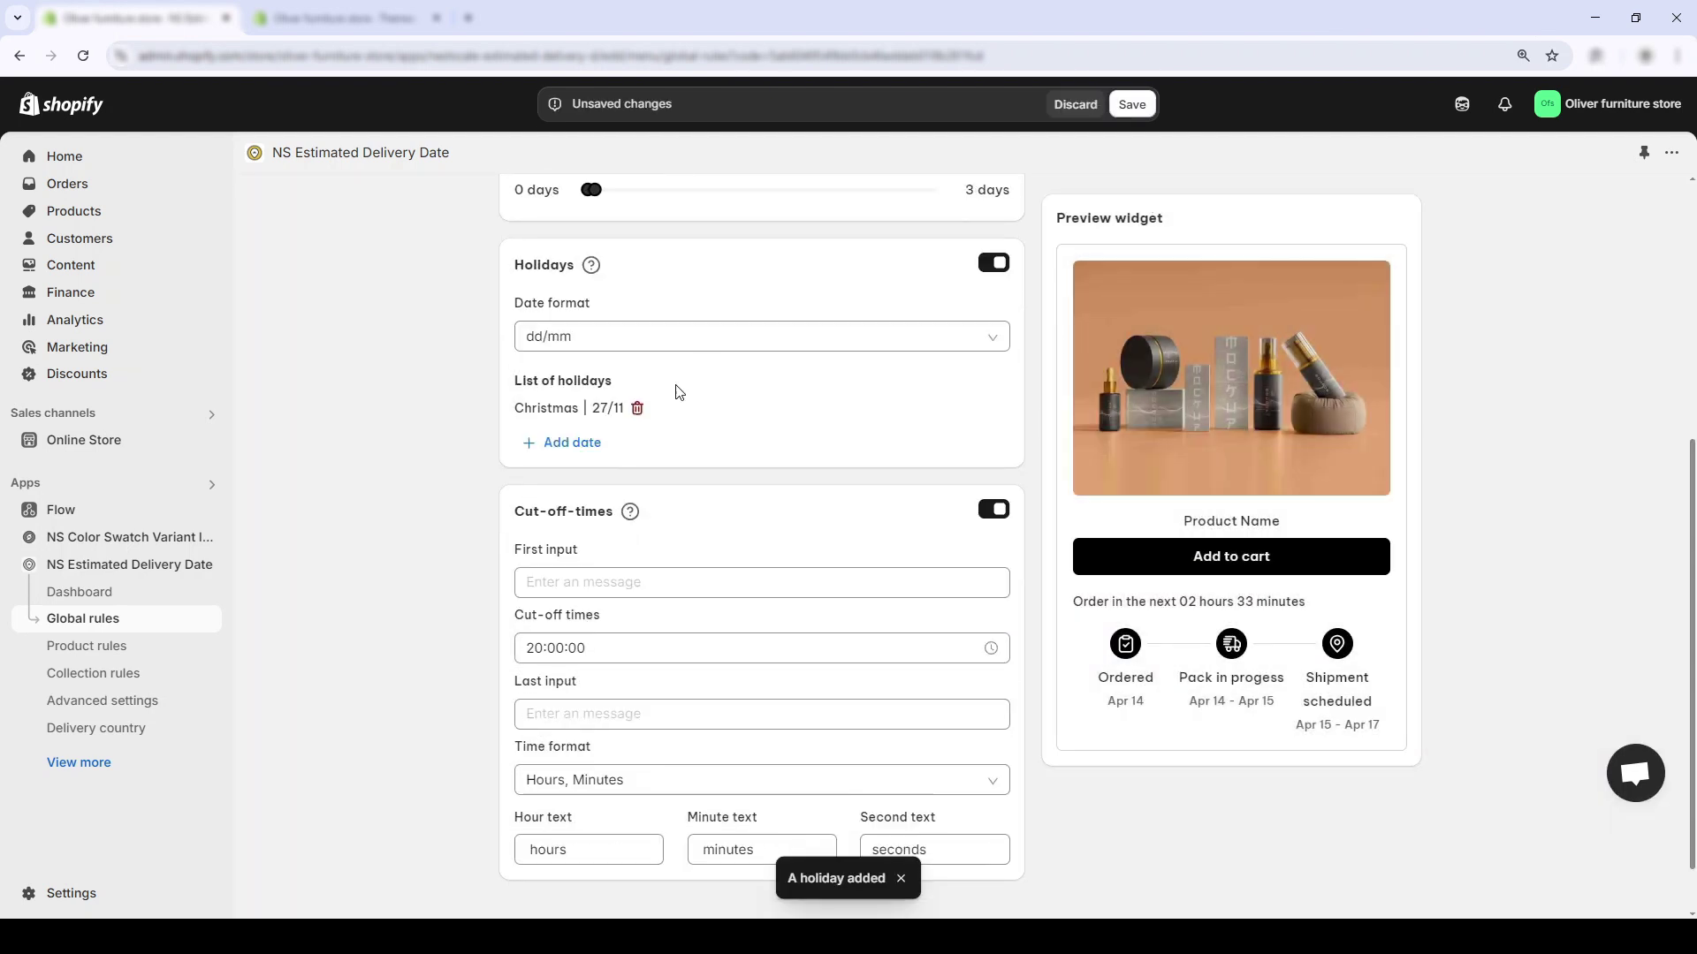
Delete the Christmas | 27/11 holiday from the list
click(637, 410)
scroll(633, 504, down, 1)
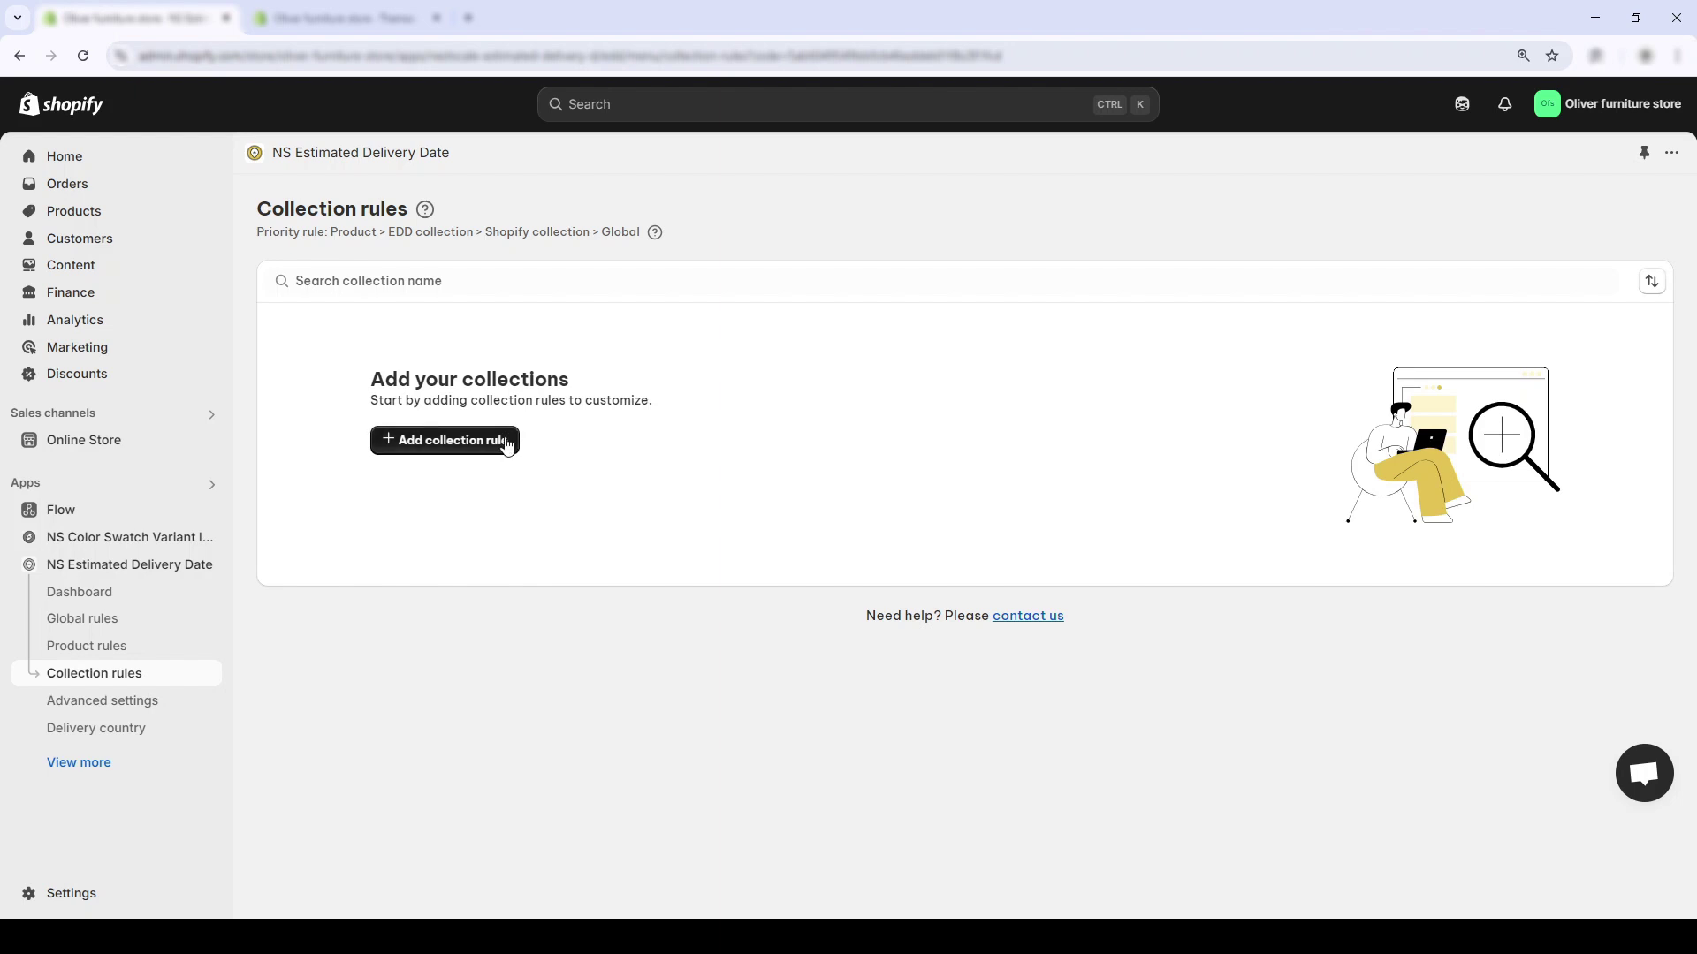
Start a new collection rule and choose to create it manually
click(507, 443)
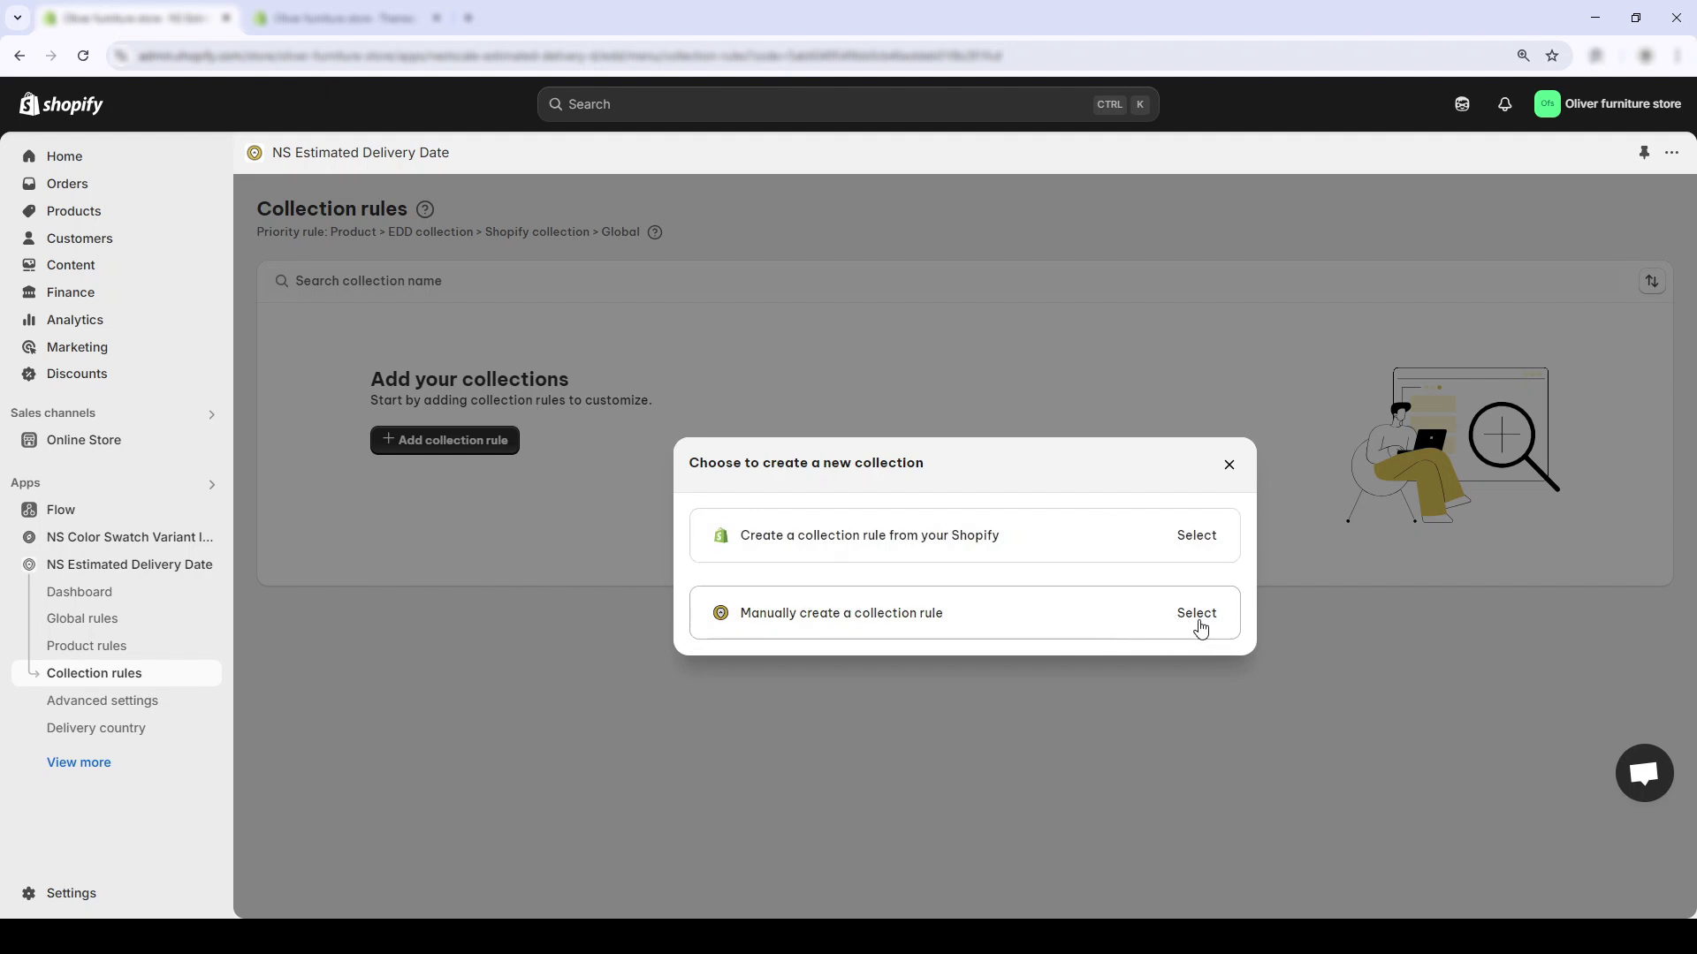
click(1197, 613)
Tick the Wooden Swirl Vase and two lamps, close the picker unadded, and restart the collection rule
click(769, 477)
click(680, 592)
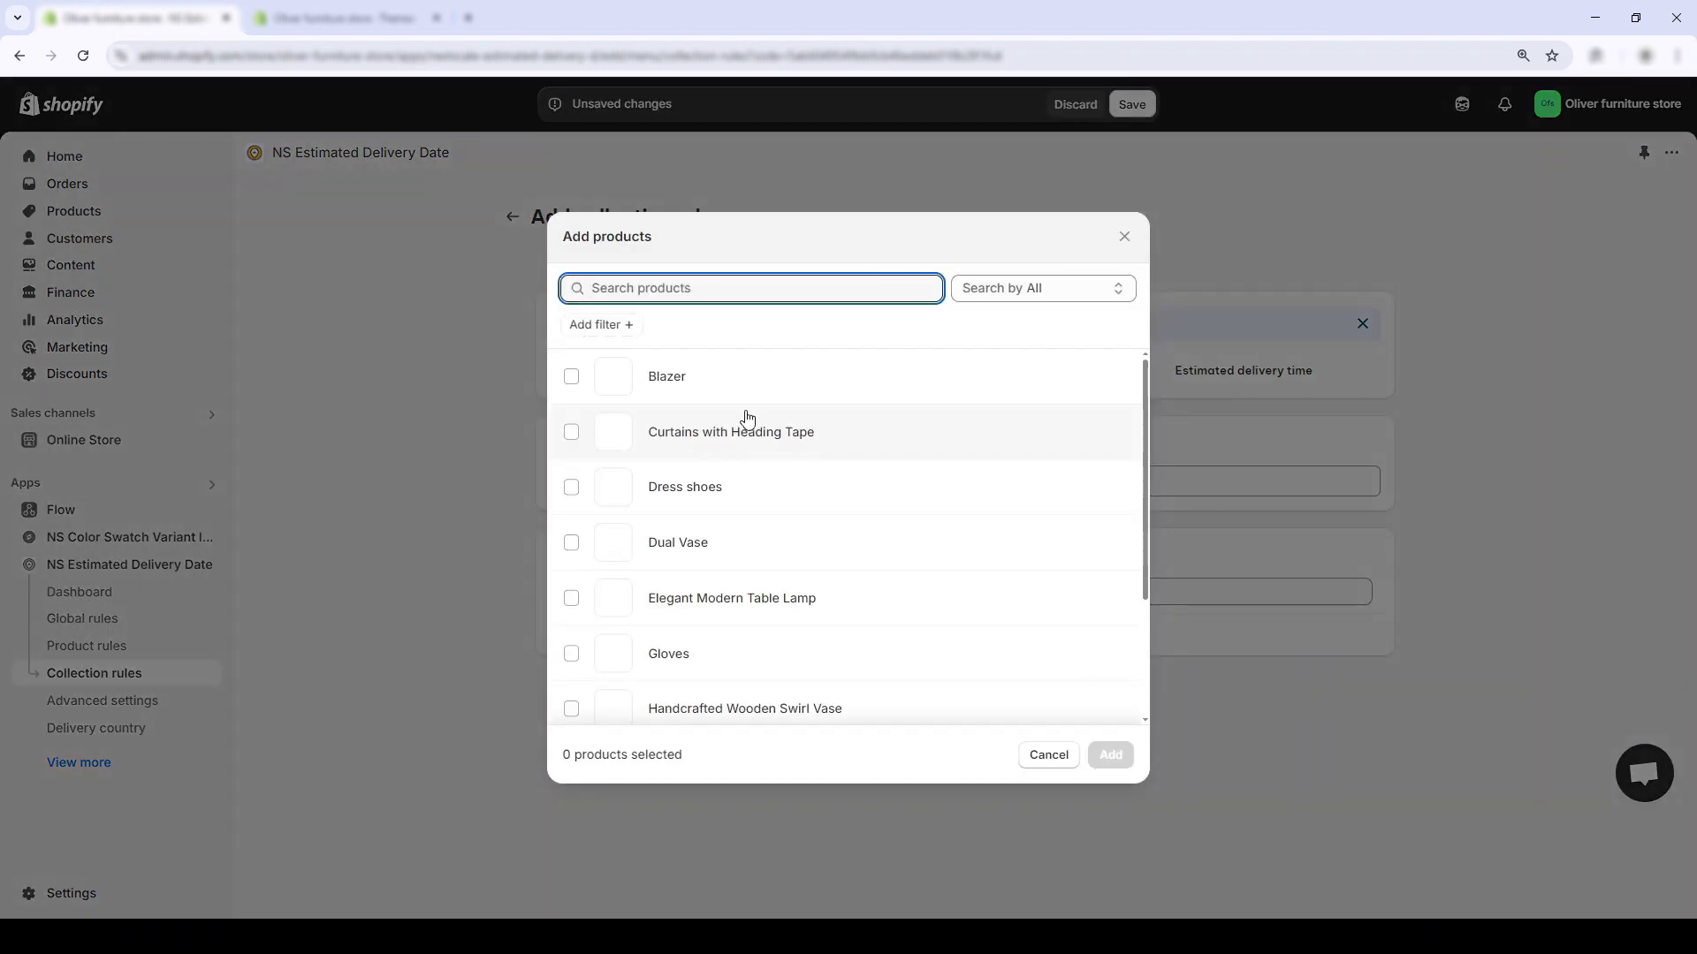
scroll(645, 460, down, 2)
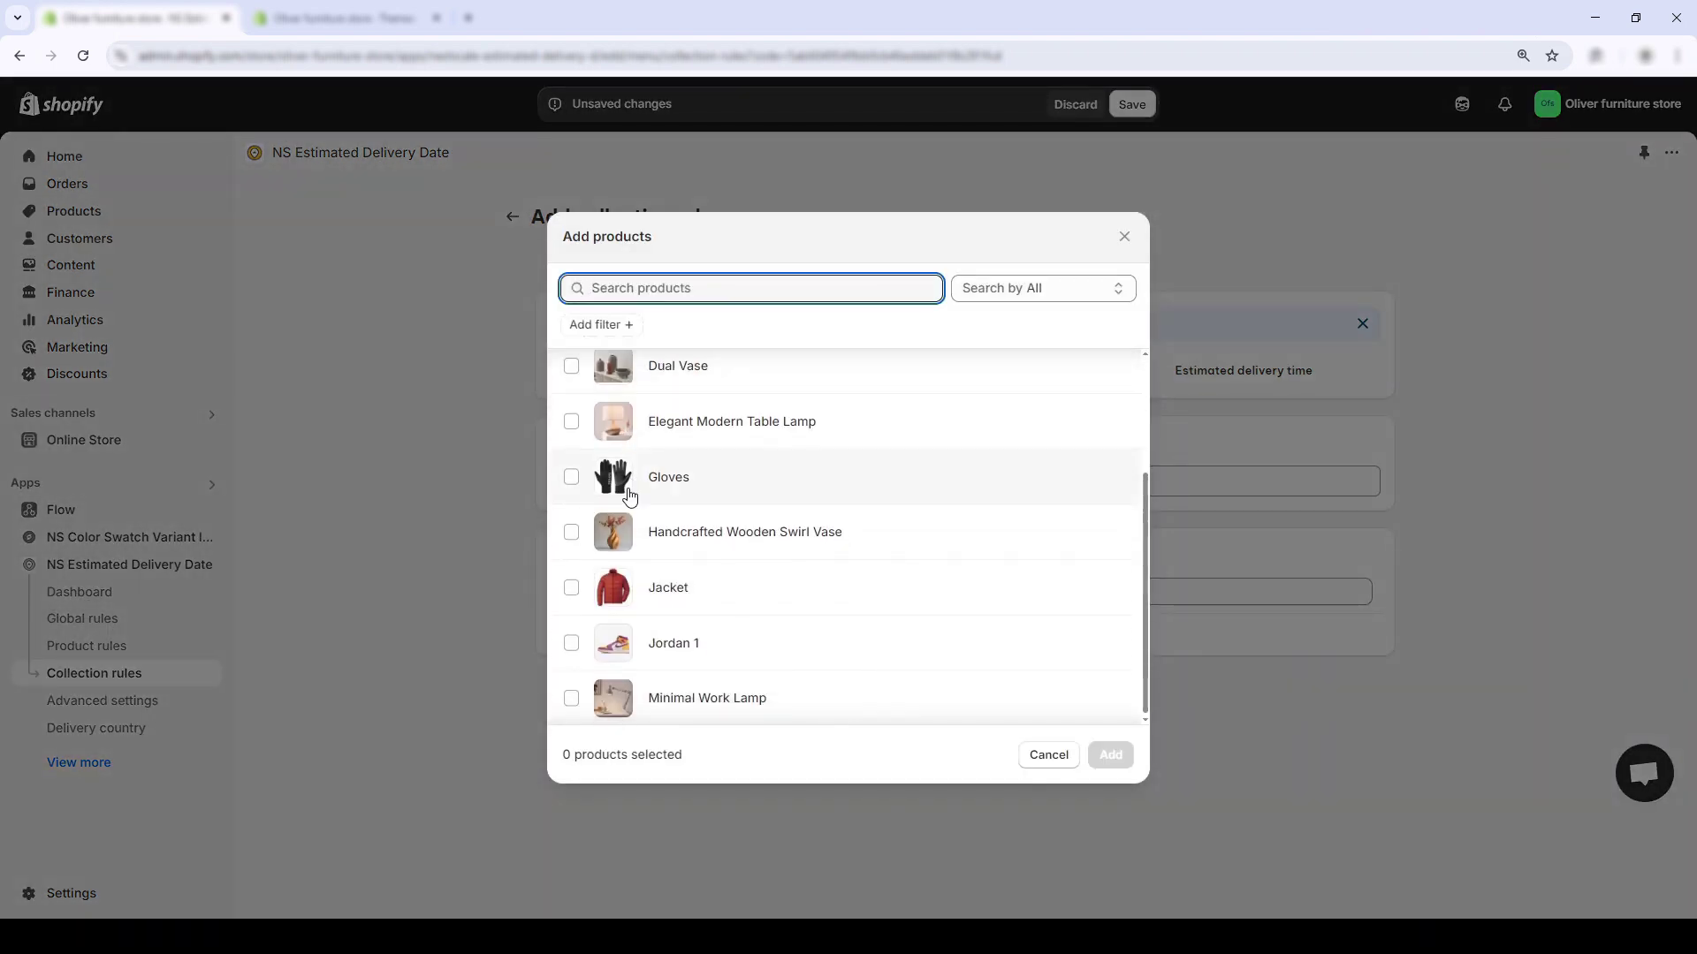
click(571, 530)
click(571, 697)
click(570, 419)
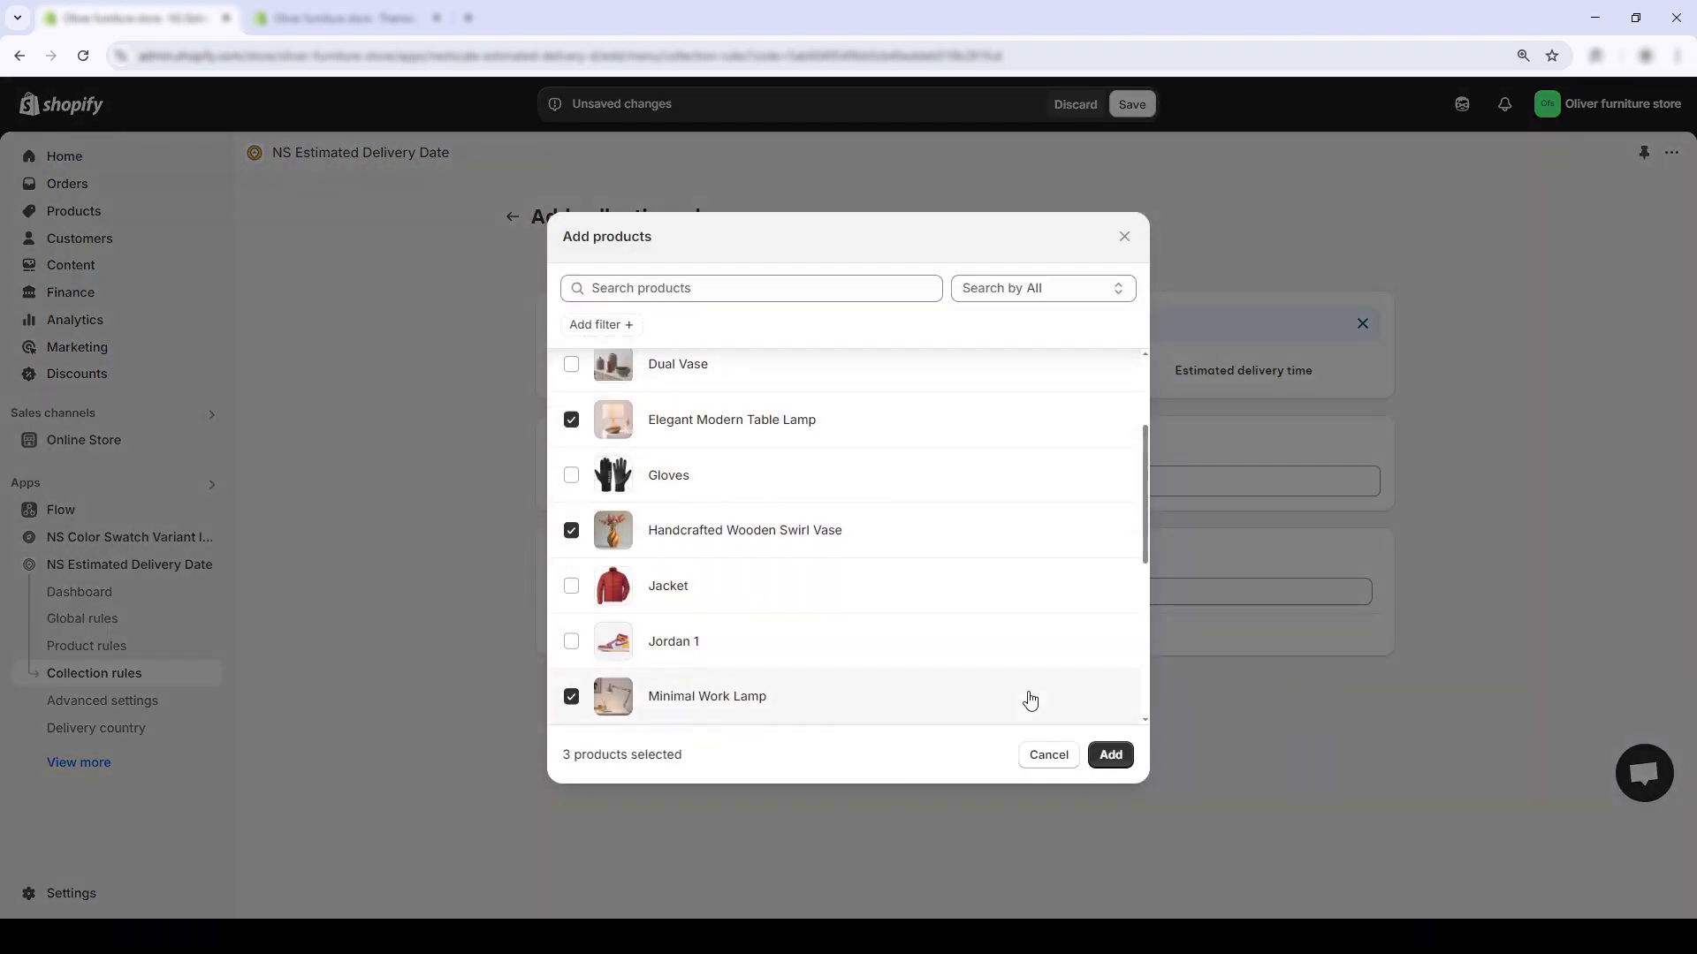
click(1056, 754)
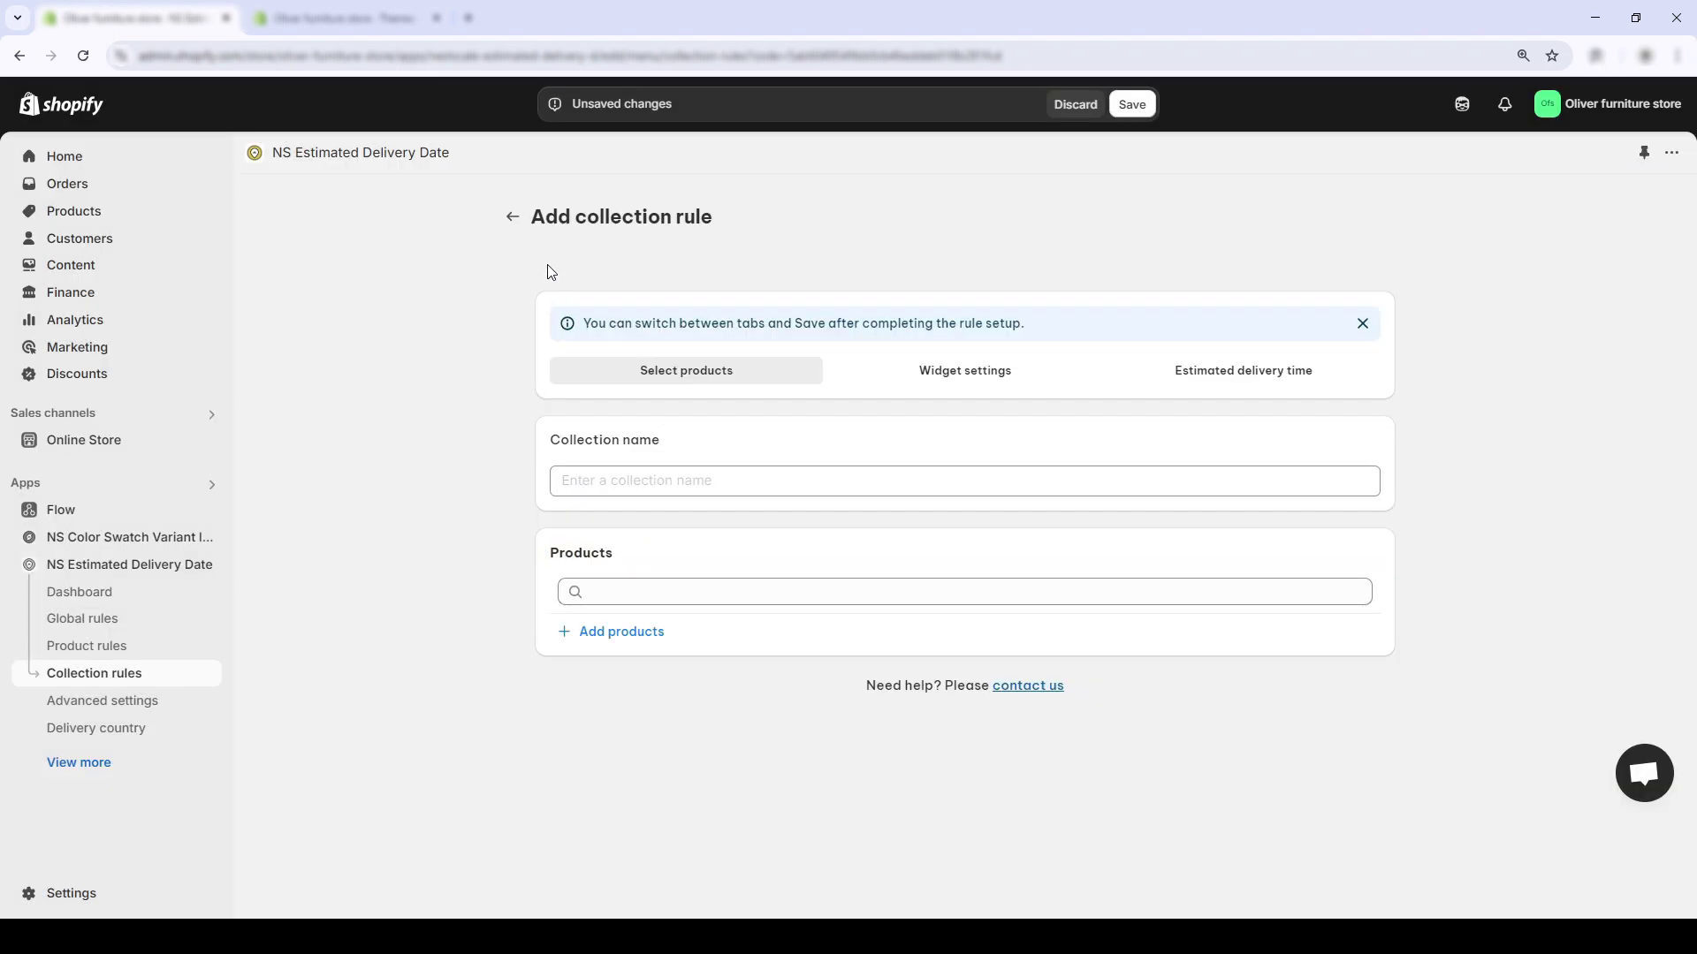
click(513, 217)
click(455, 441)
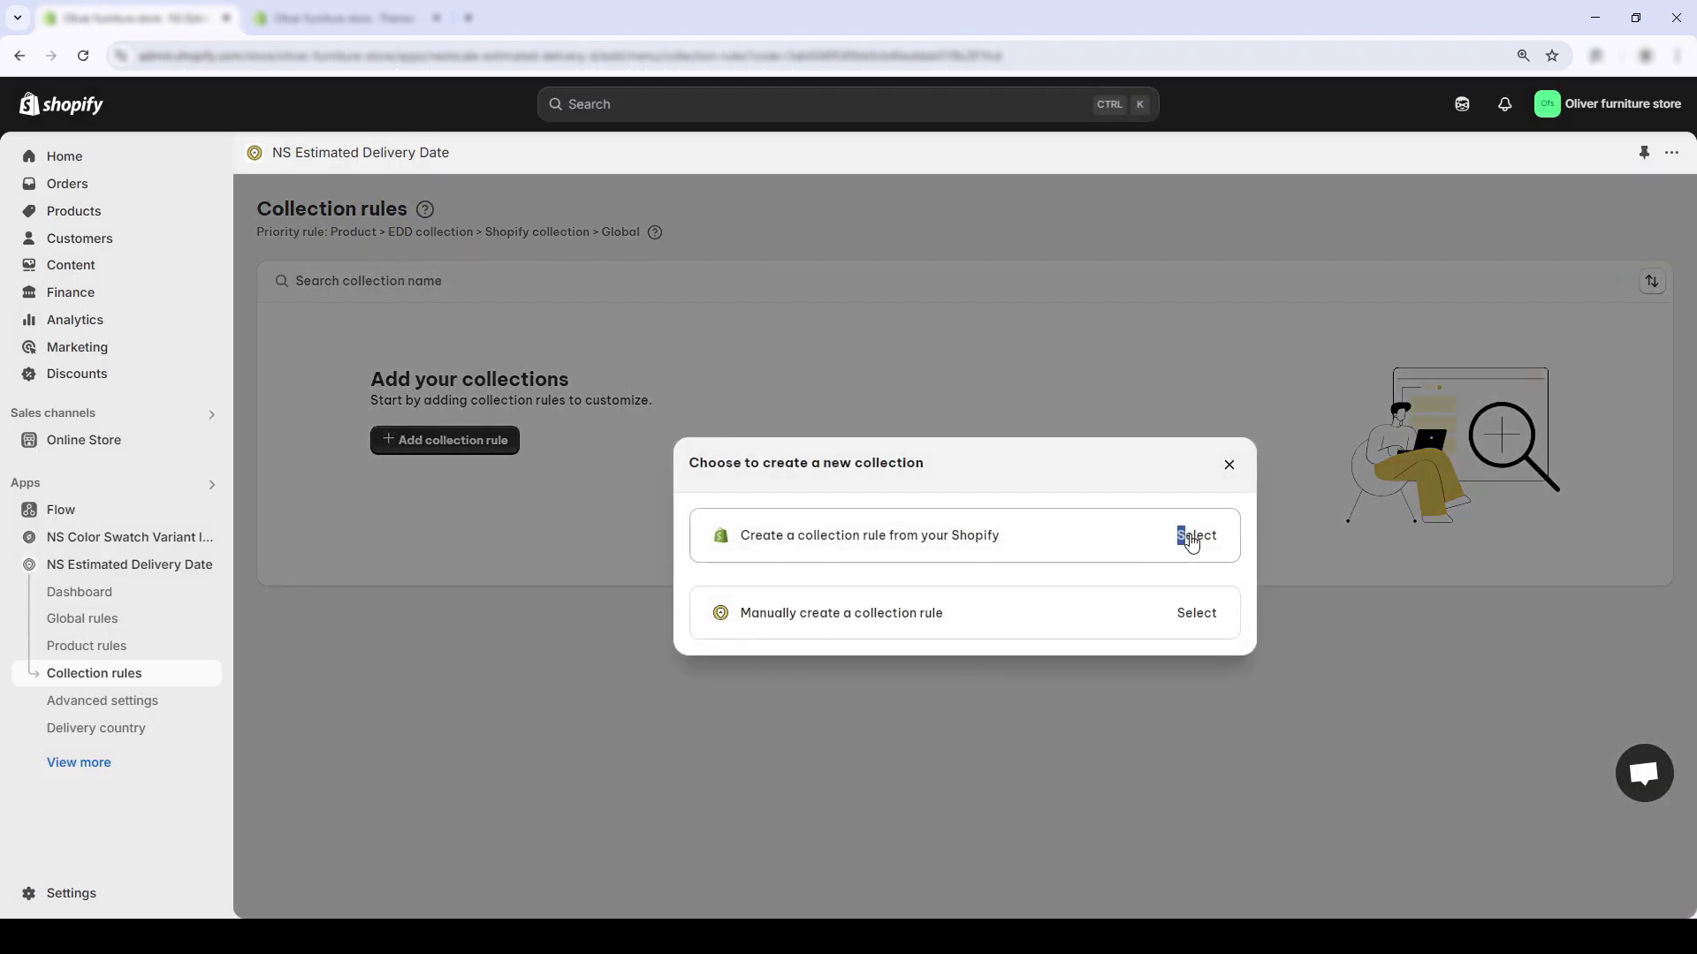
Base the collection rule on the Seasonal Grace store collection
click(1193, 535)
click(573, 485)
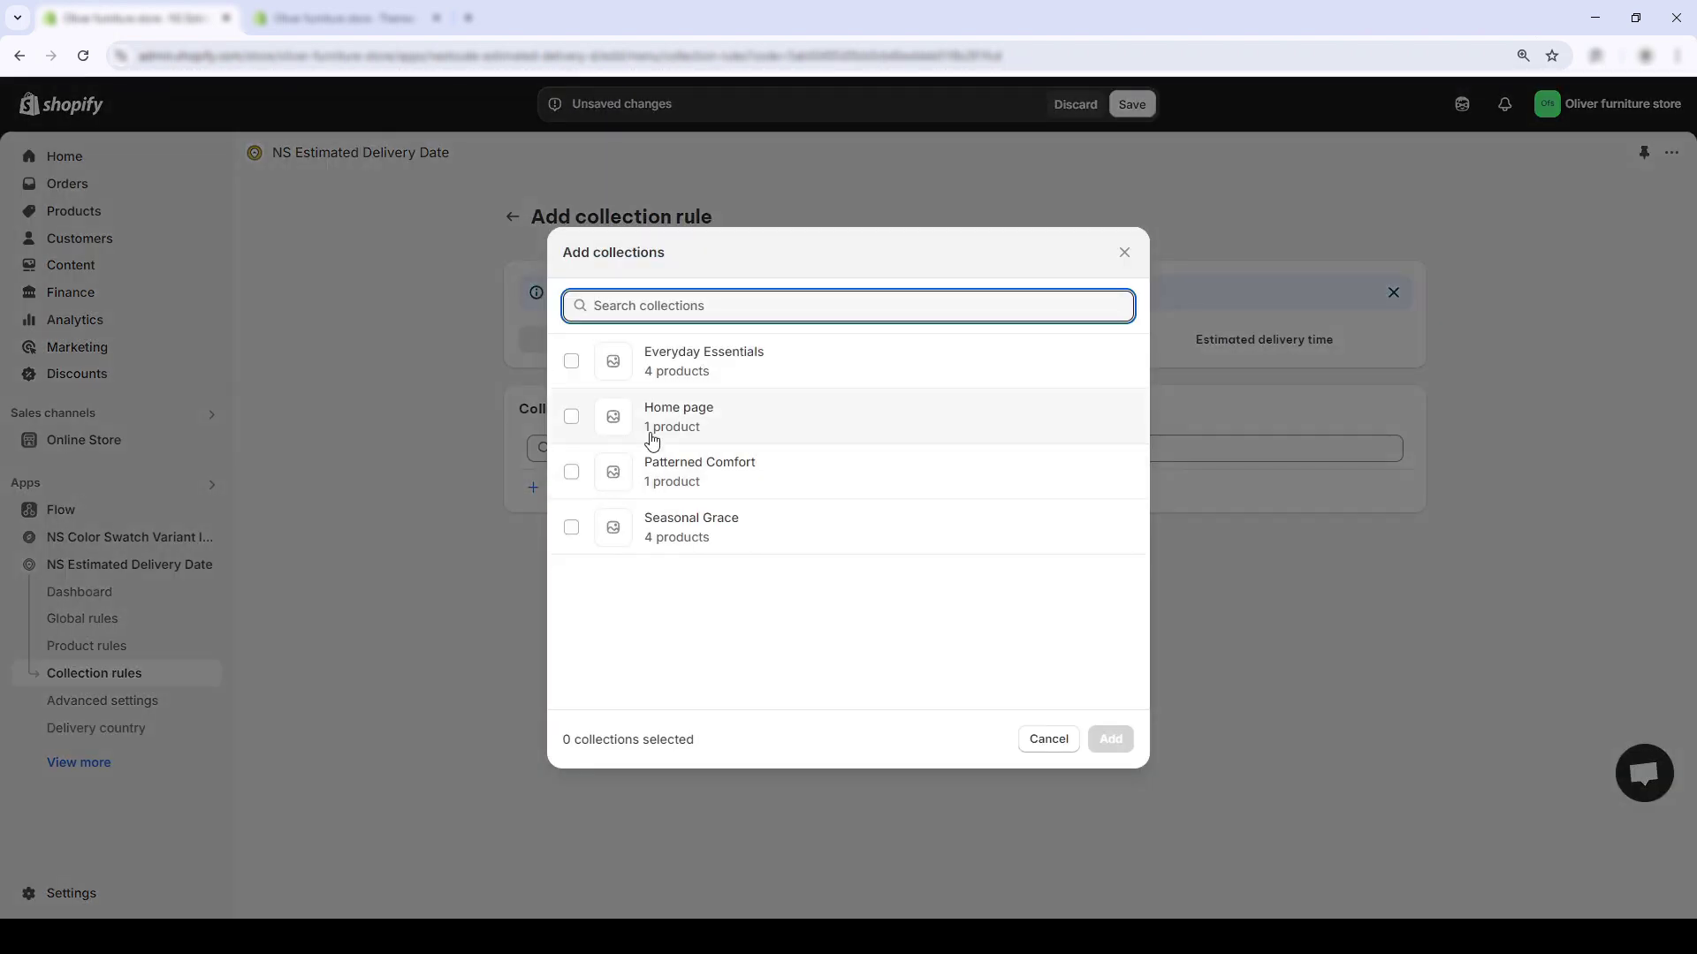
click(674, 529)
click(1110, 739)
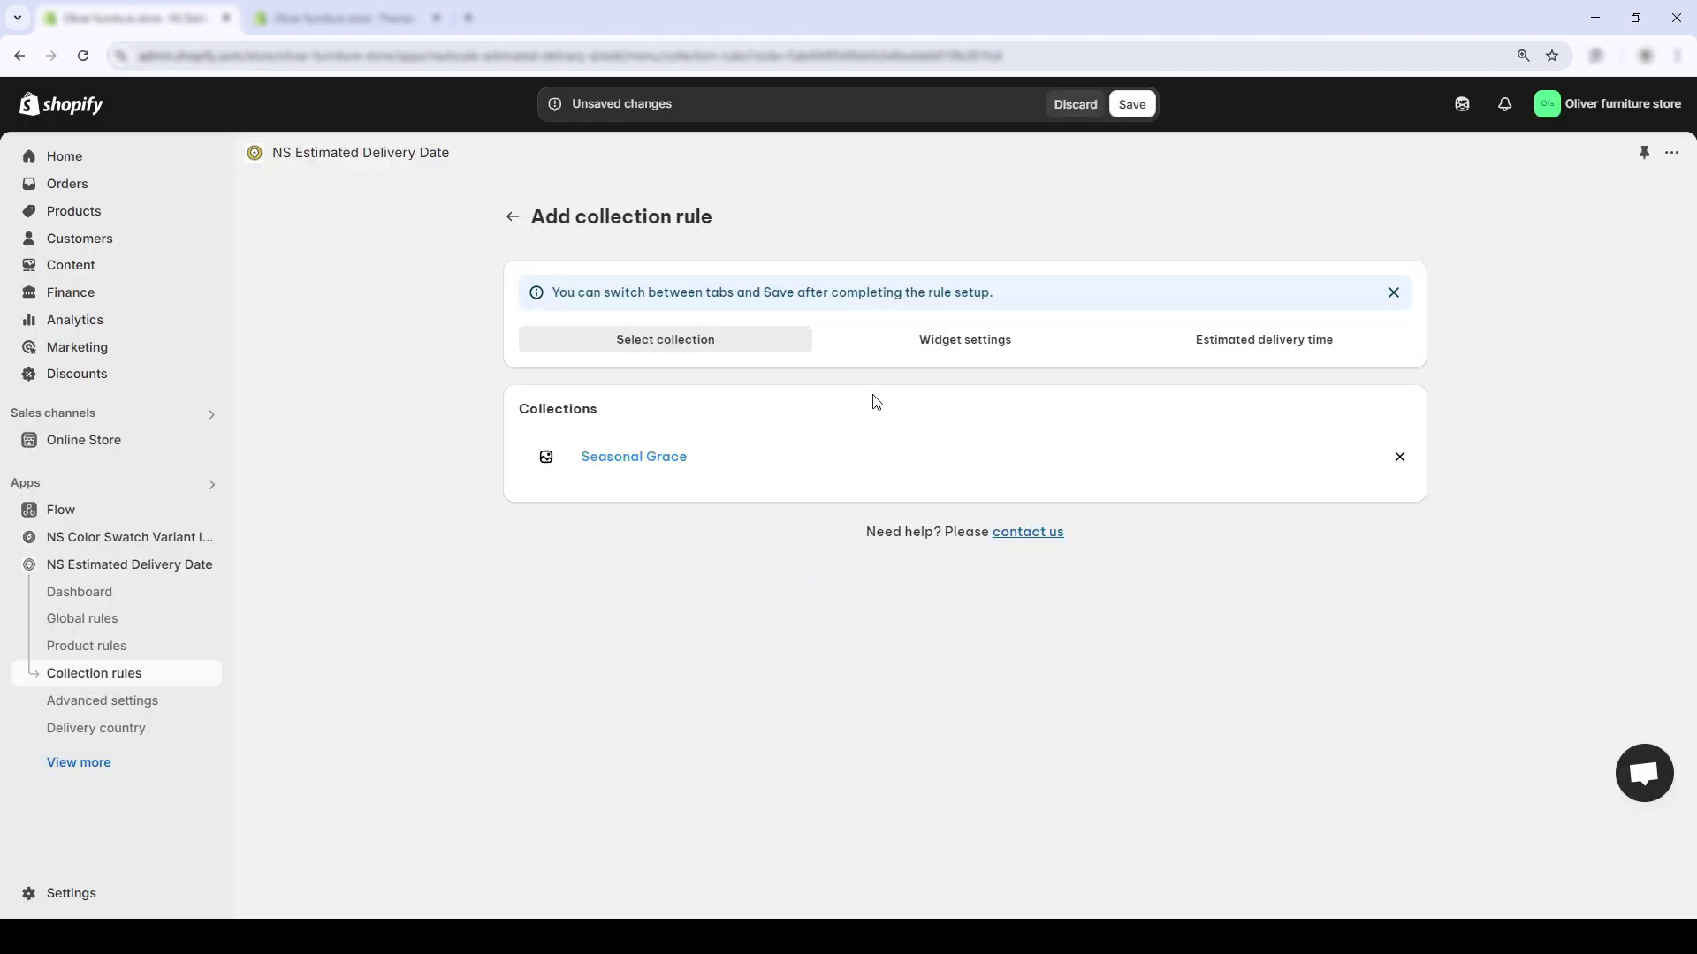
Review the rule's widget and delivery time settings, then save the Seasonal Grace rule
click(962, 347)
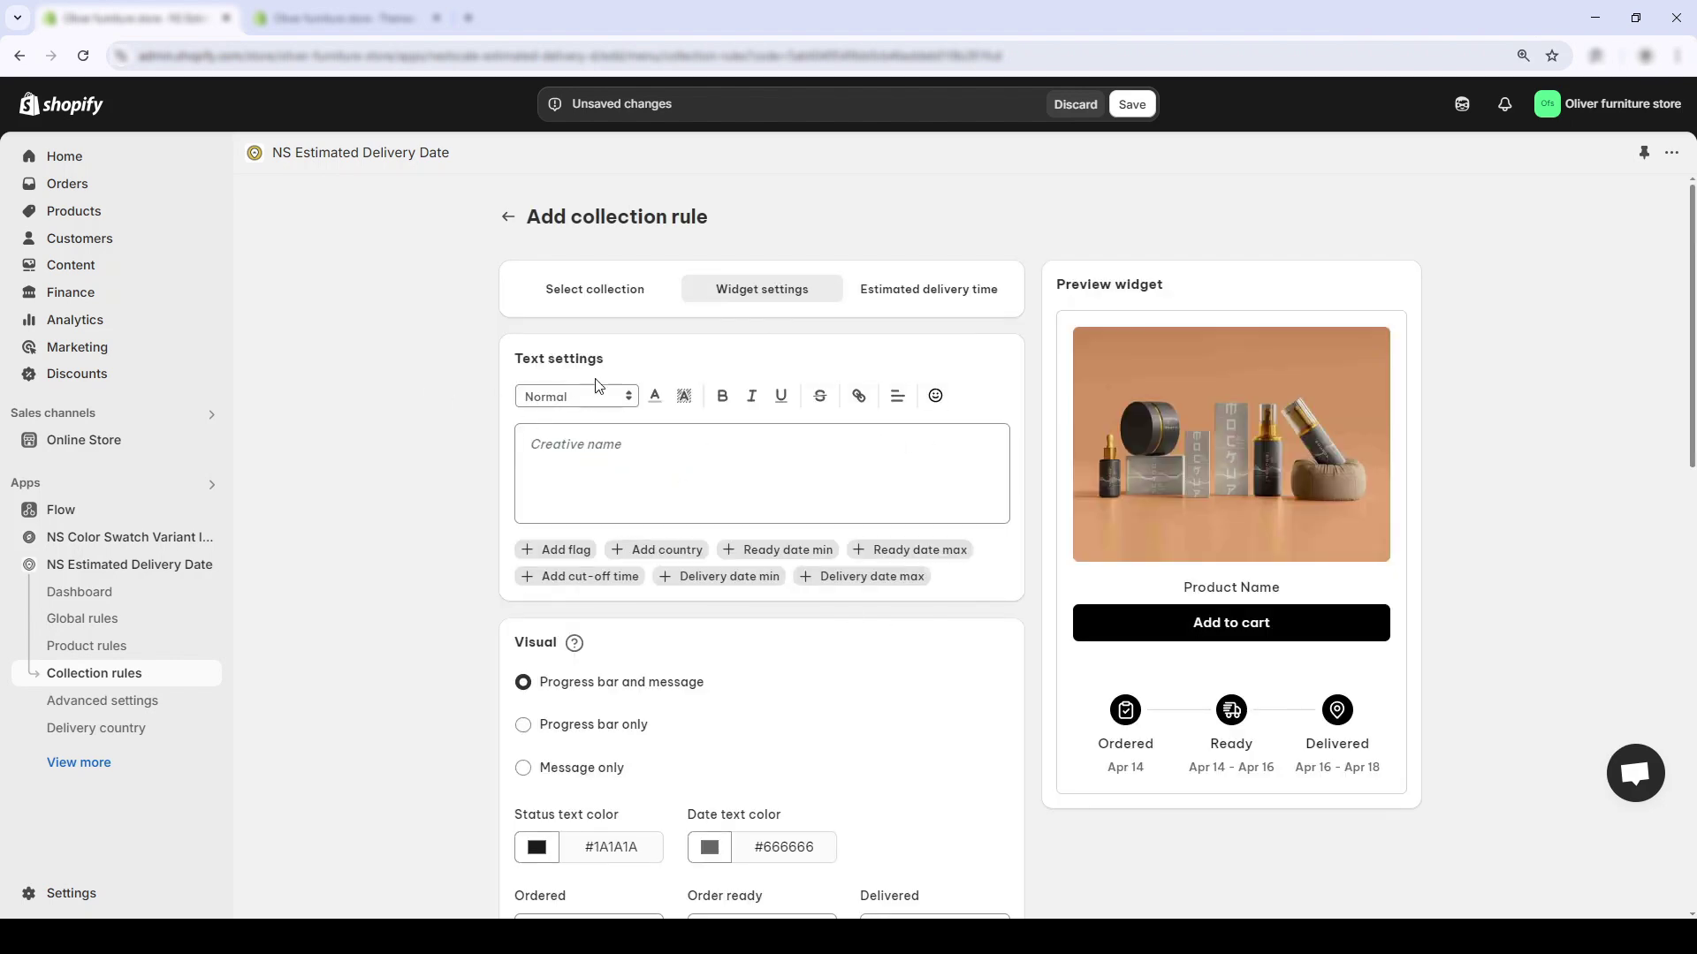
scroll(680, 480, down, 1)
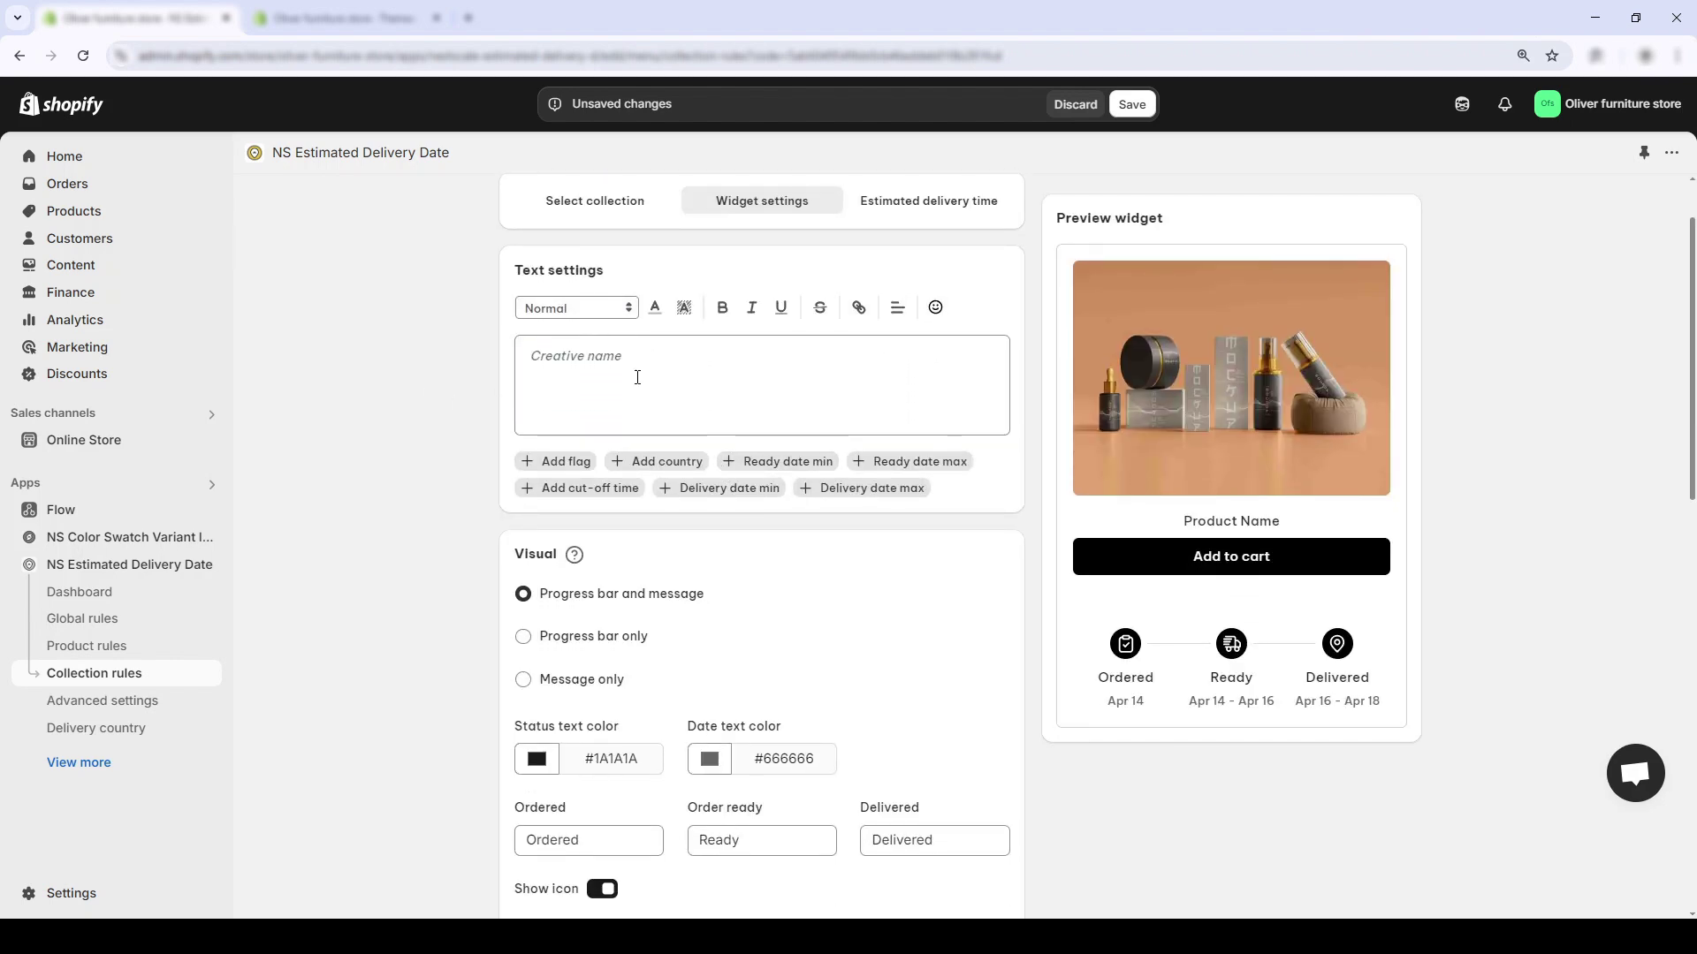
scroll(686, 504, down, 10)
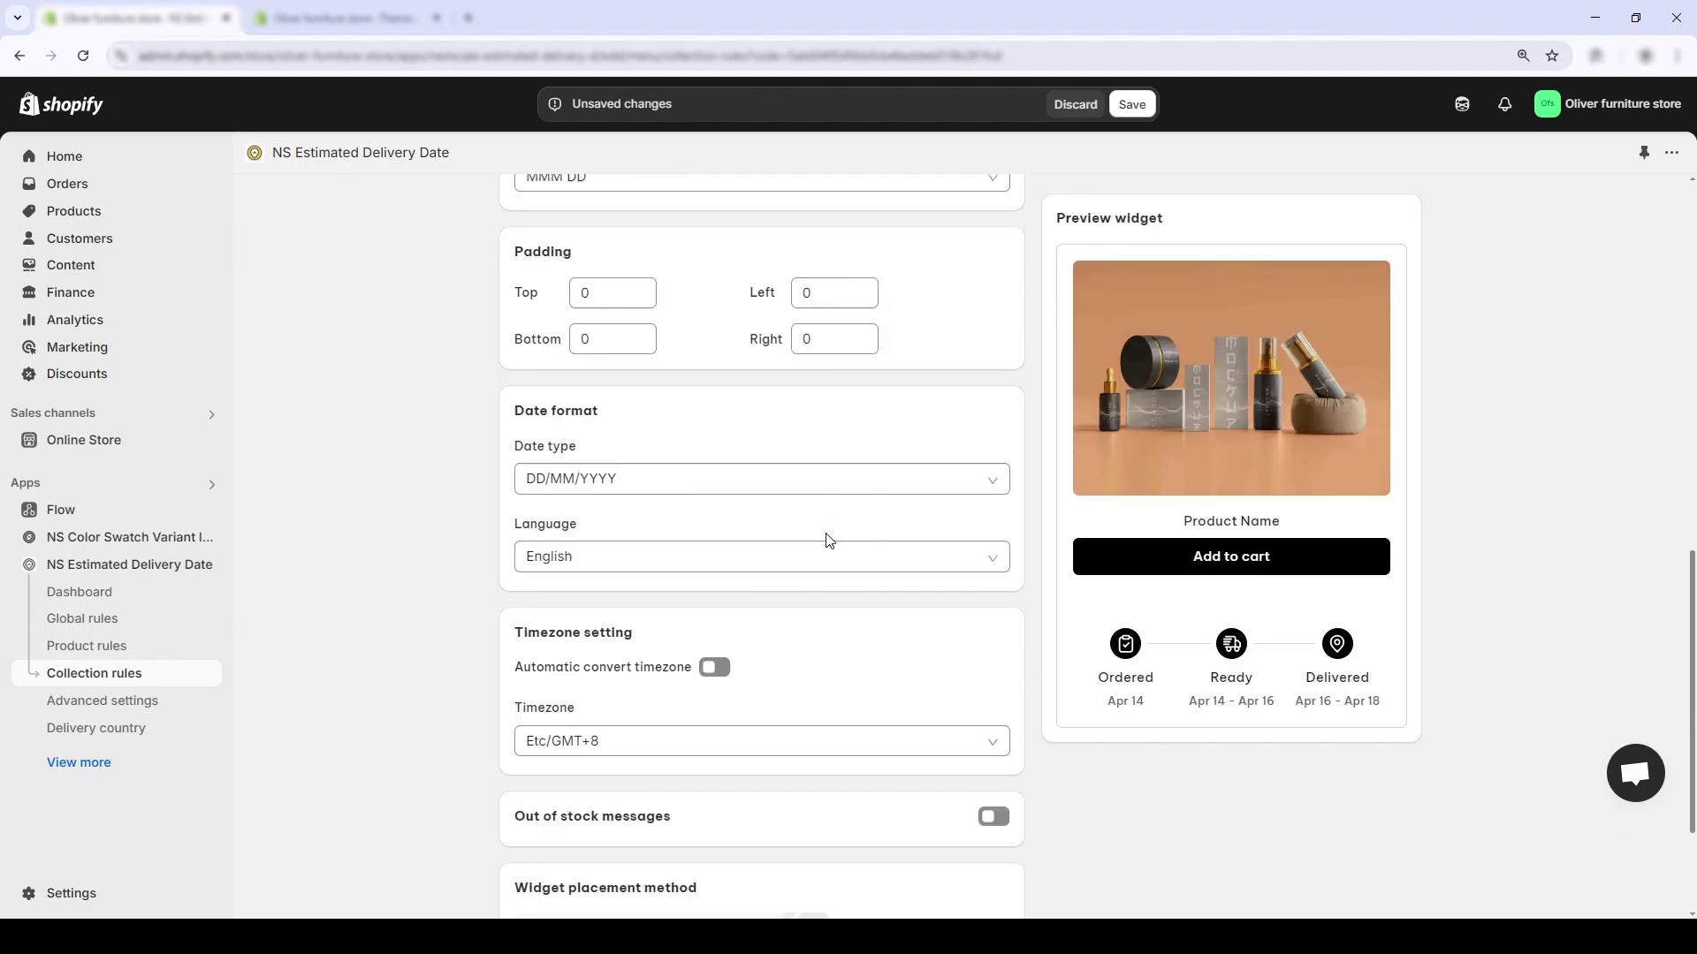
scroll(810, 531, down, 1)
scroll(840, 496, up, 13)
click(869, 283)
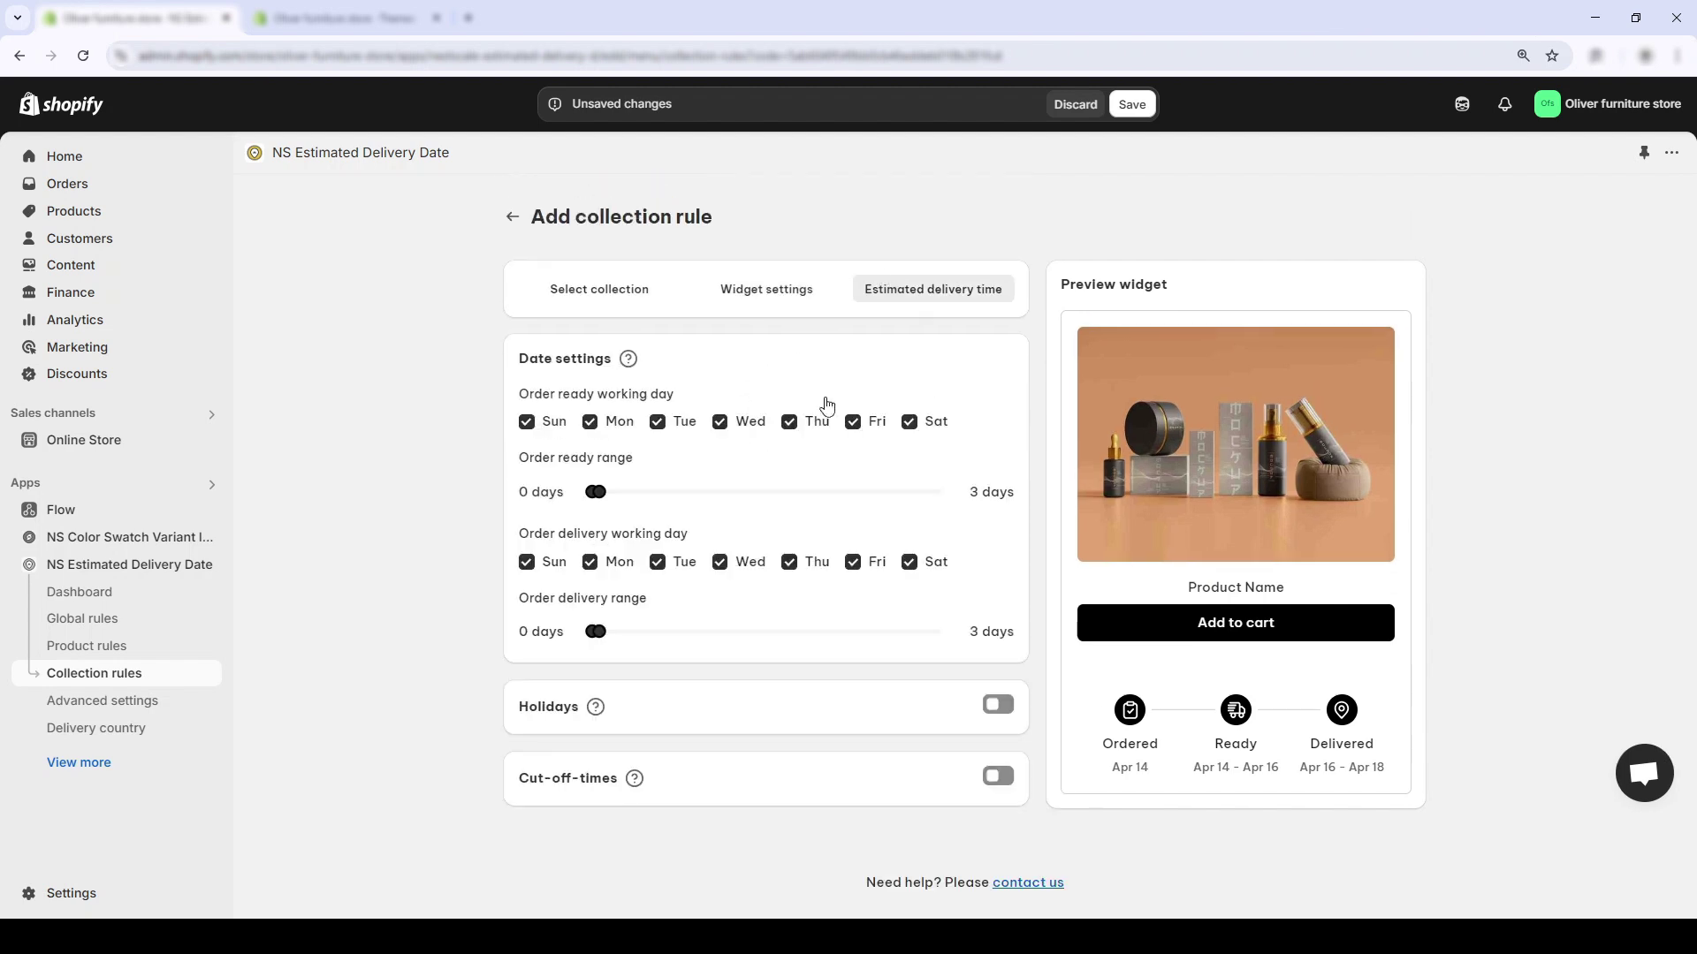
click(1131, 104)
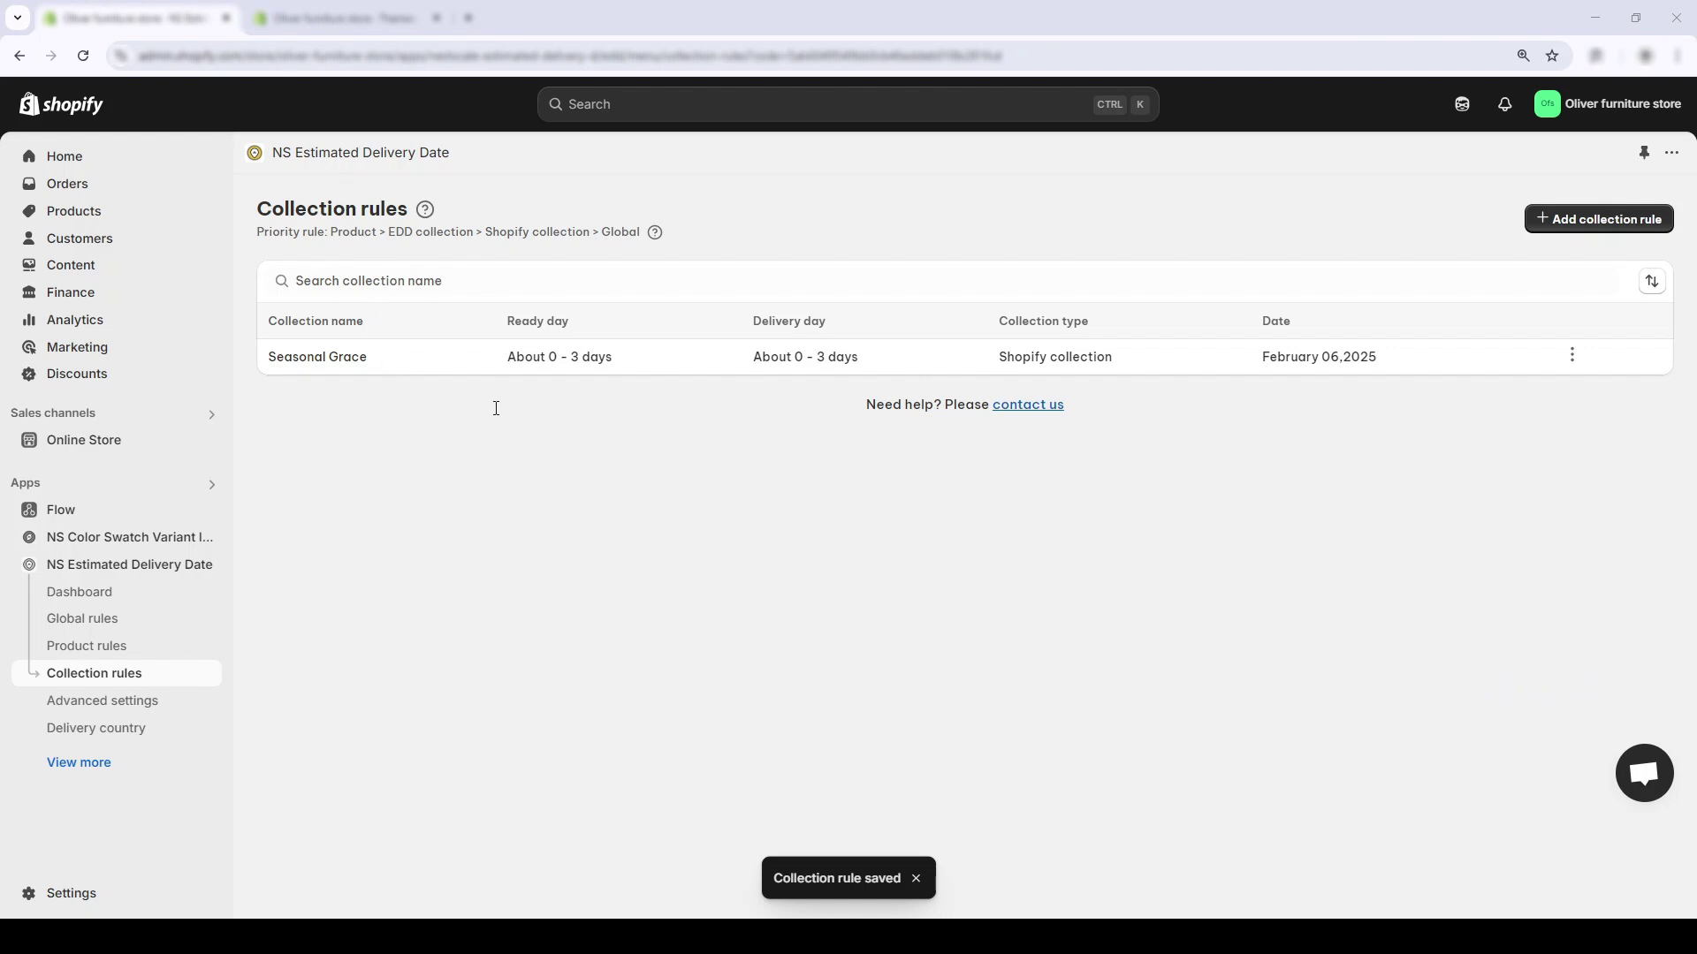
Start a new product rule and add the product Curtains with Heading Tape to it
click(133, 647)
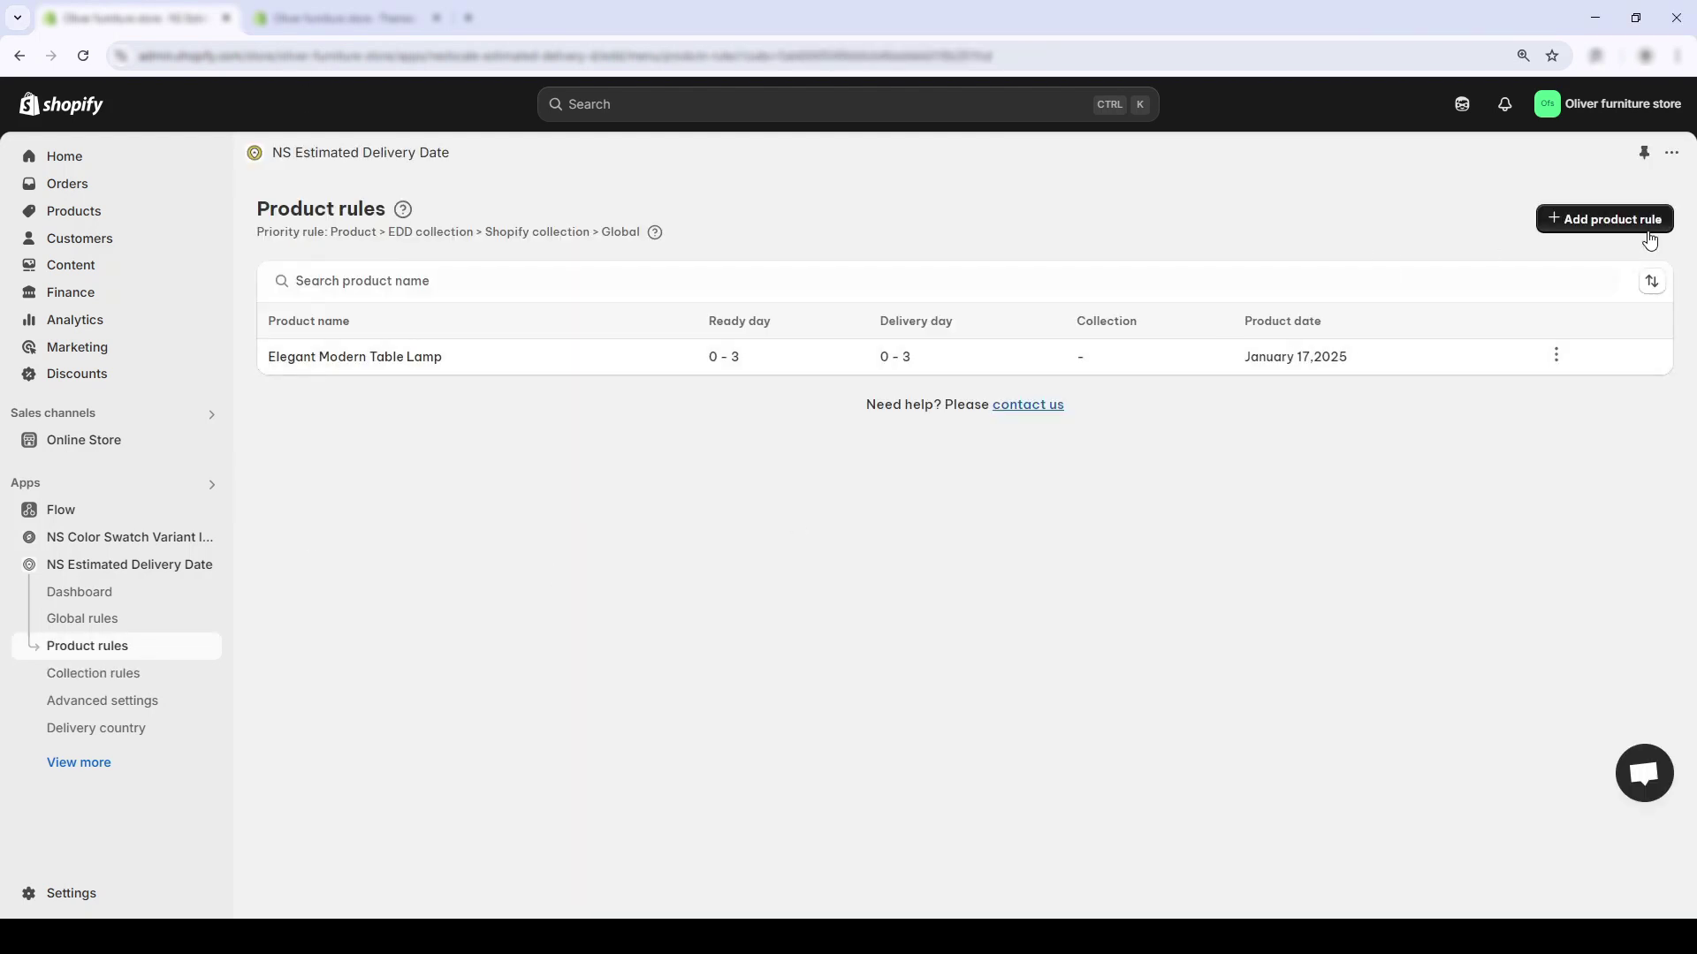
click(1634, 219)
click(590, 488)
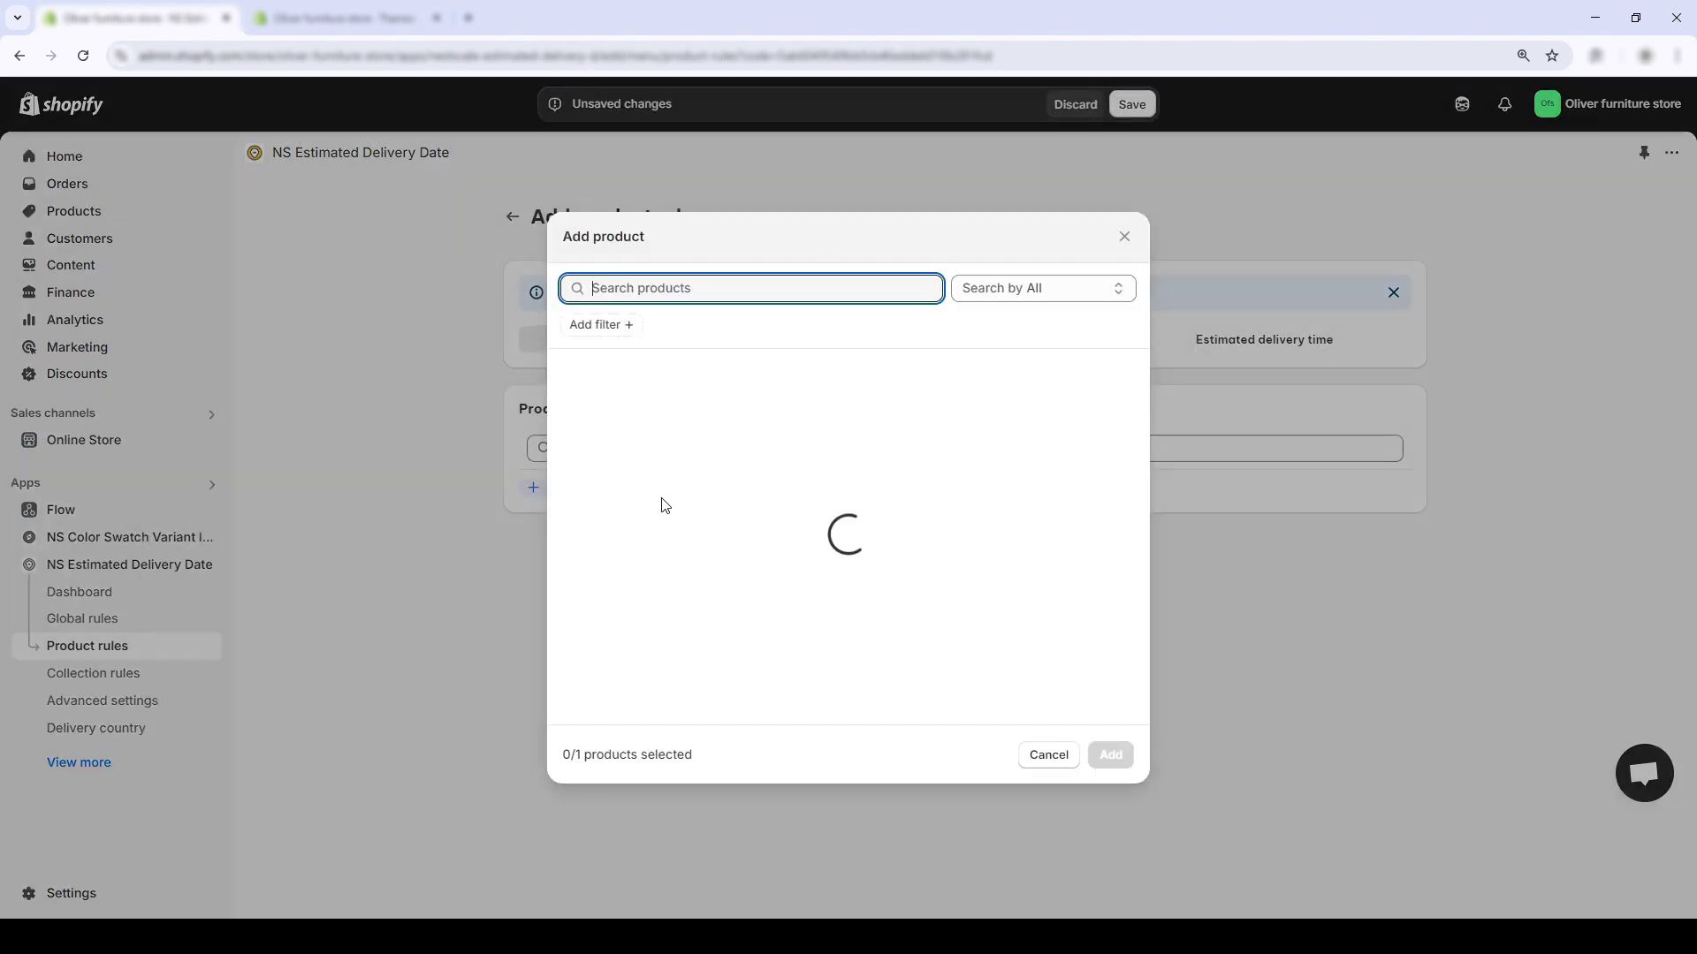
click(707, 432)
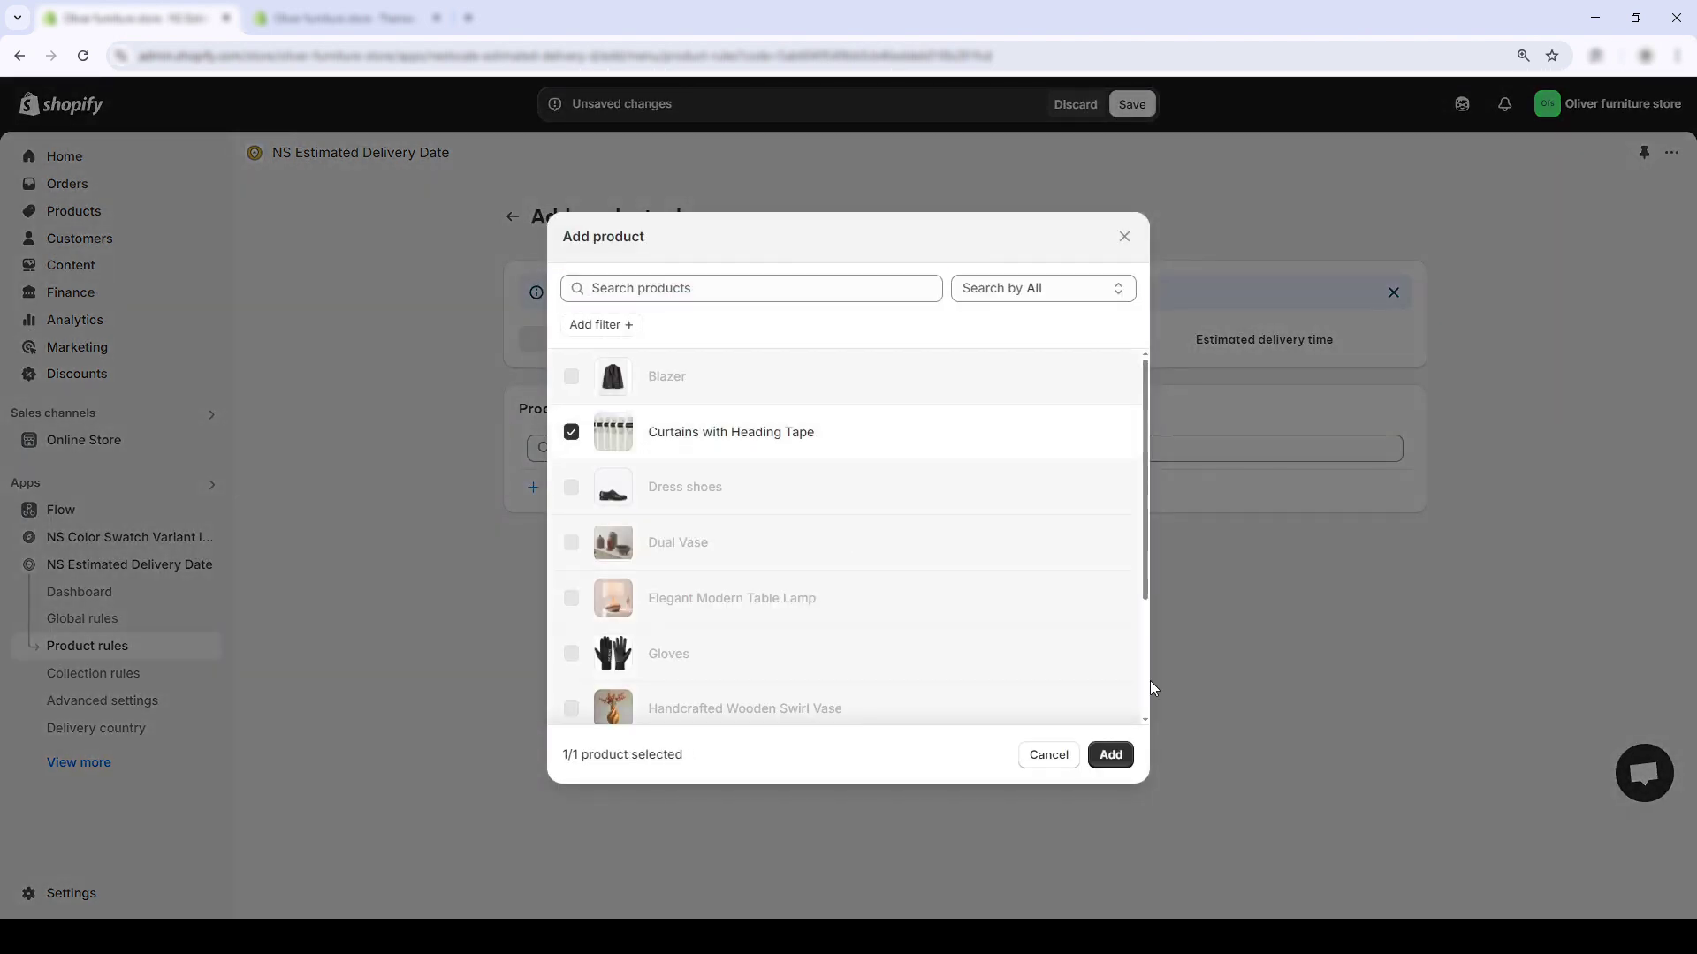
click(1111, 755)
Look over the rule's widget and delivery time settings, then discard the unsaved Curtains rule
click(919, 335)
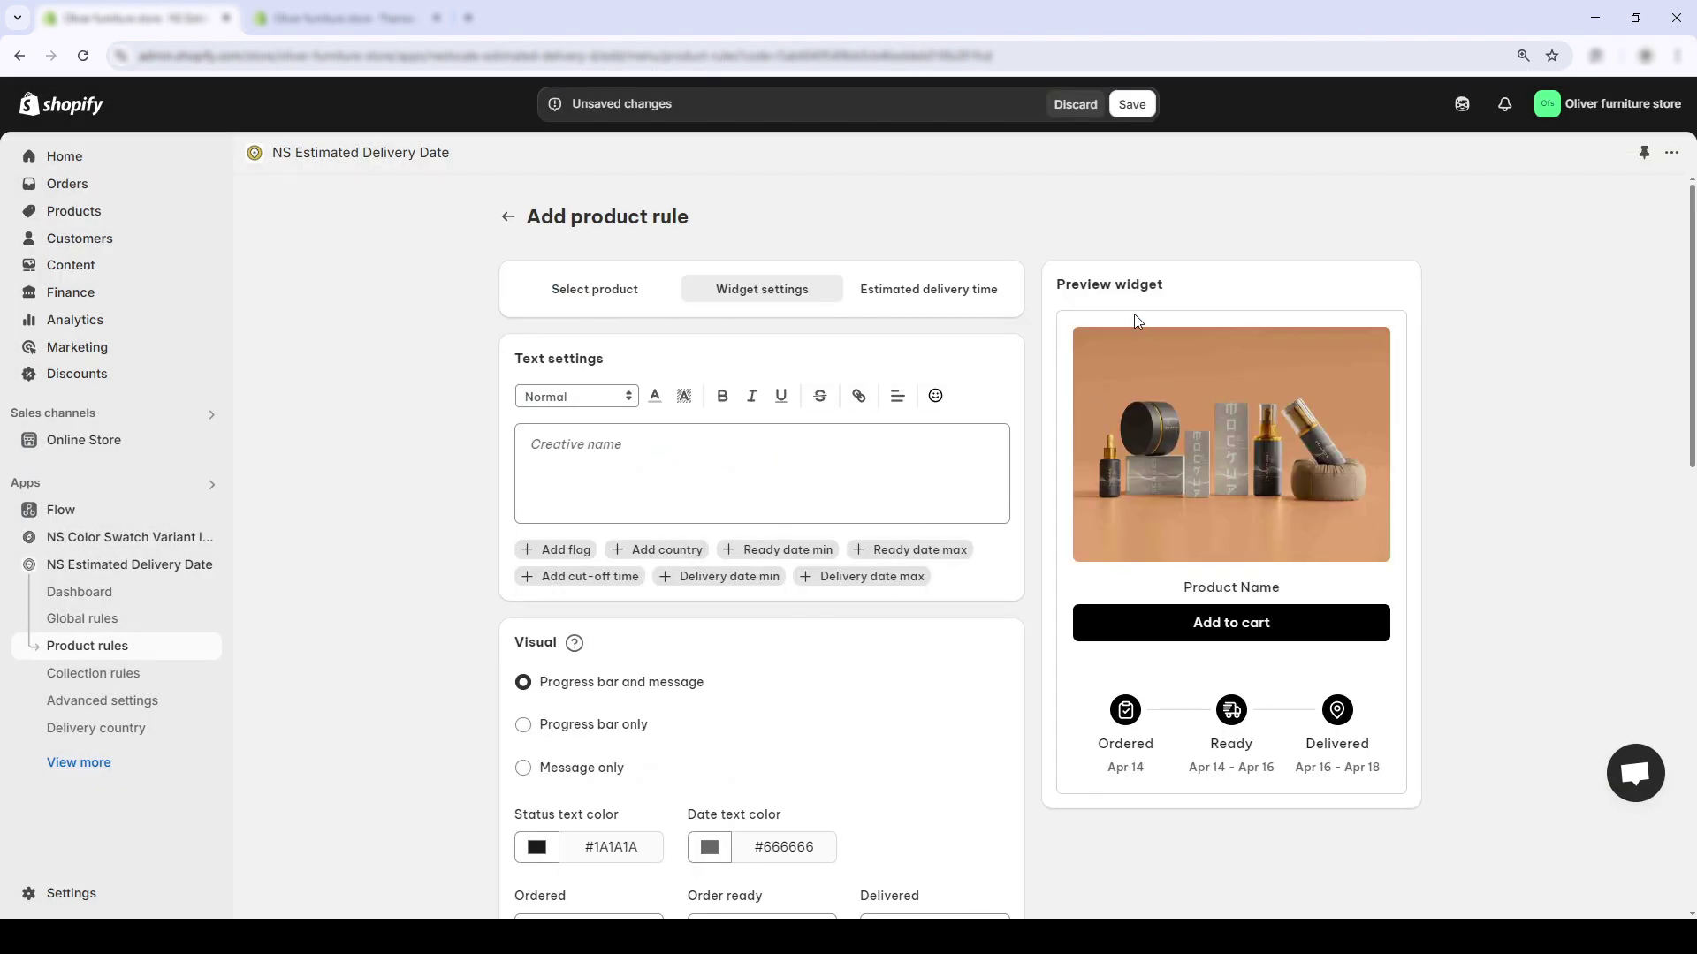
scroll(1137, 354, down, 1)
scroll(904, 292, up, 1)
click(905, 284)
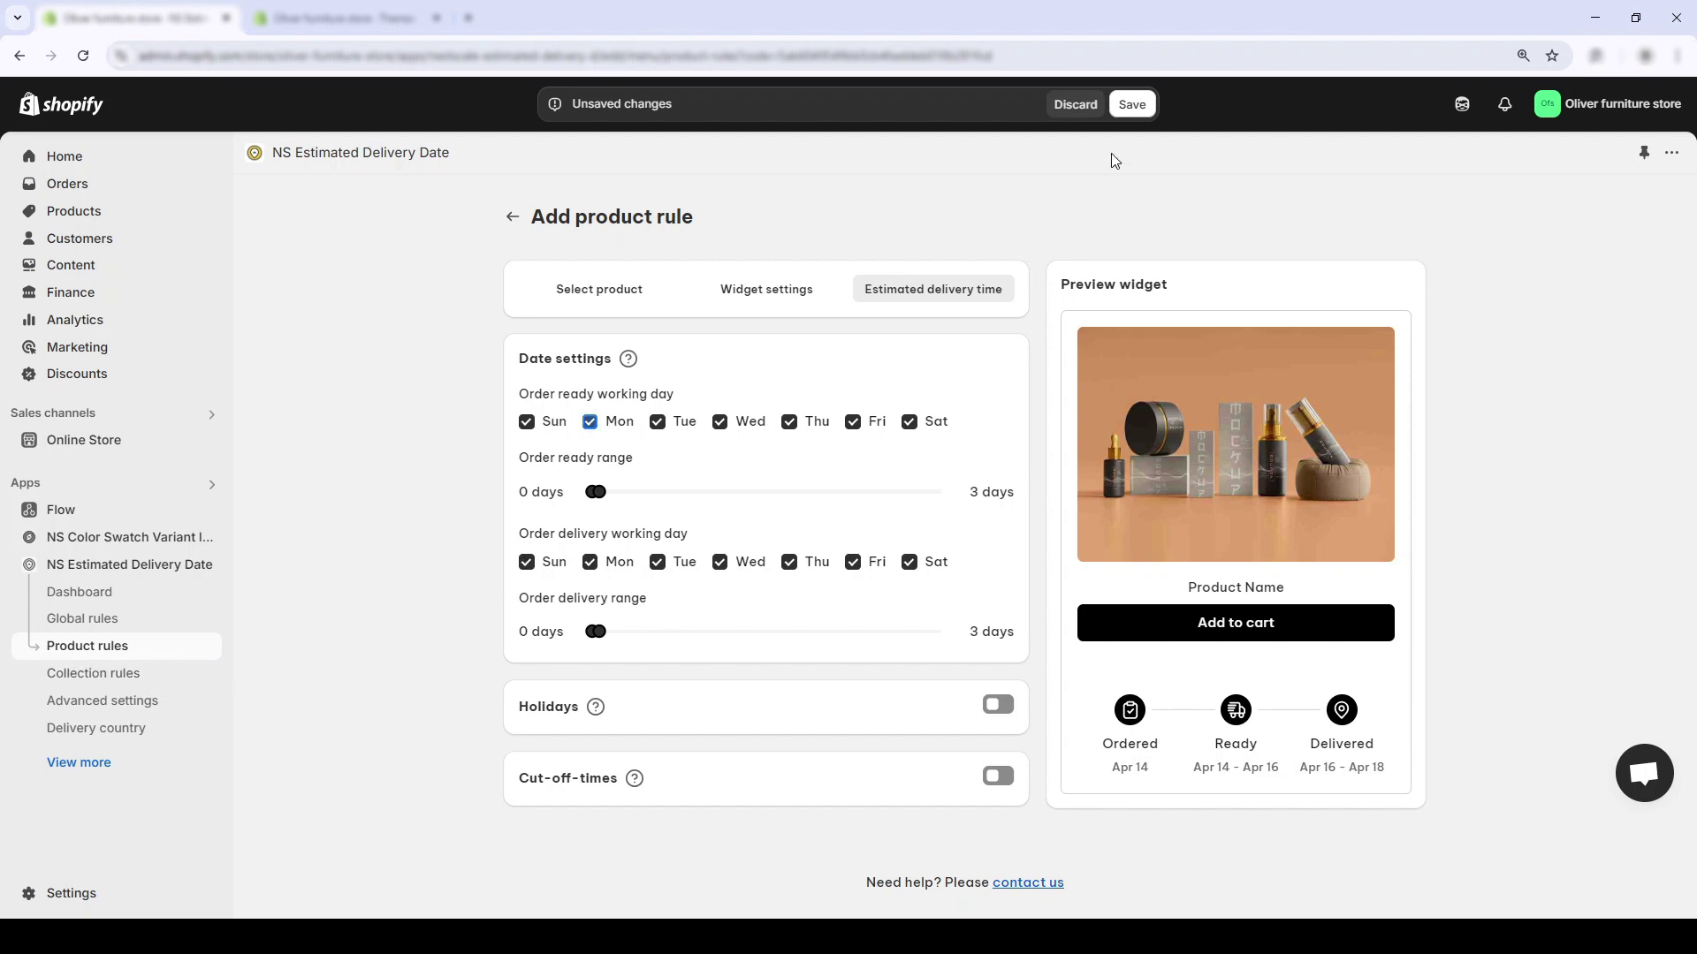
click(1092, 111)
click(1204, 600)
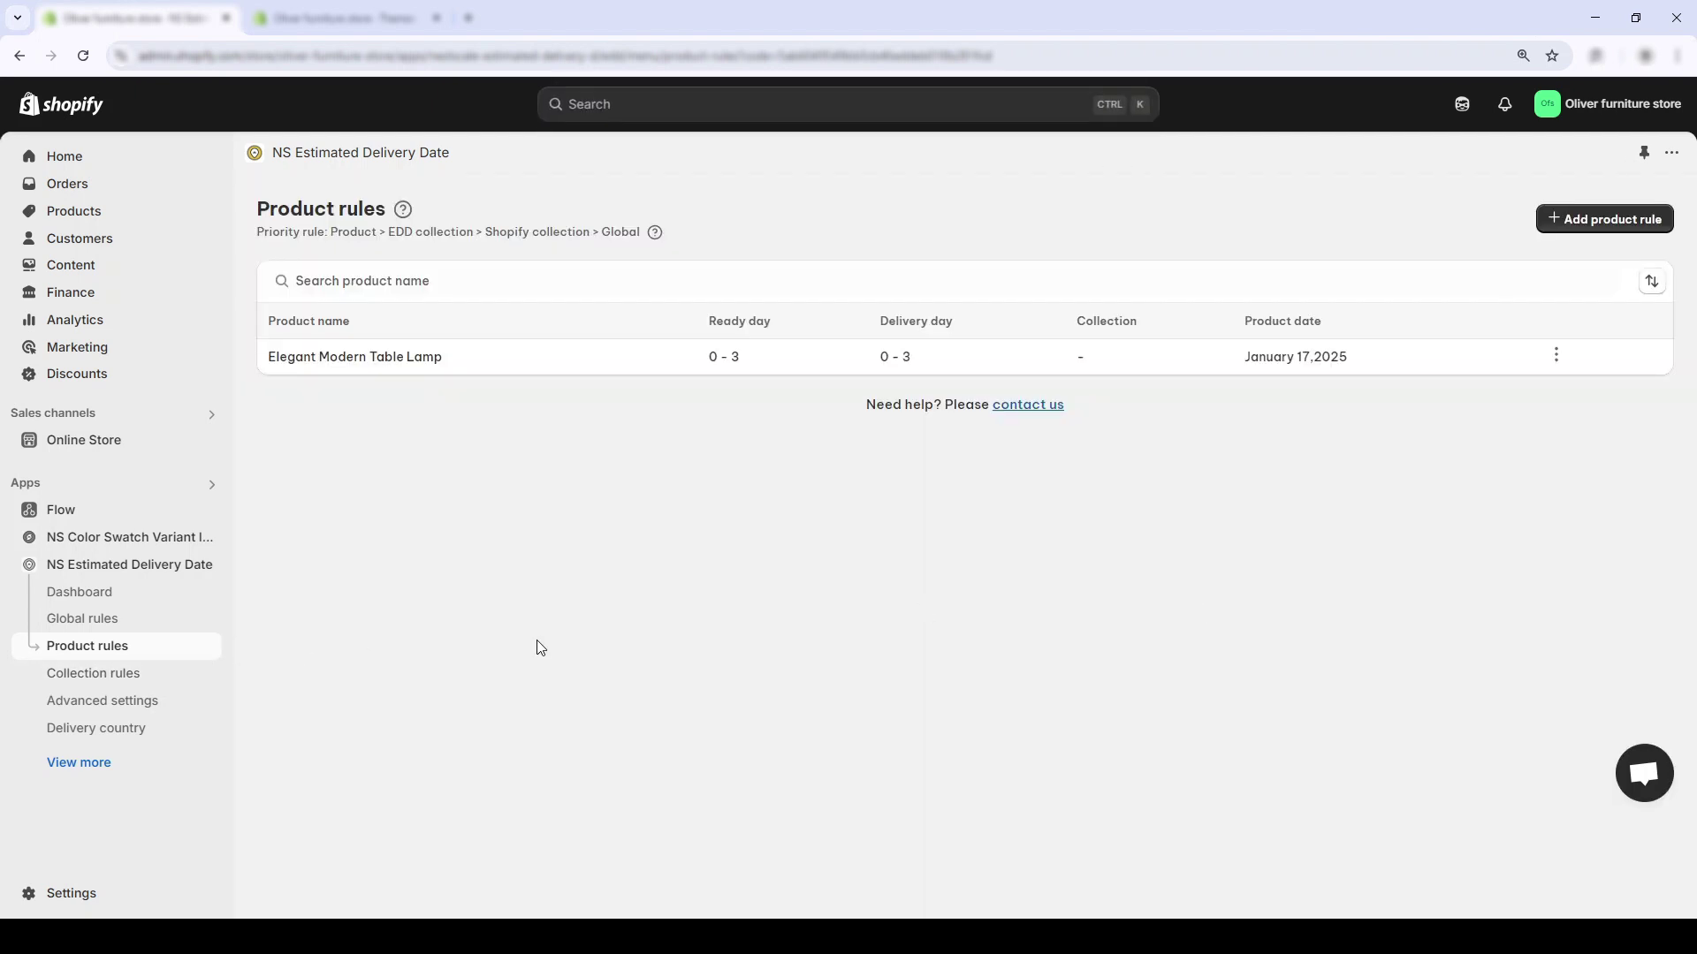
Turn on Show widget on cart & checkout in Advanced settings, then go to Delivery country
click(195, 705)
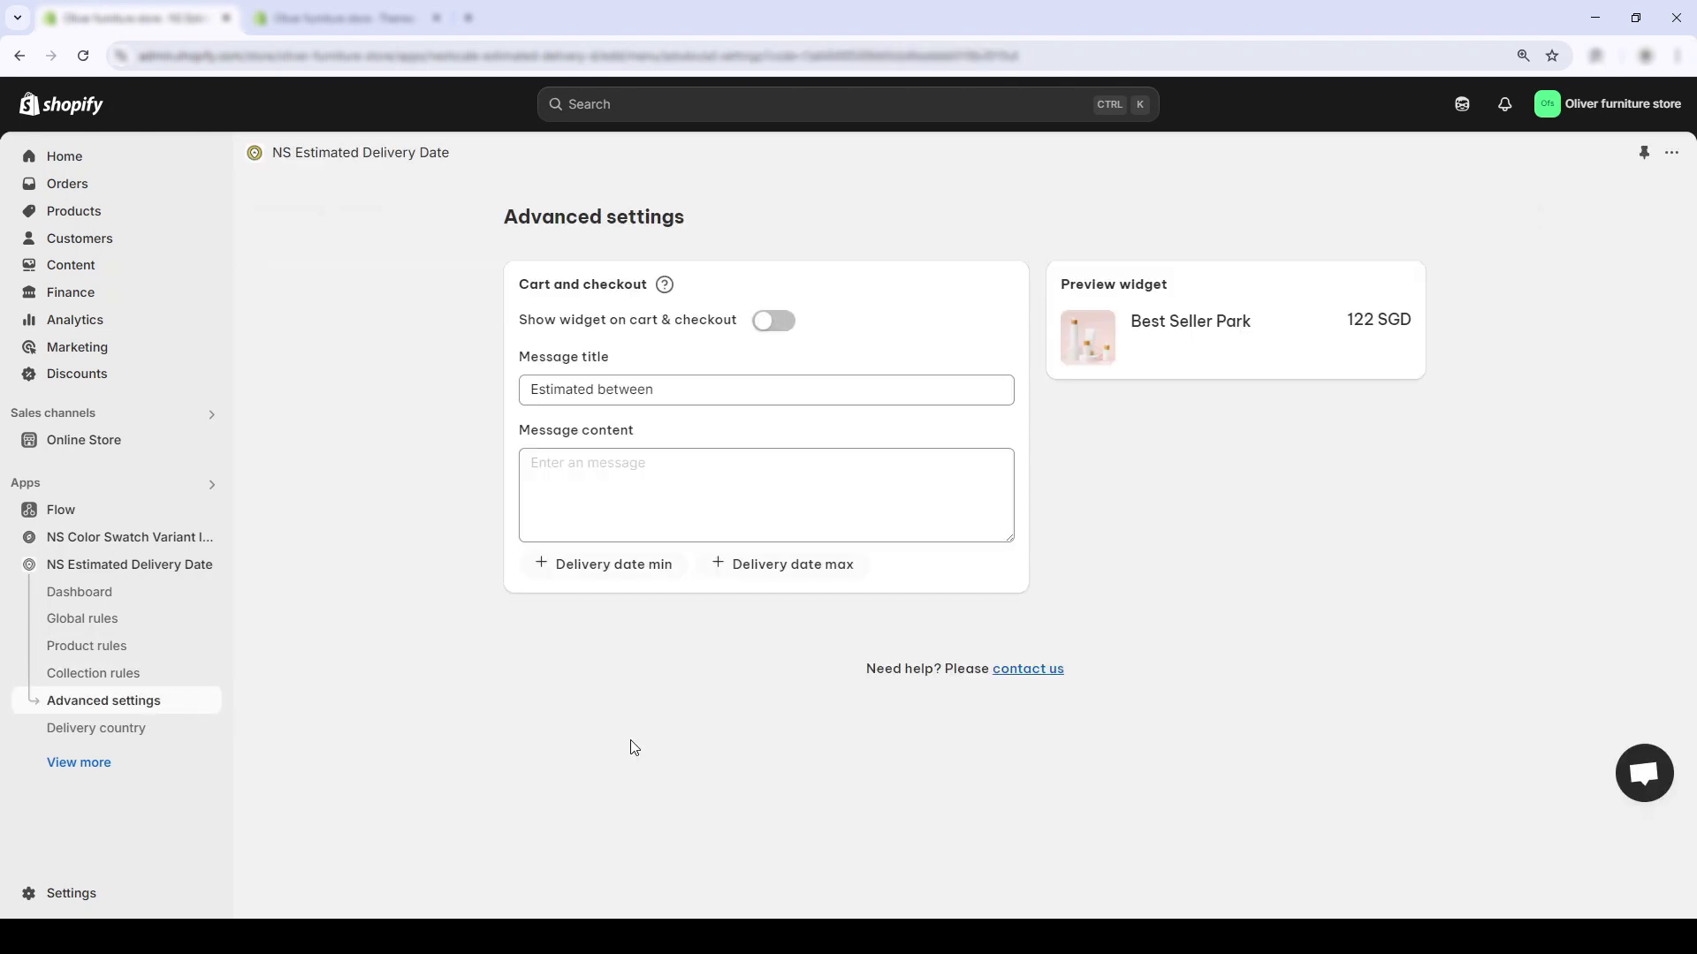
click(181, 765)
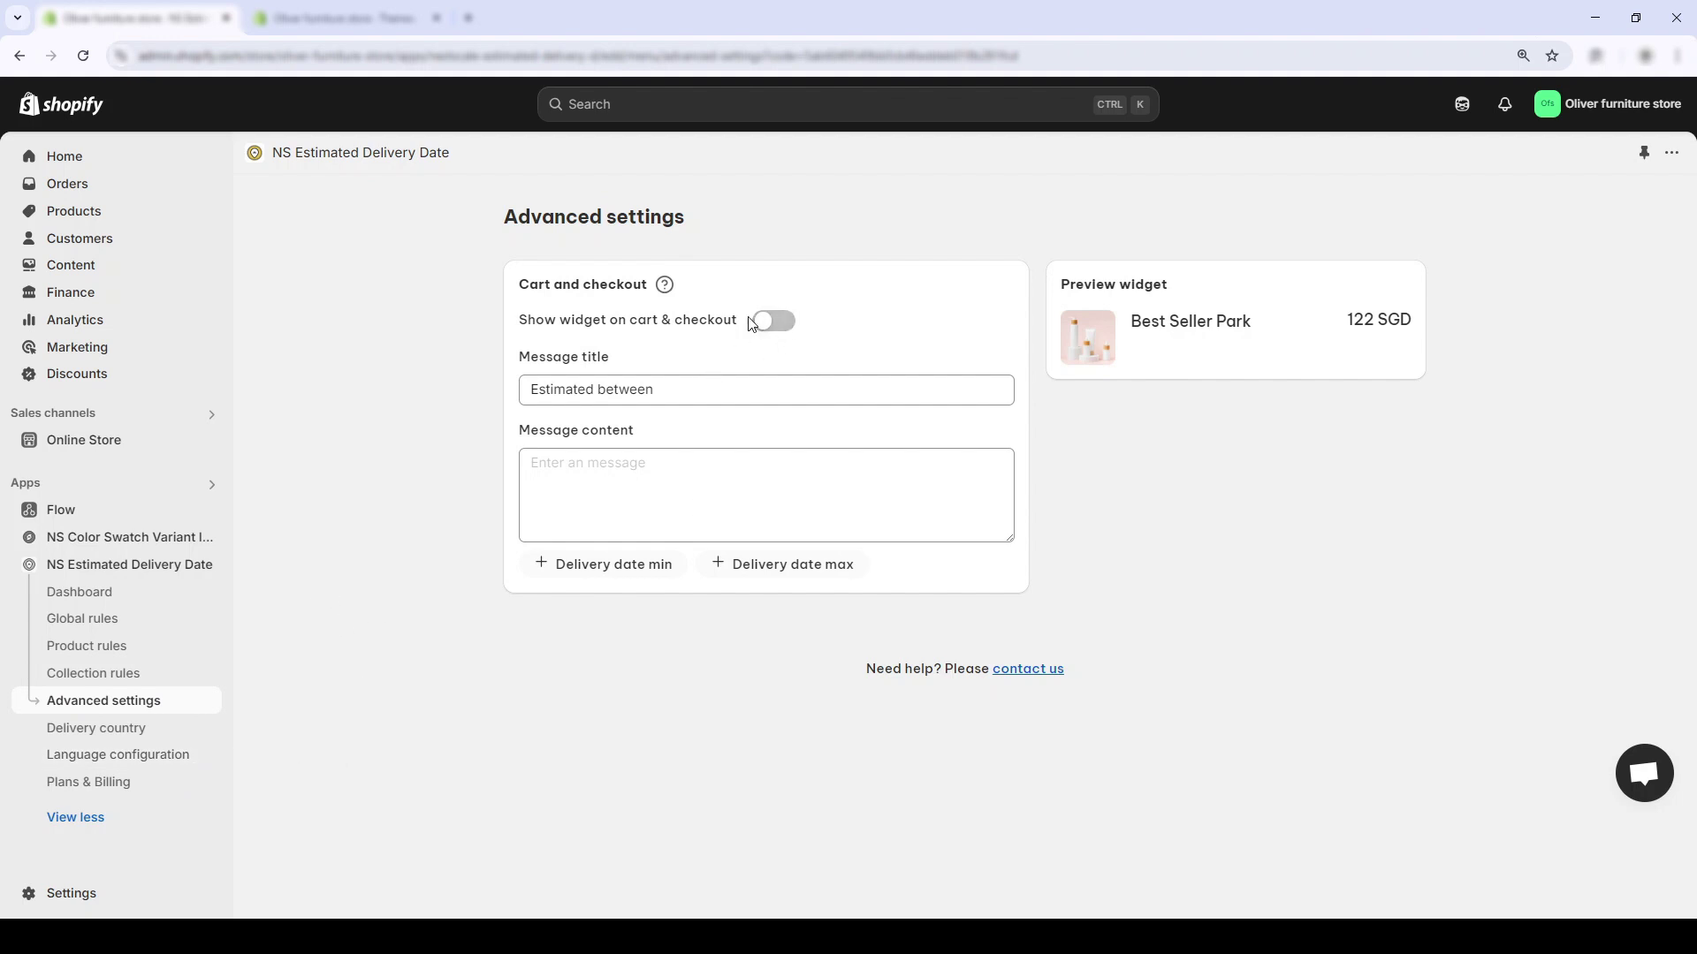
click(773, 321)
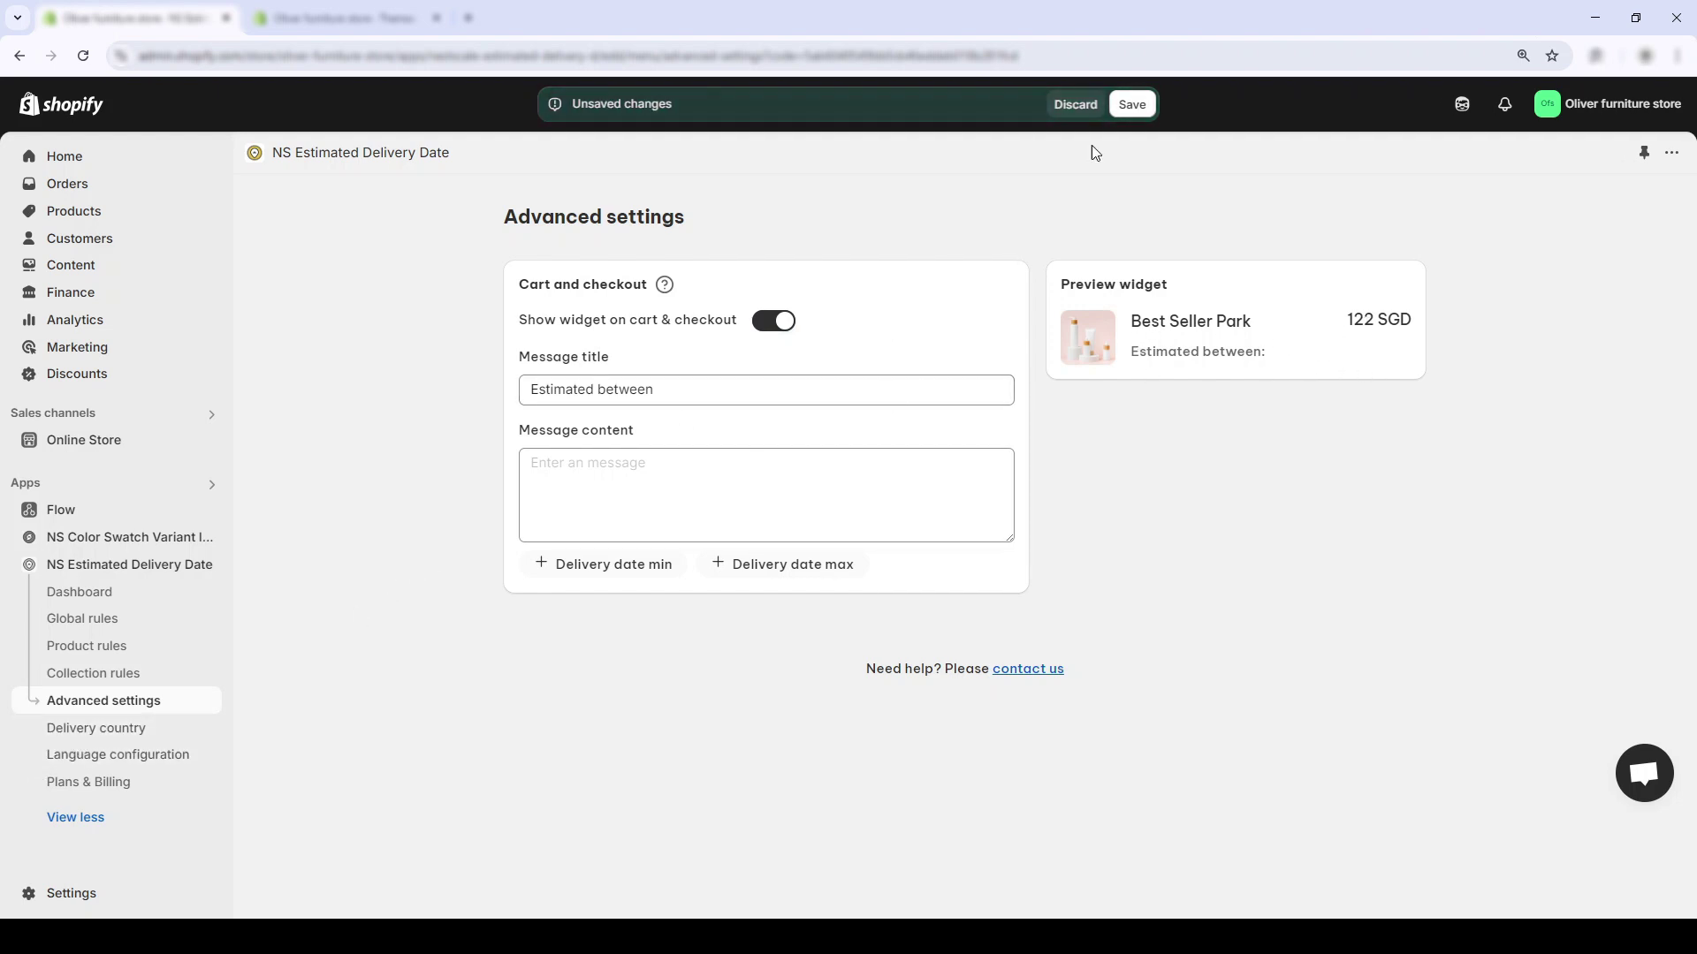
click(159, 736)
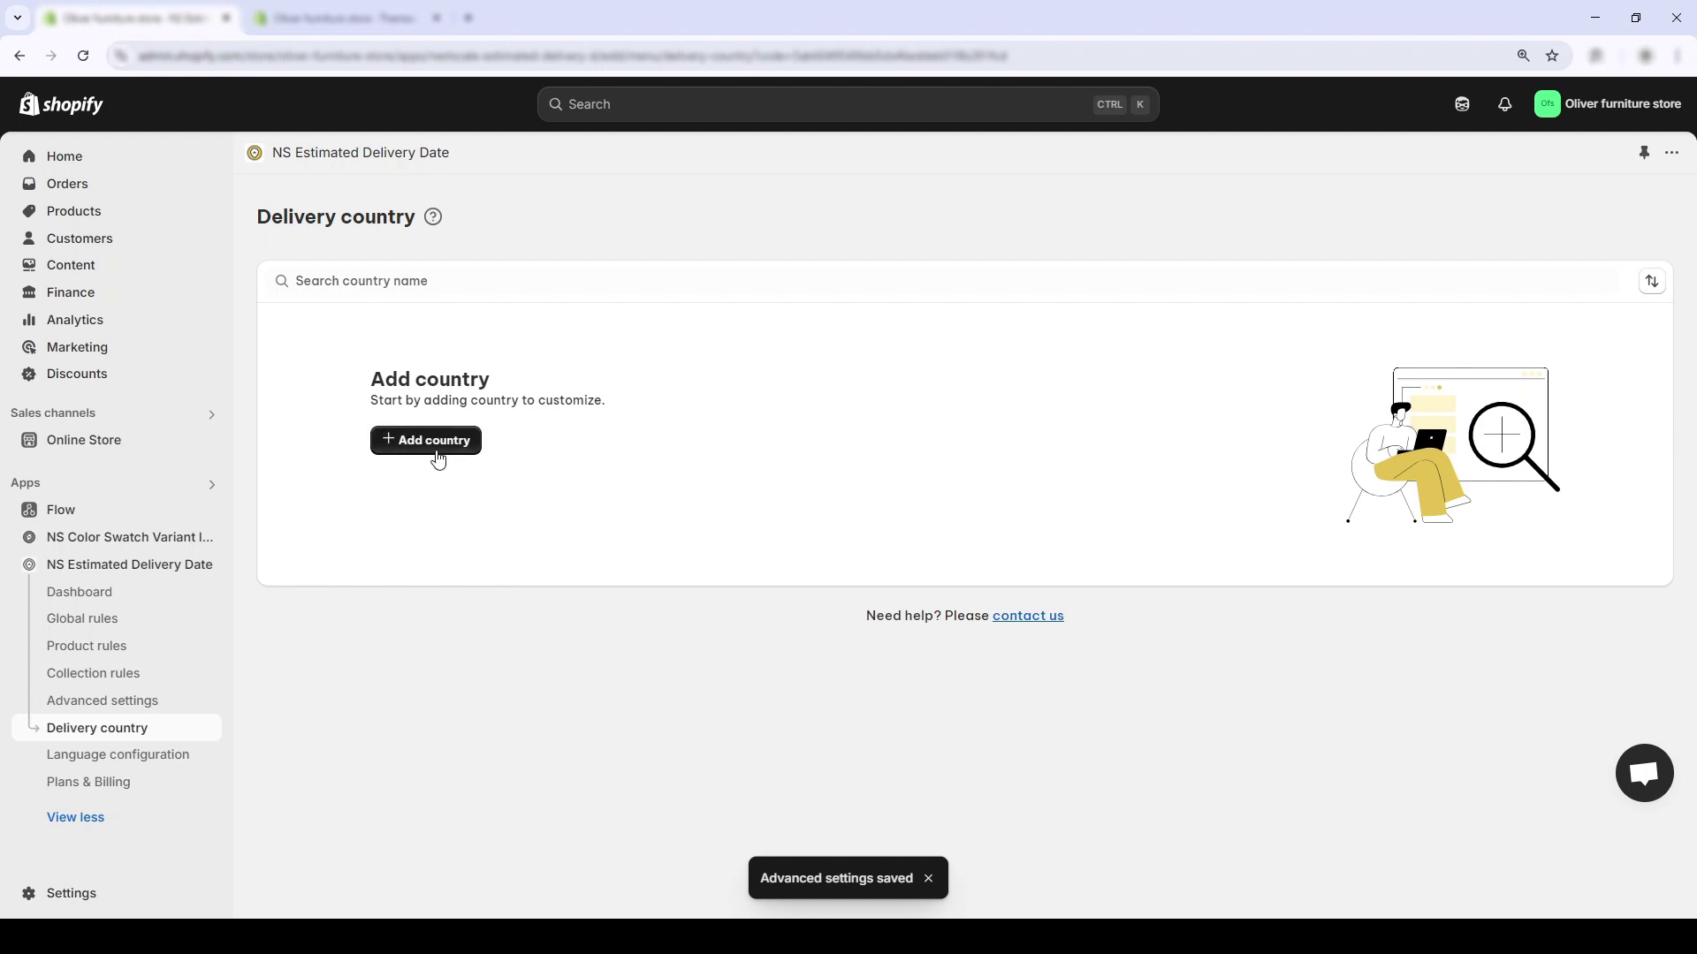
click(437, 451)
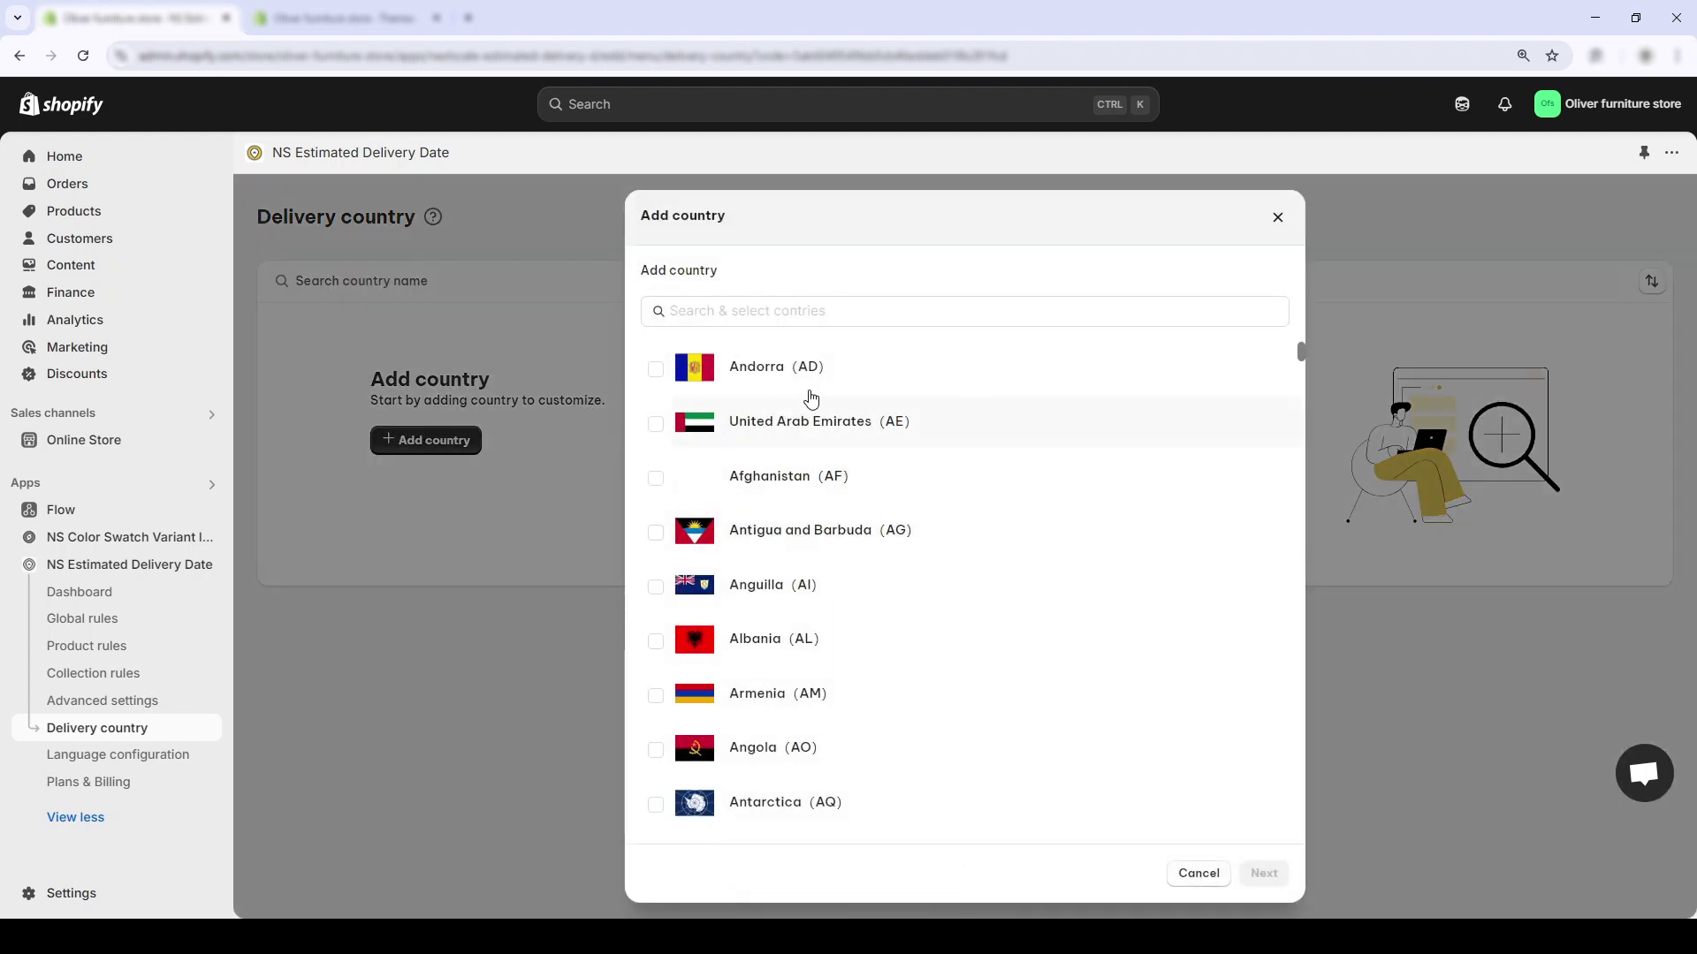
text(united)
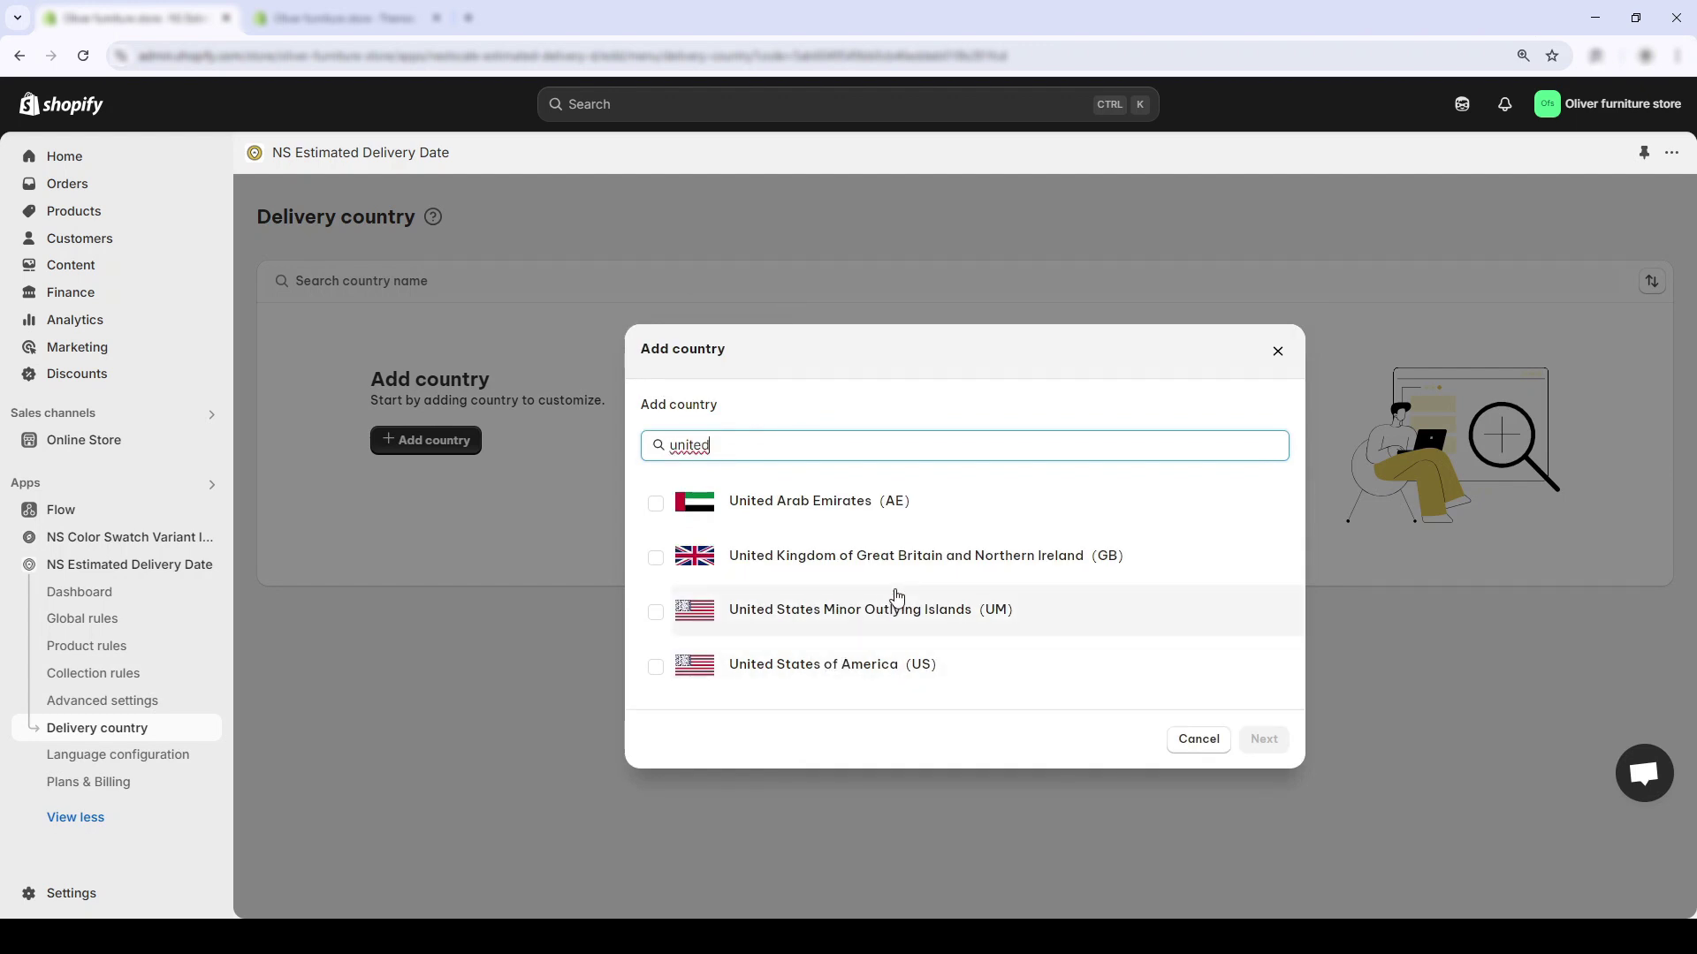
click(1282, 739)
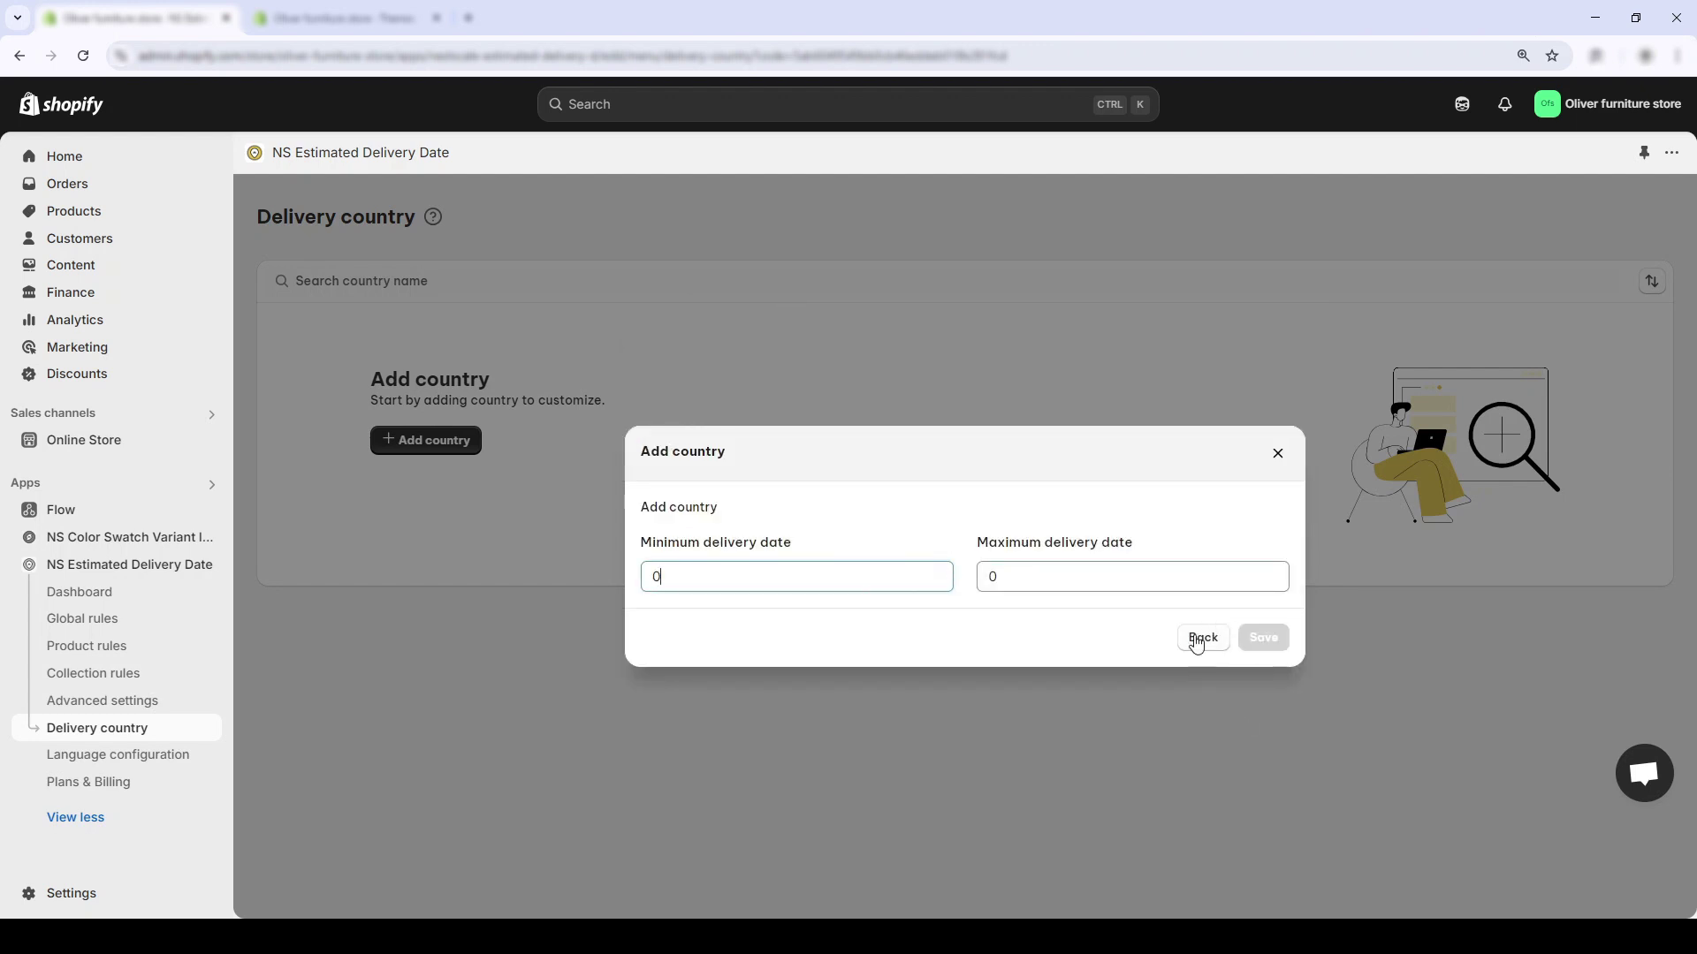
click(1204, 638)
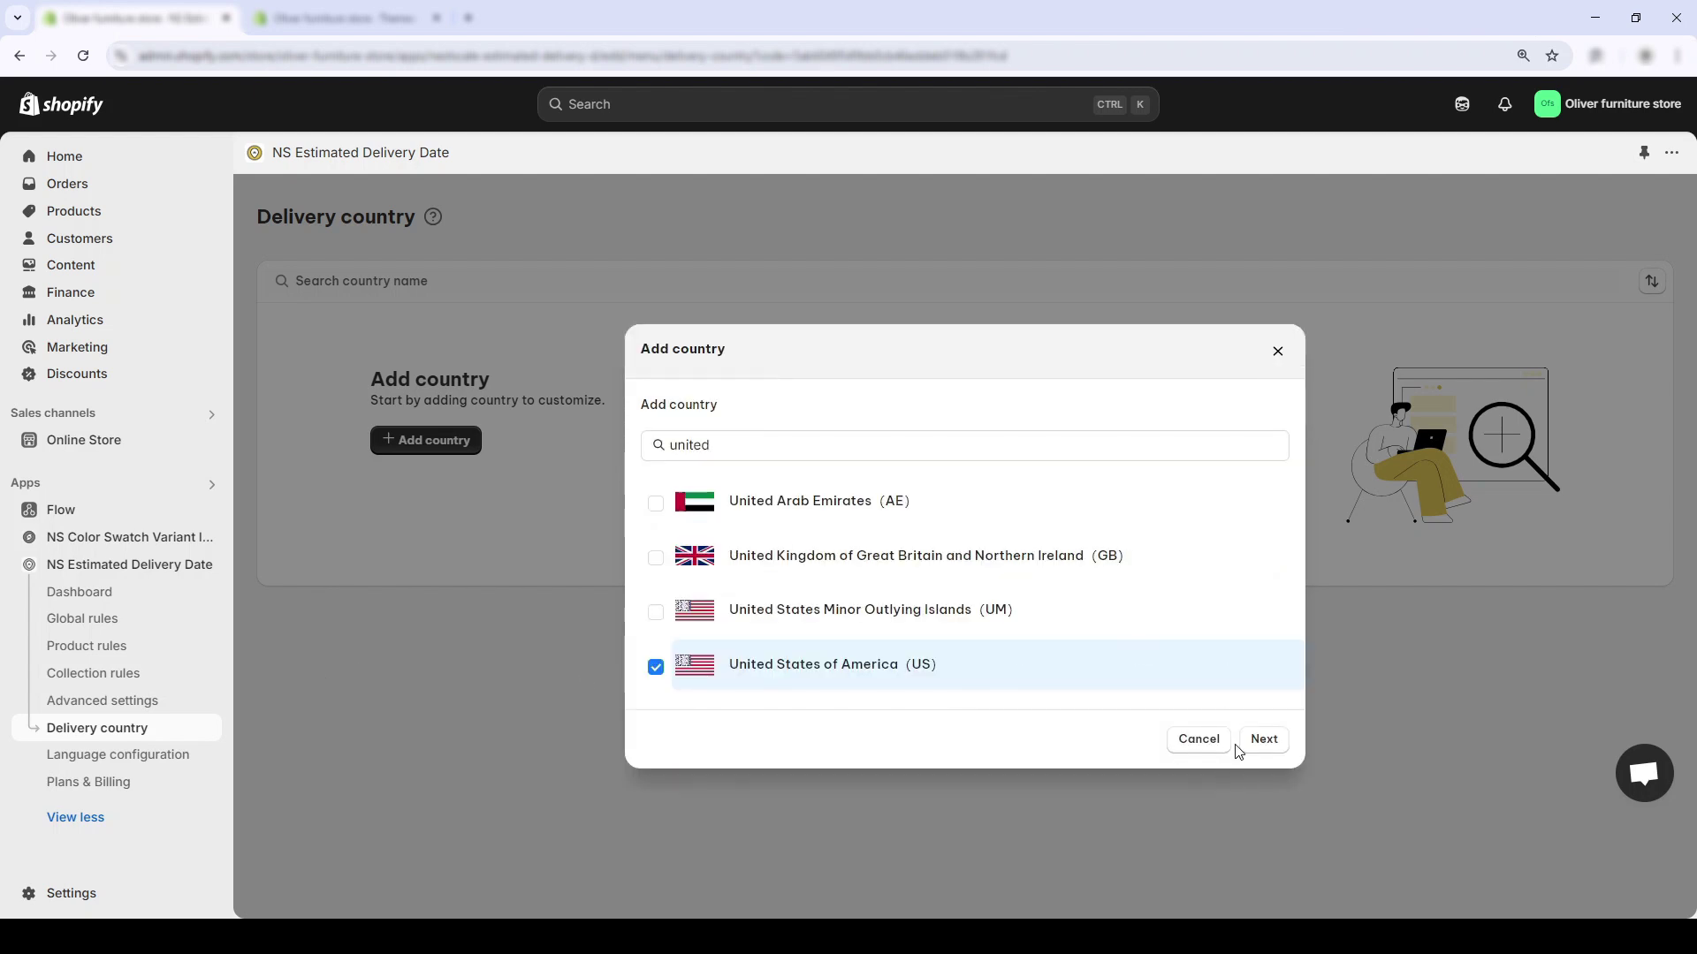
click(1200, 740)
Begin adding a new widget language, choosing Burmese from the Language dropdown
click(166, 754)
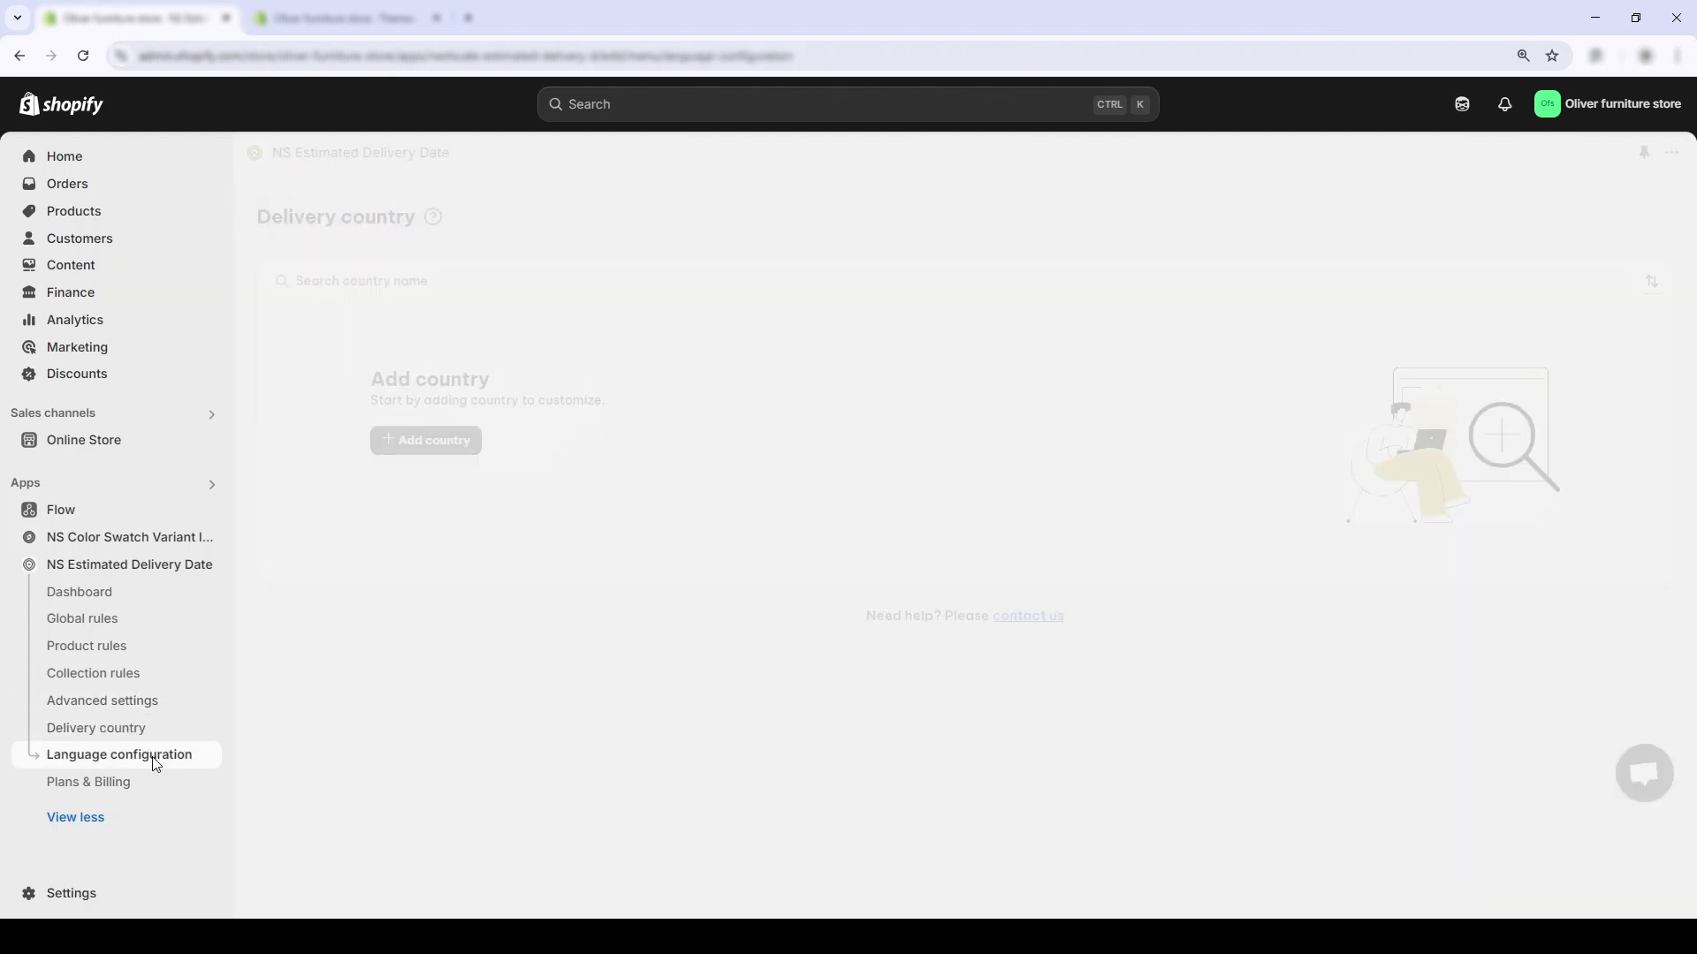
click(478, 451)
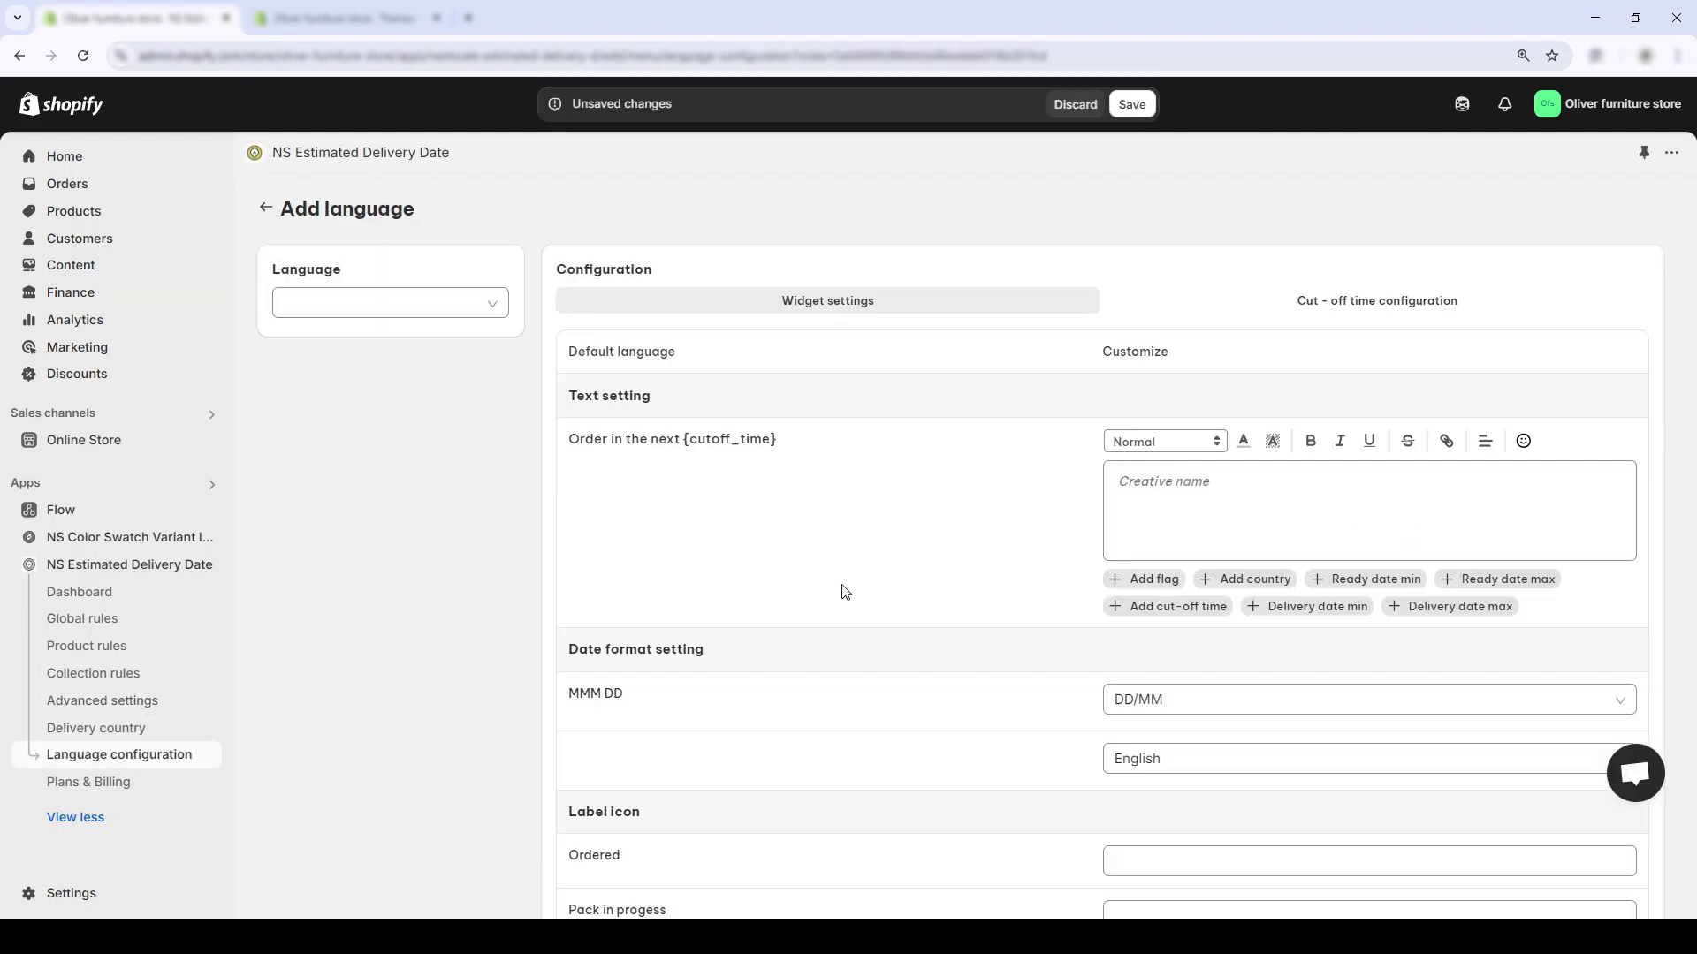
click(356, 316)
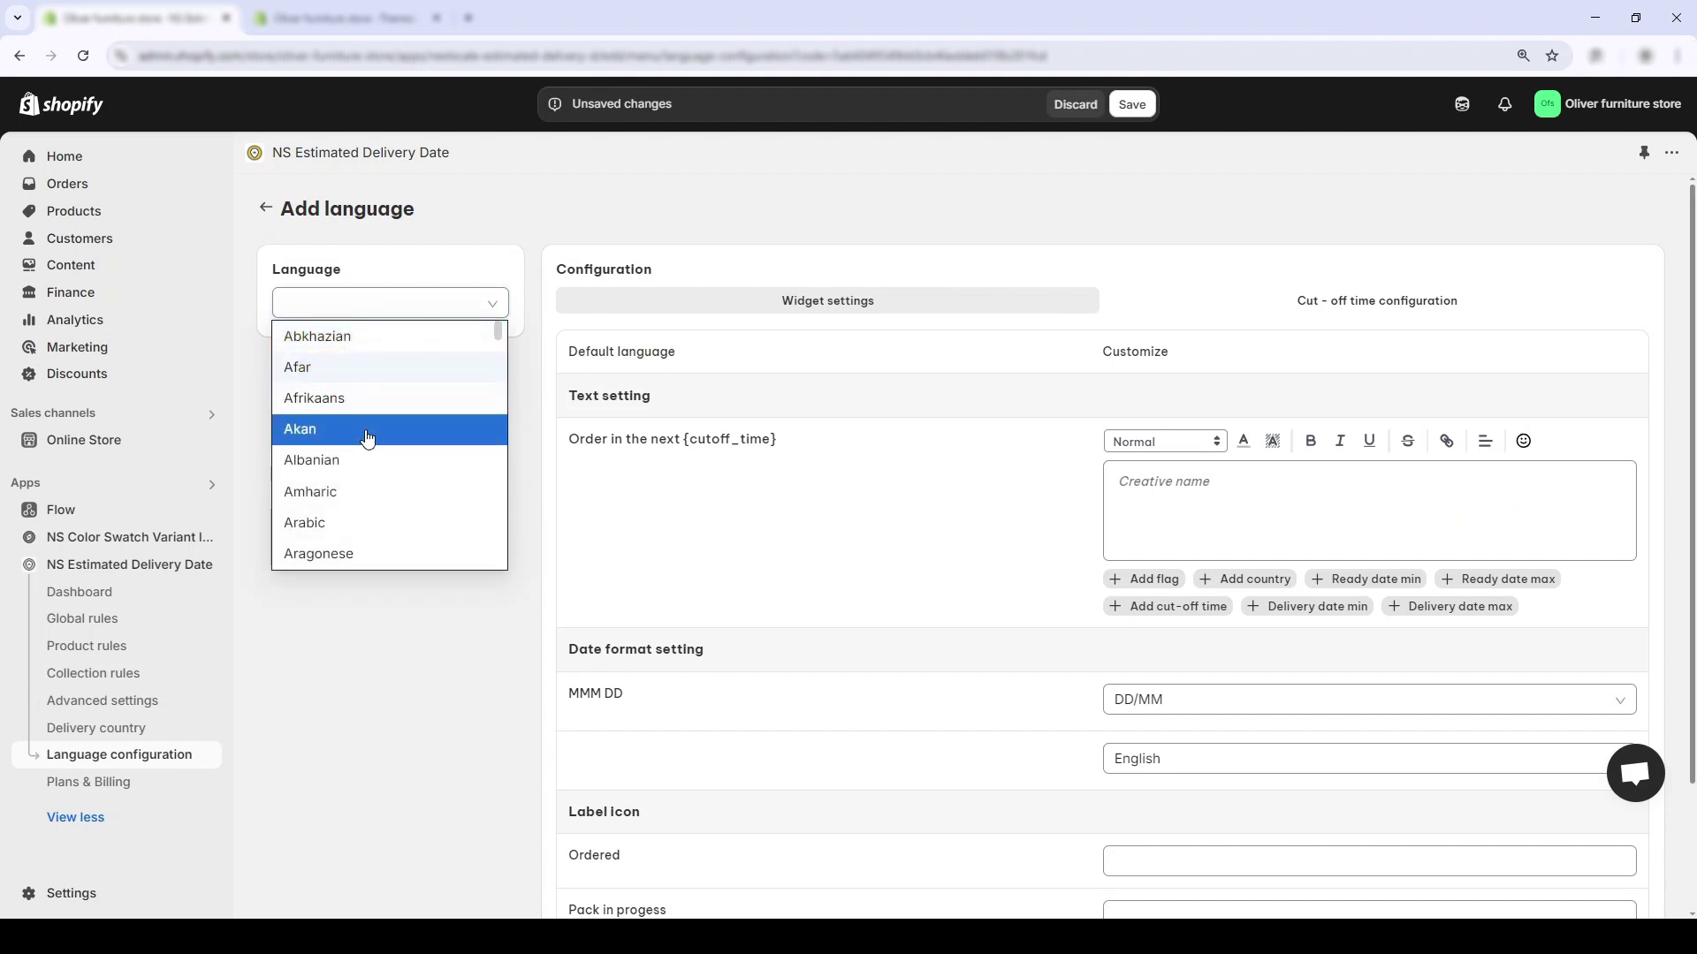
scroll(370, 455, down, 4)
scroll(368, 459, down, 5)
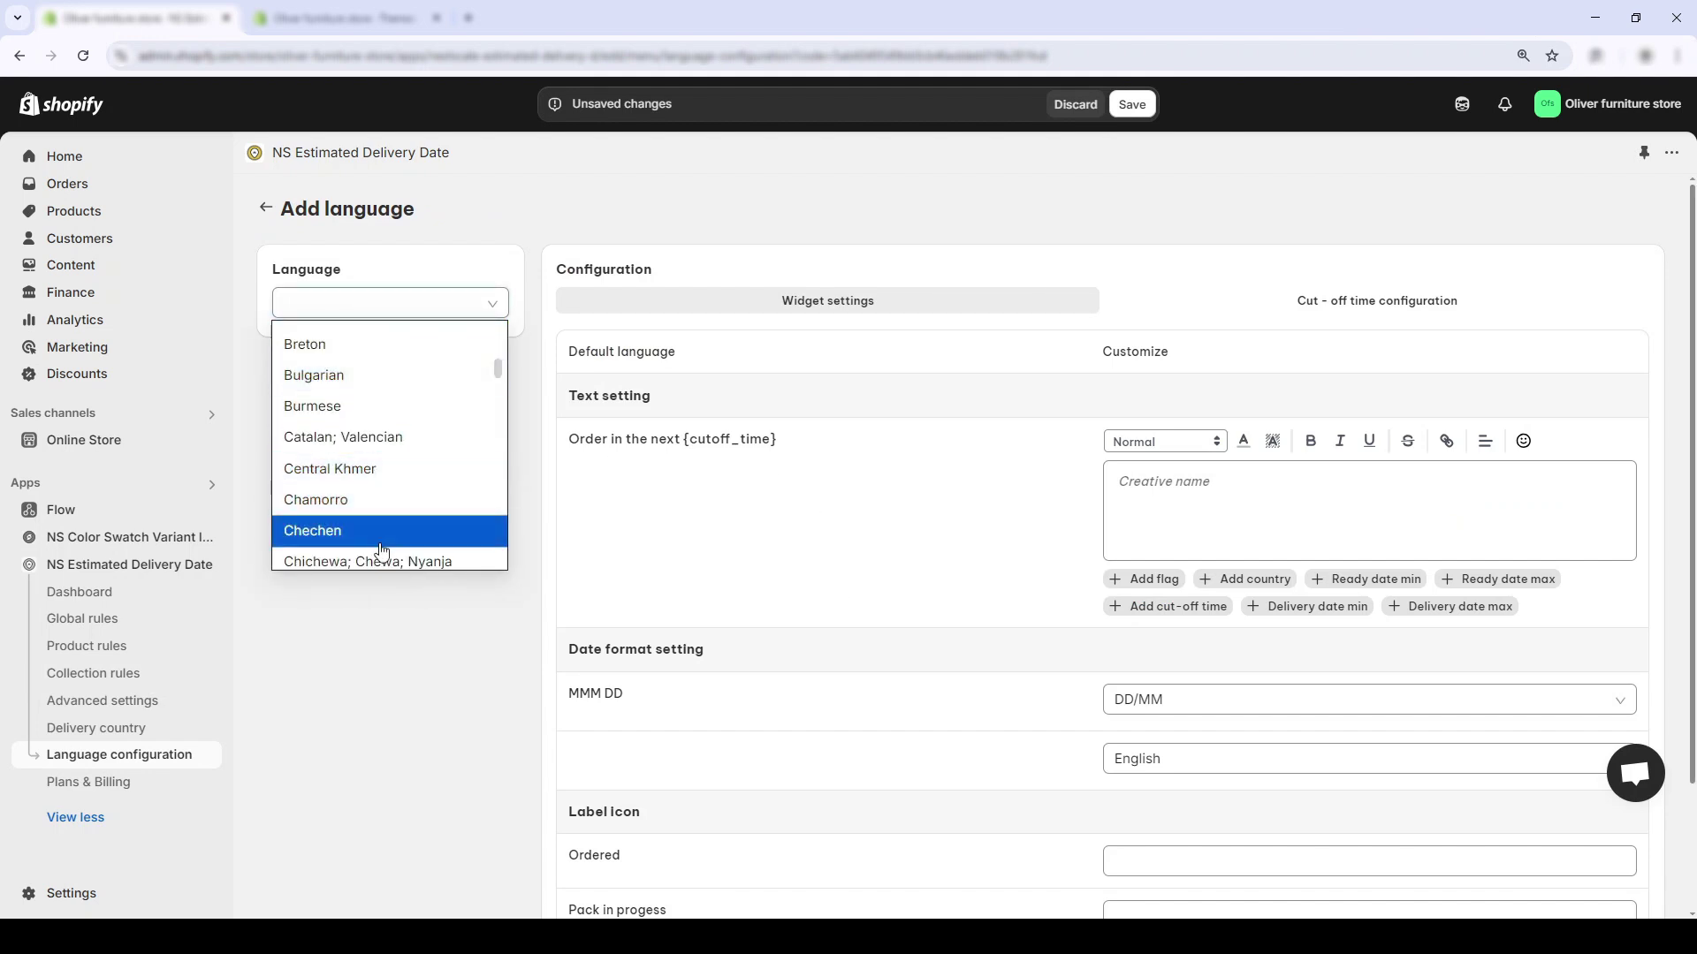
click(409, 414)
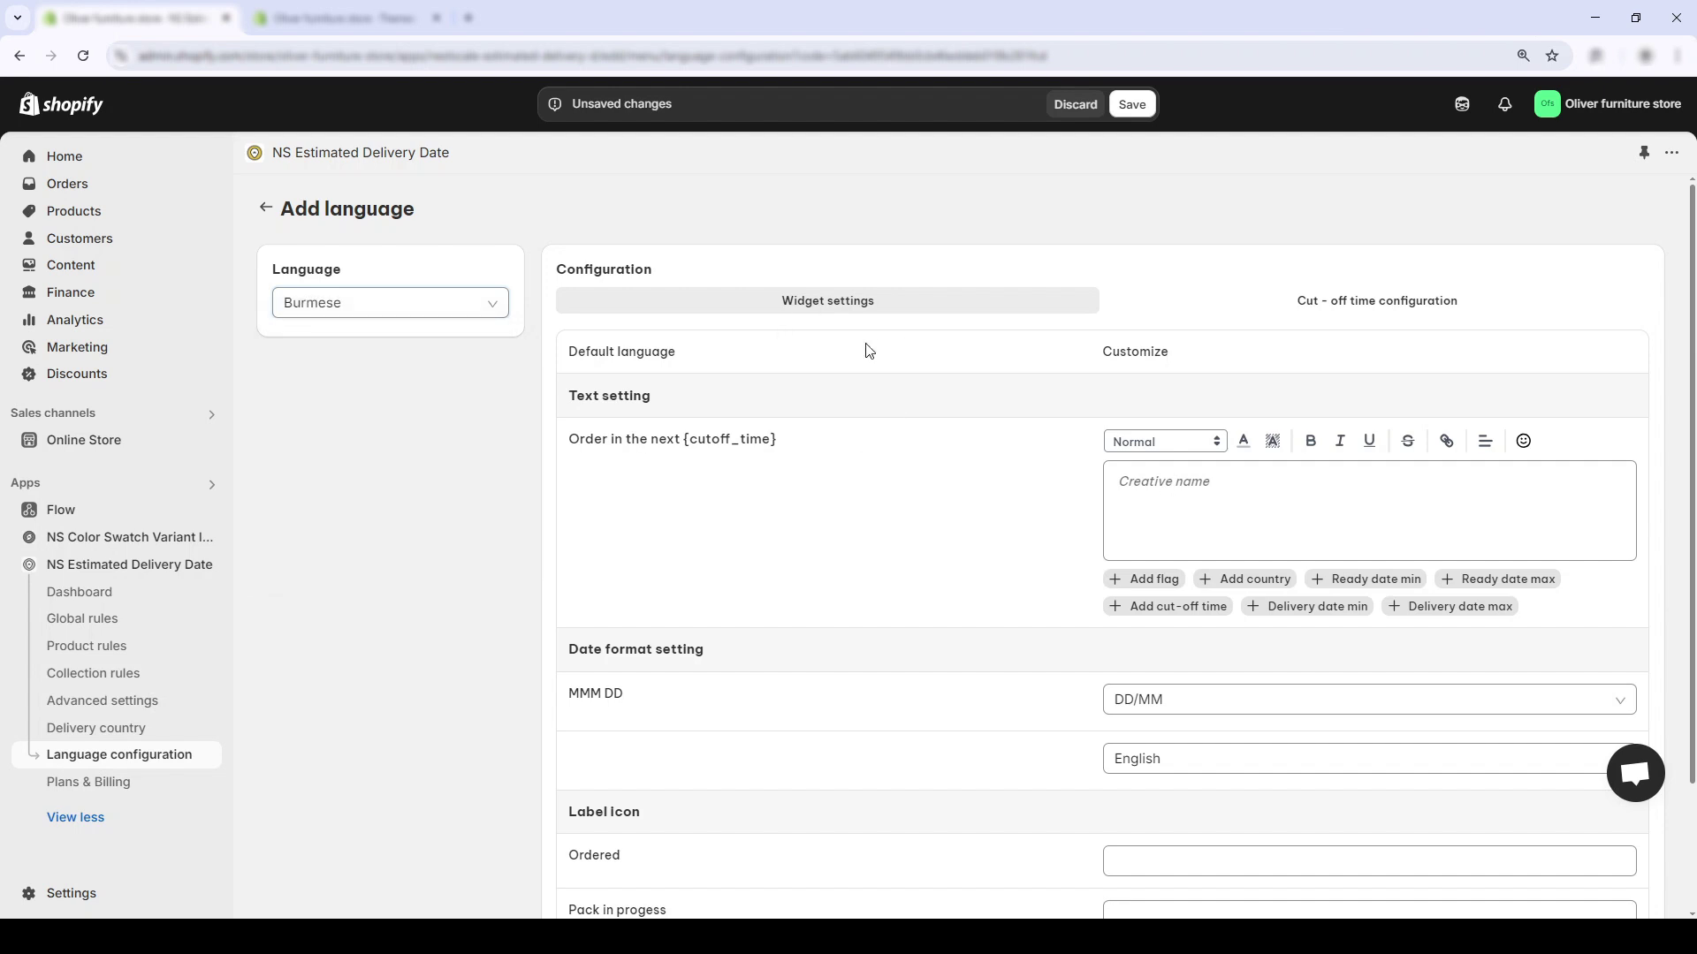
Look over the Burmese language fields, then discard the unsaved language
scroll(1245, 493, down, 2)
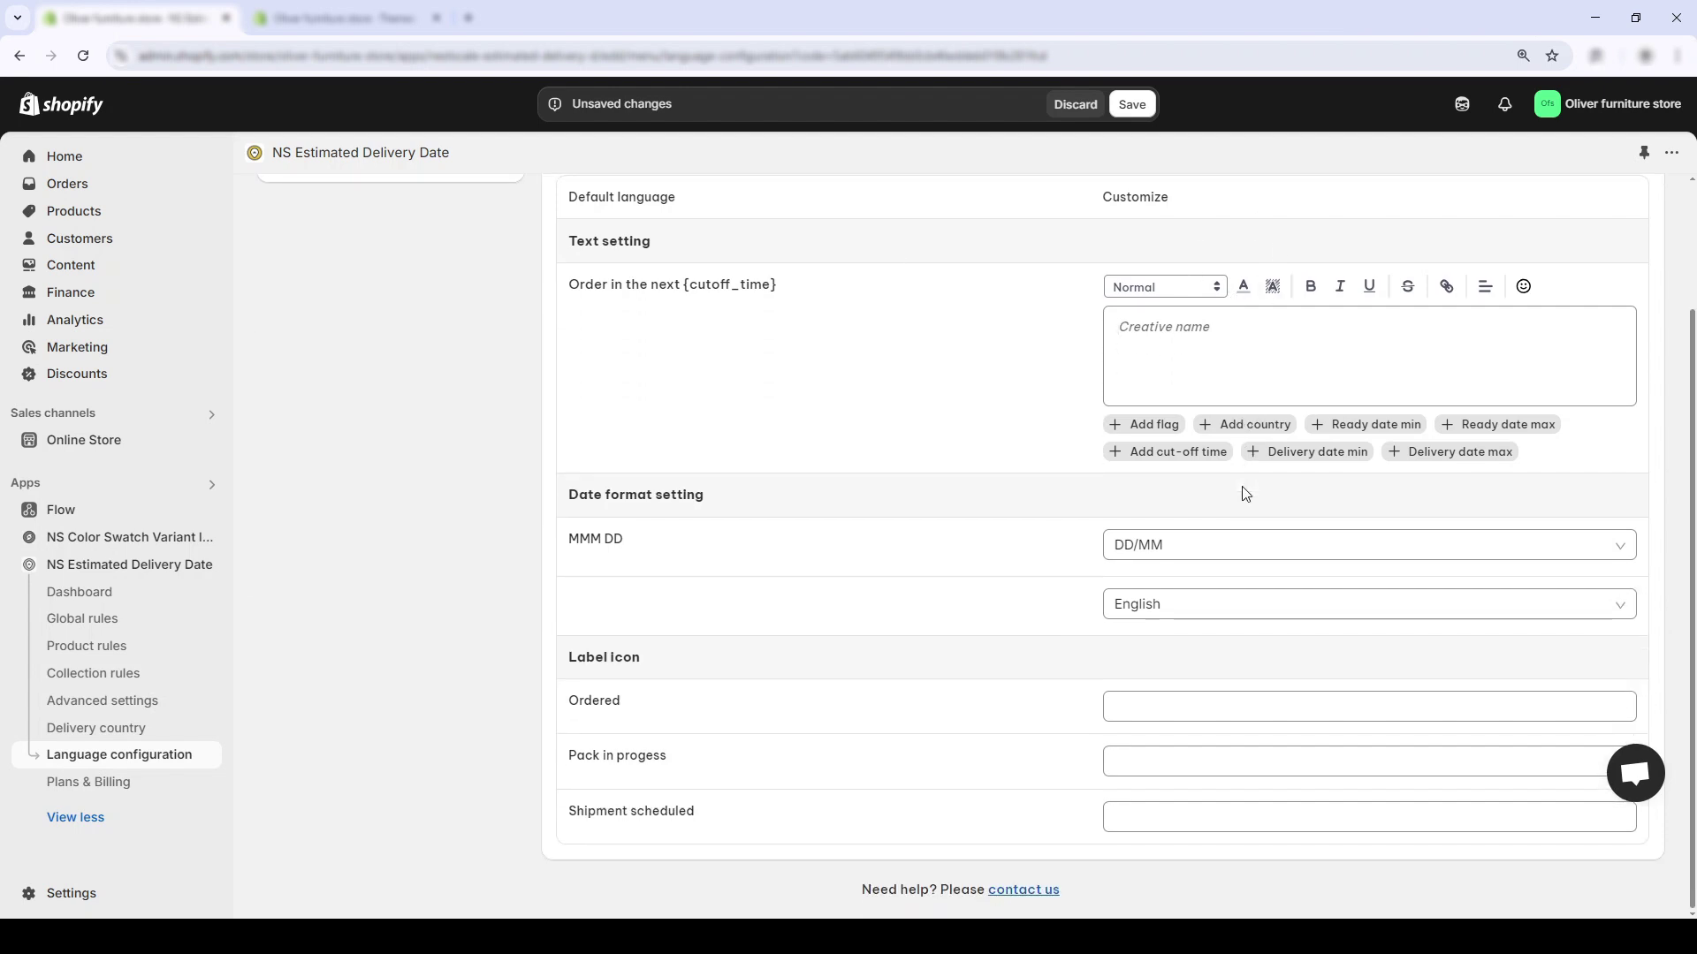
scroll(563, 477, up, 2)
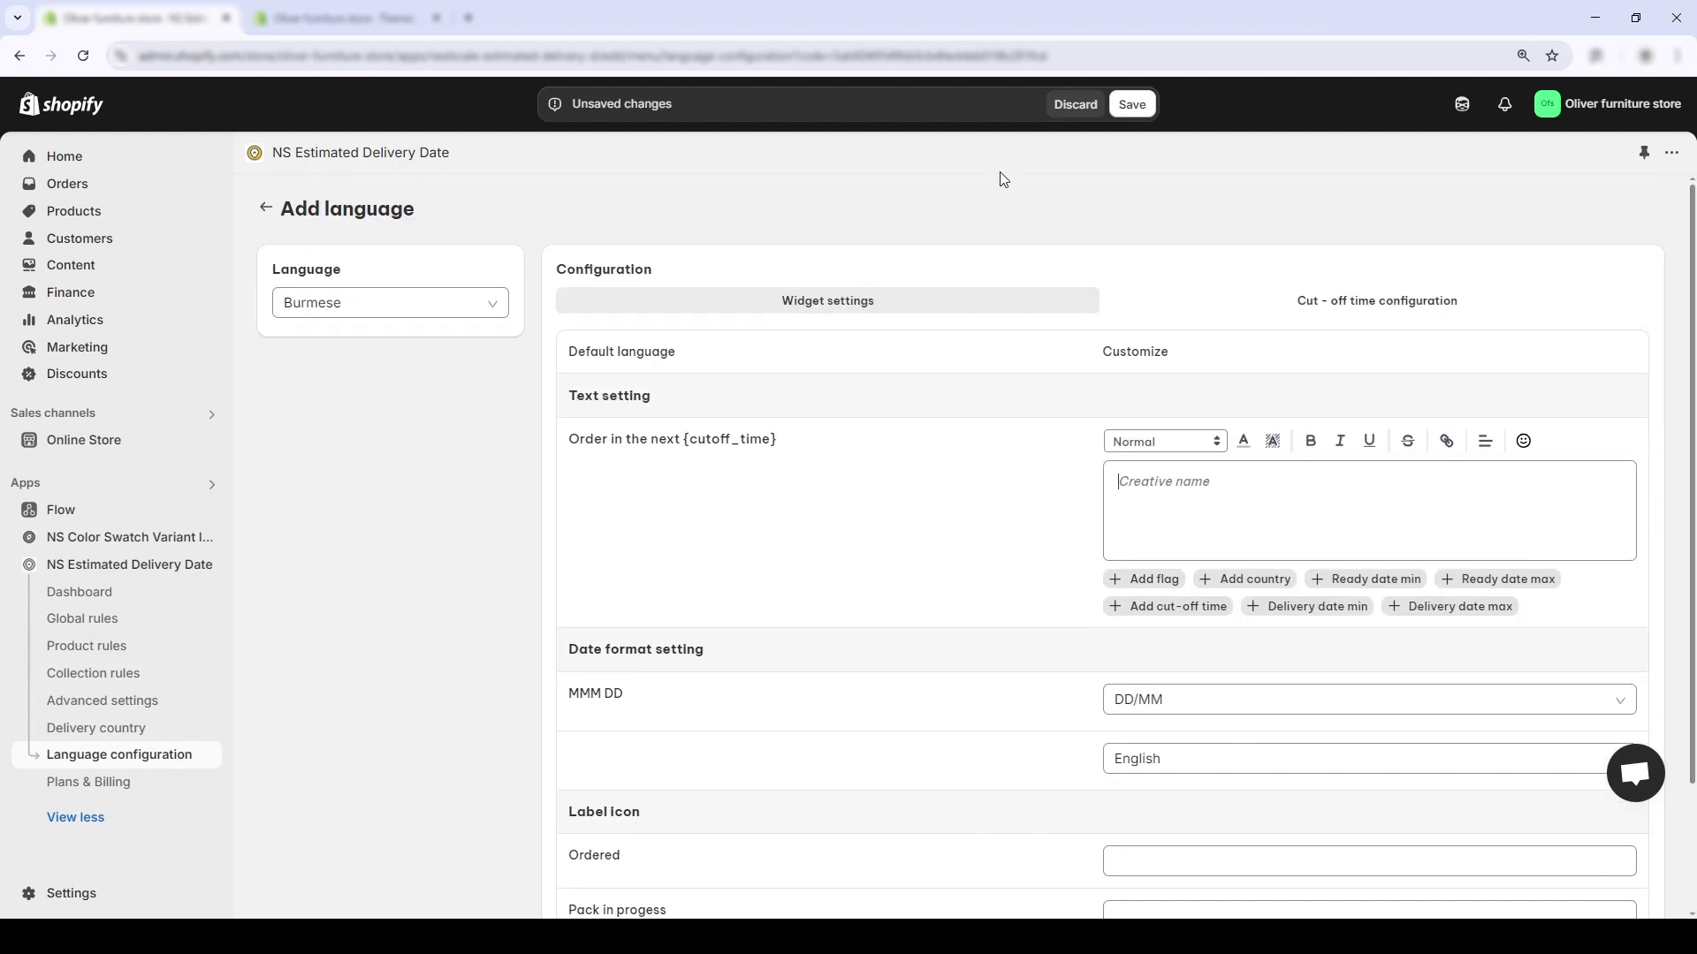
click(1063, 105)
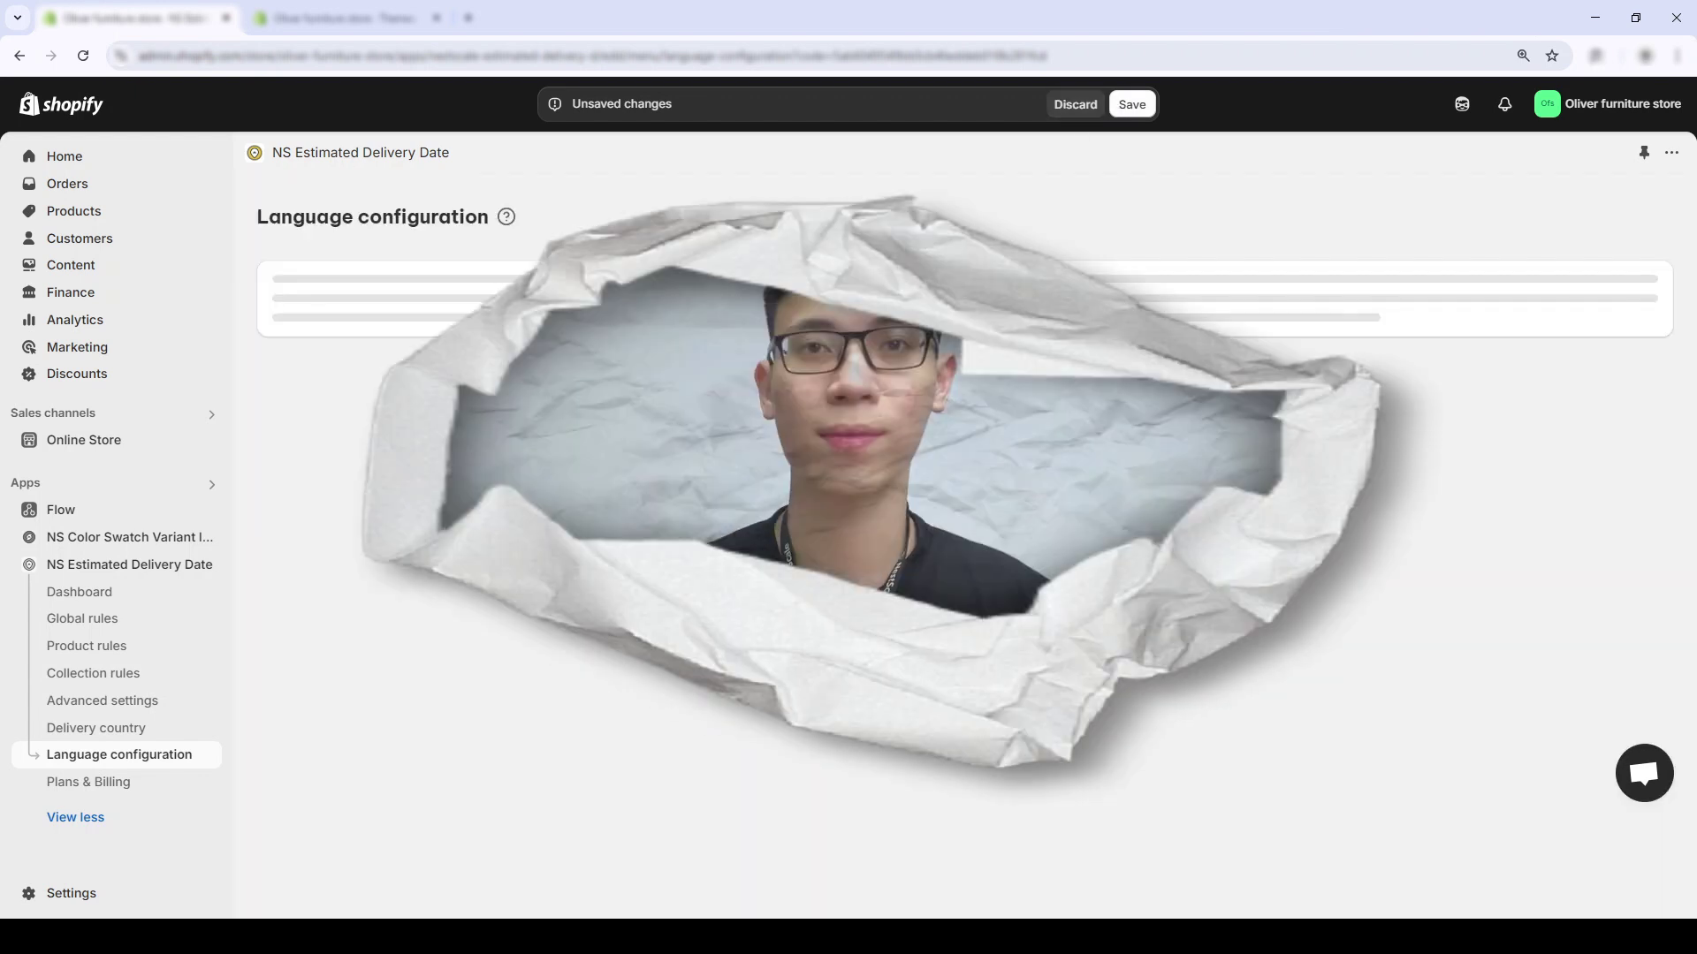